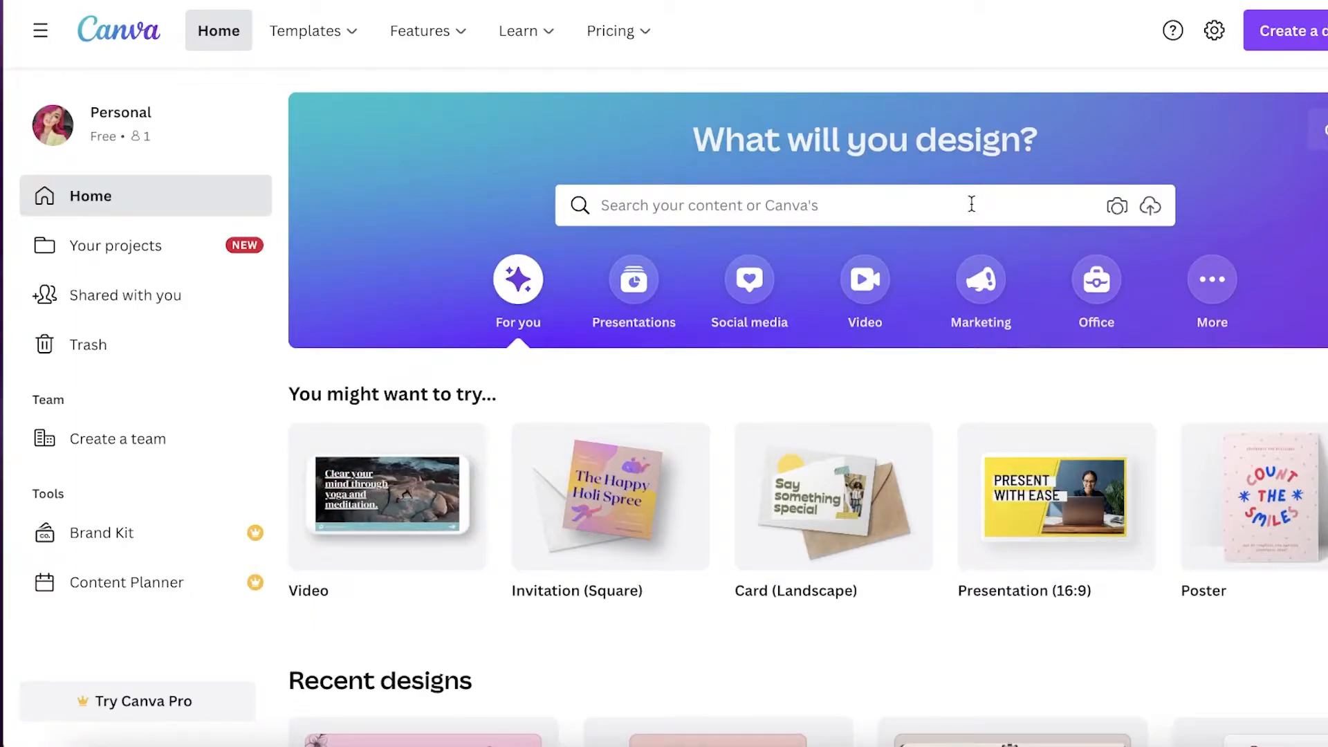
Search Canva's templates for 'maga' and open the Magazine Cover (21 × 29.7 cm) results
{"action": "left_click", "coordinate": [972, 203]}
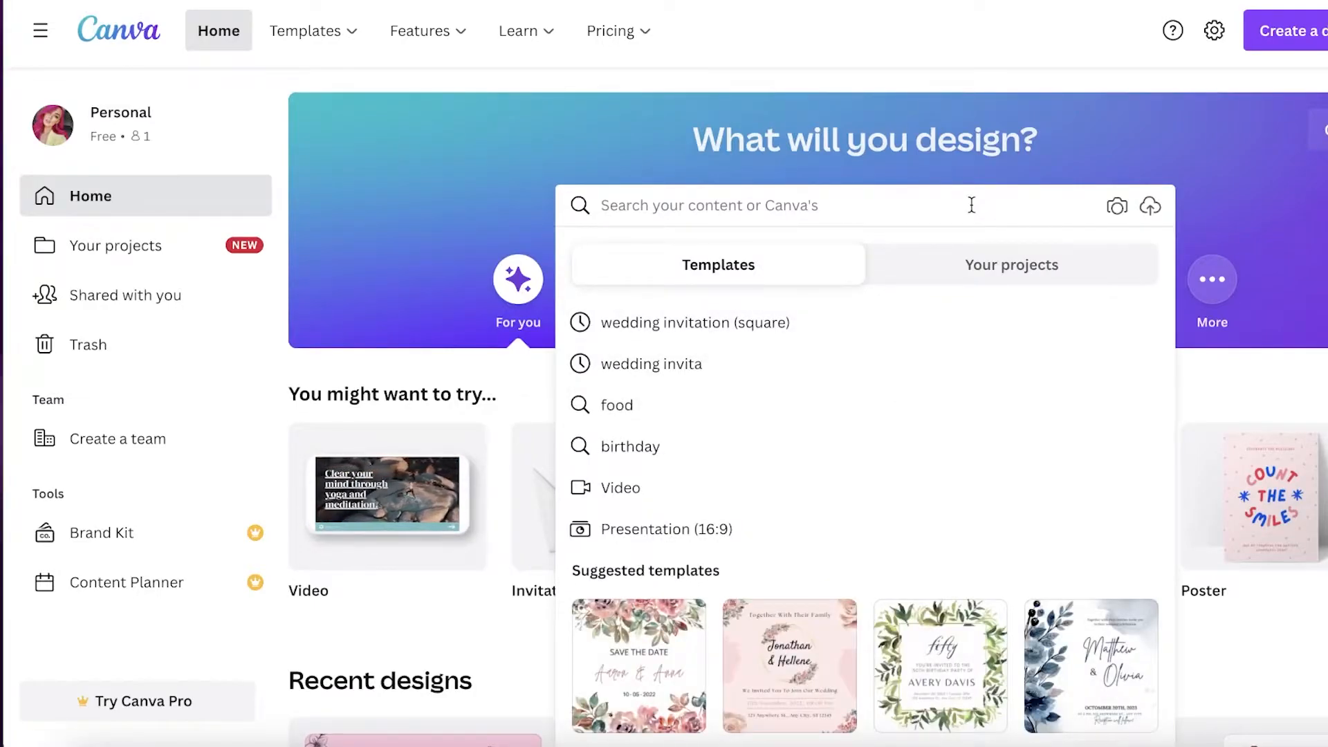
{"action": "type", "text": "mag"}
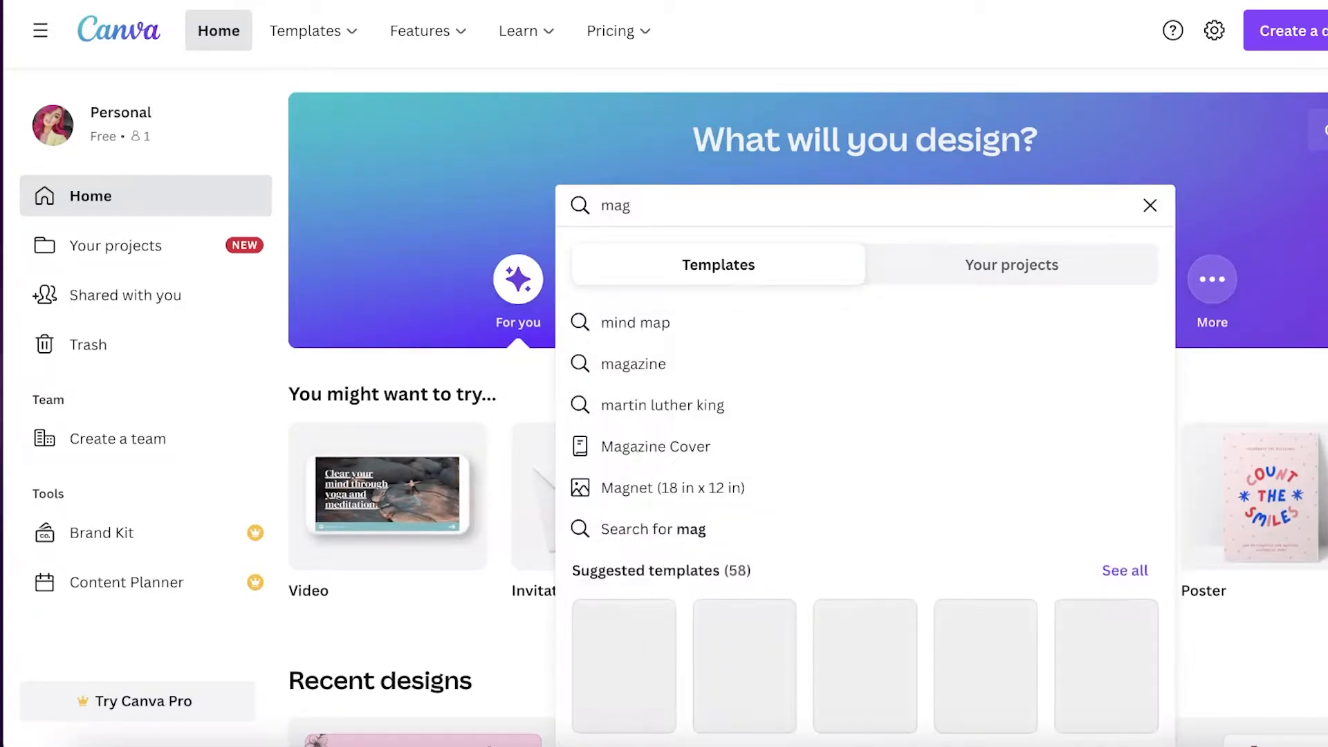
{"action": "type", "text": "a"}
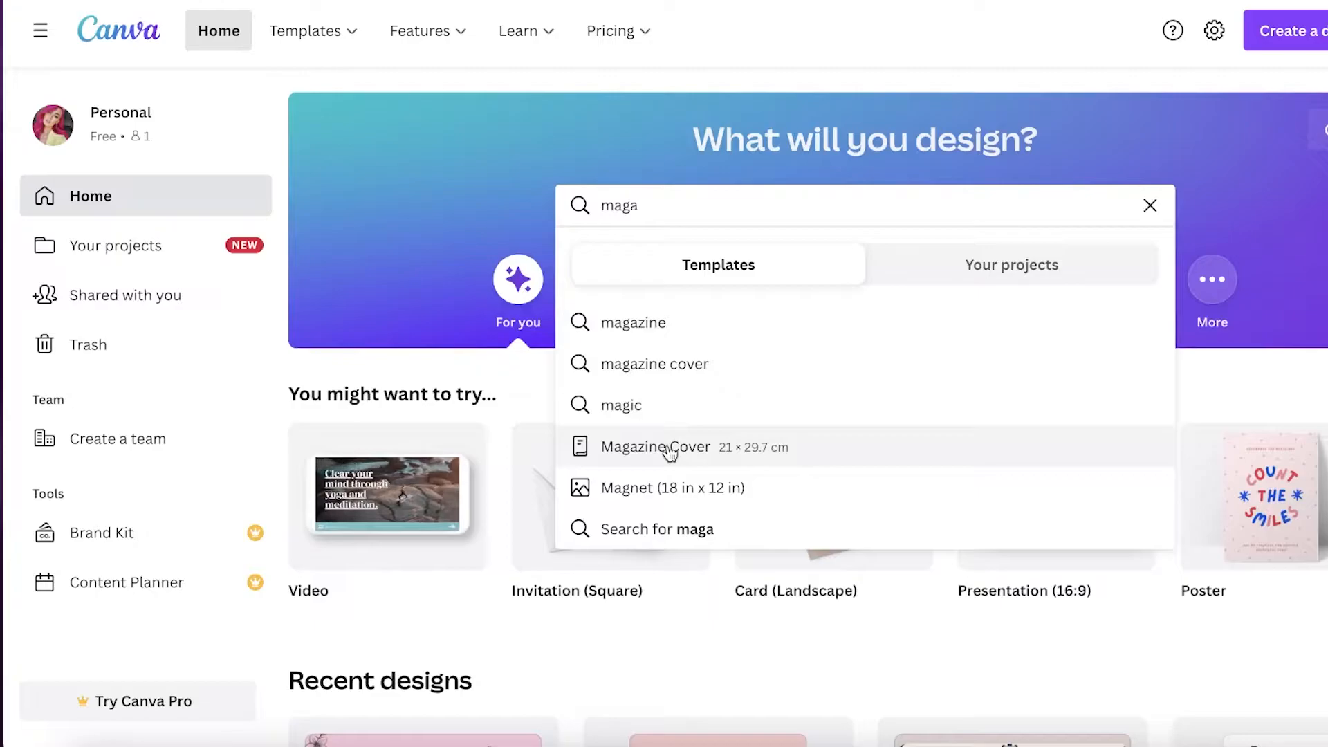
{"action": "left_click", "coordinate": [670, 453]}
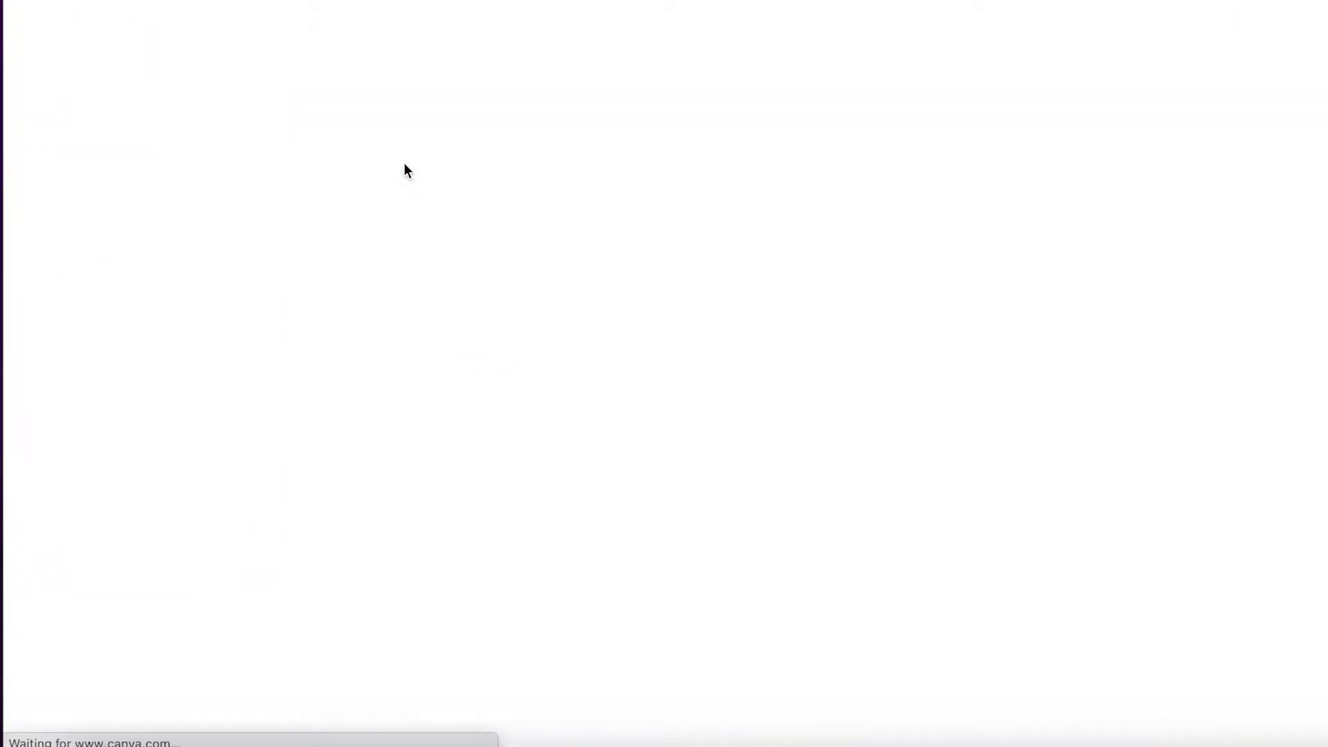
Browse the Magazine Cover templates and start a design from the JOURNEY travel cover
{"action": "scroll", "coordinate": [542, 105], "scroll_direction": "down", "scroll_amount": 3}
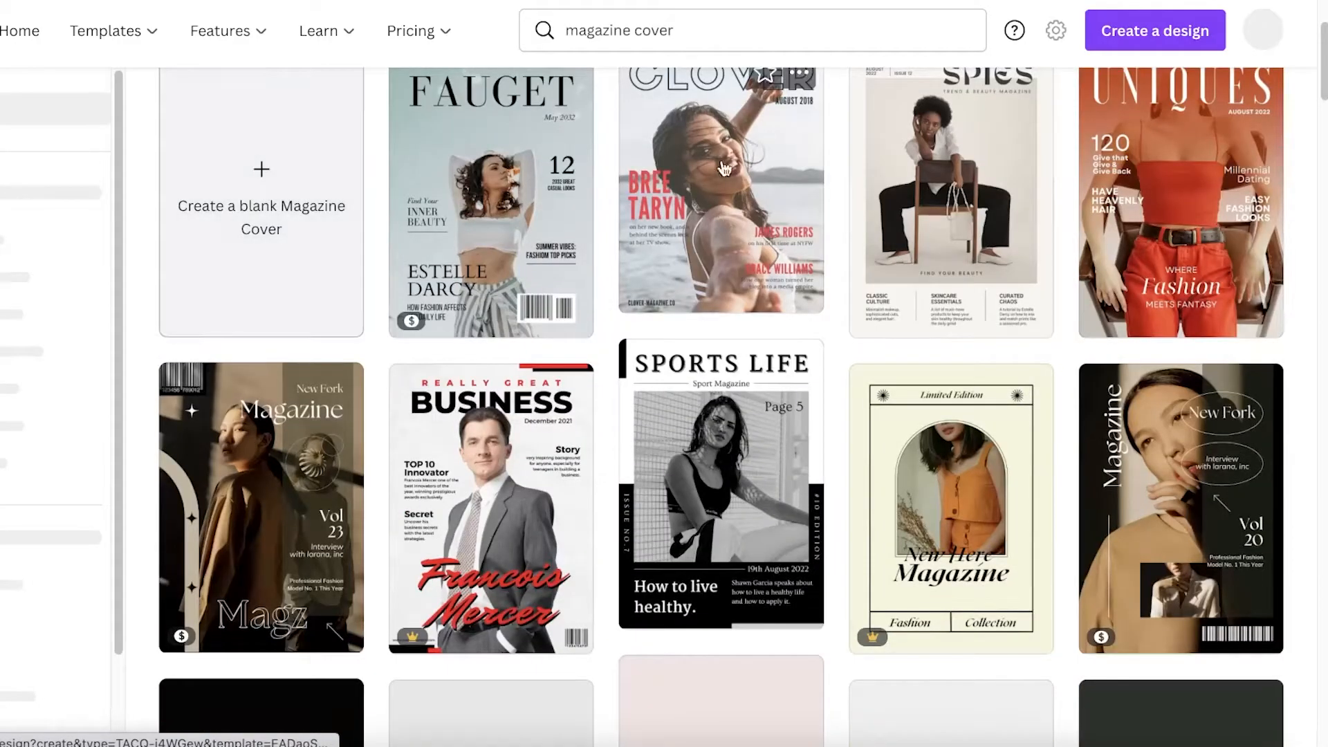
{"action": "scroll", "coordinate": [318, 291], "scroll_direction": "down", "scroll_amount": 8}
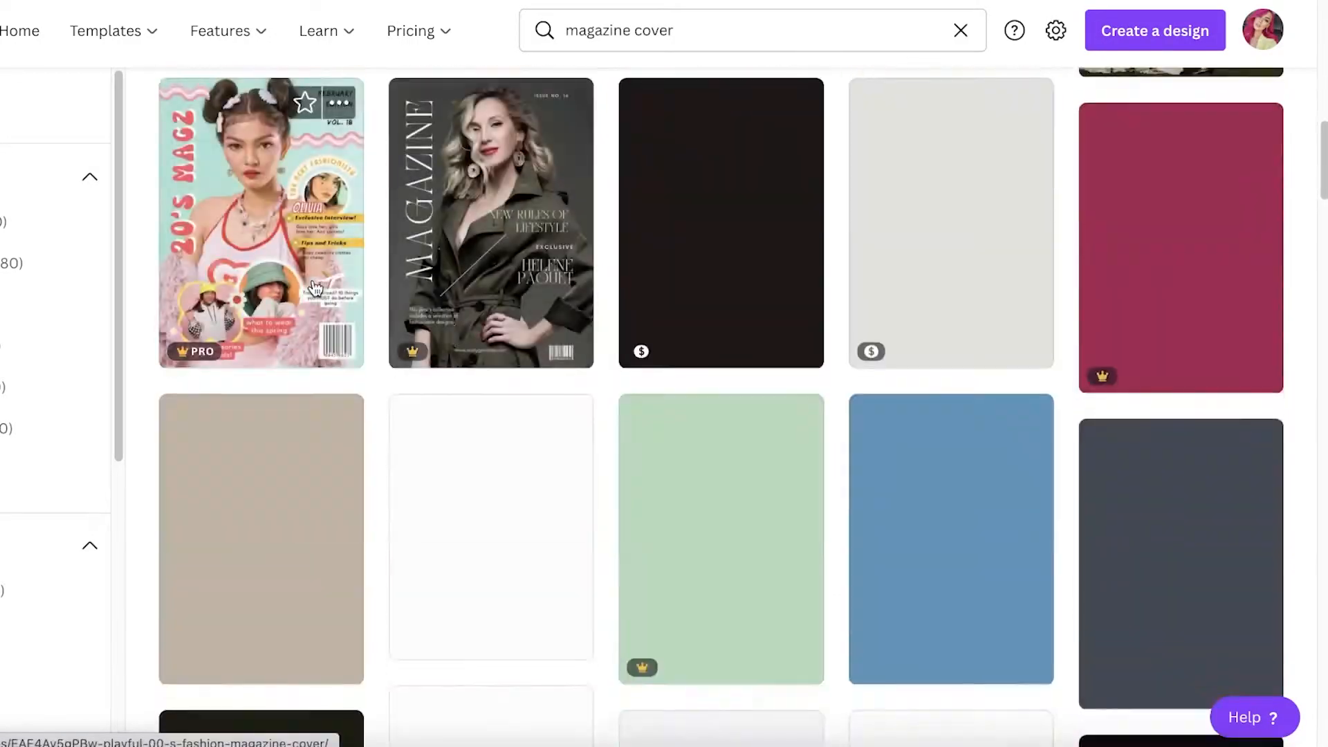
{"action": "scroll", "coordinate": [553, 311], "scroll_direction": "up", "scroll_amount": 7}
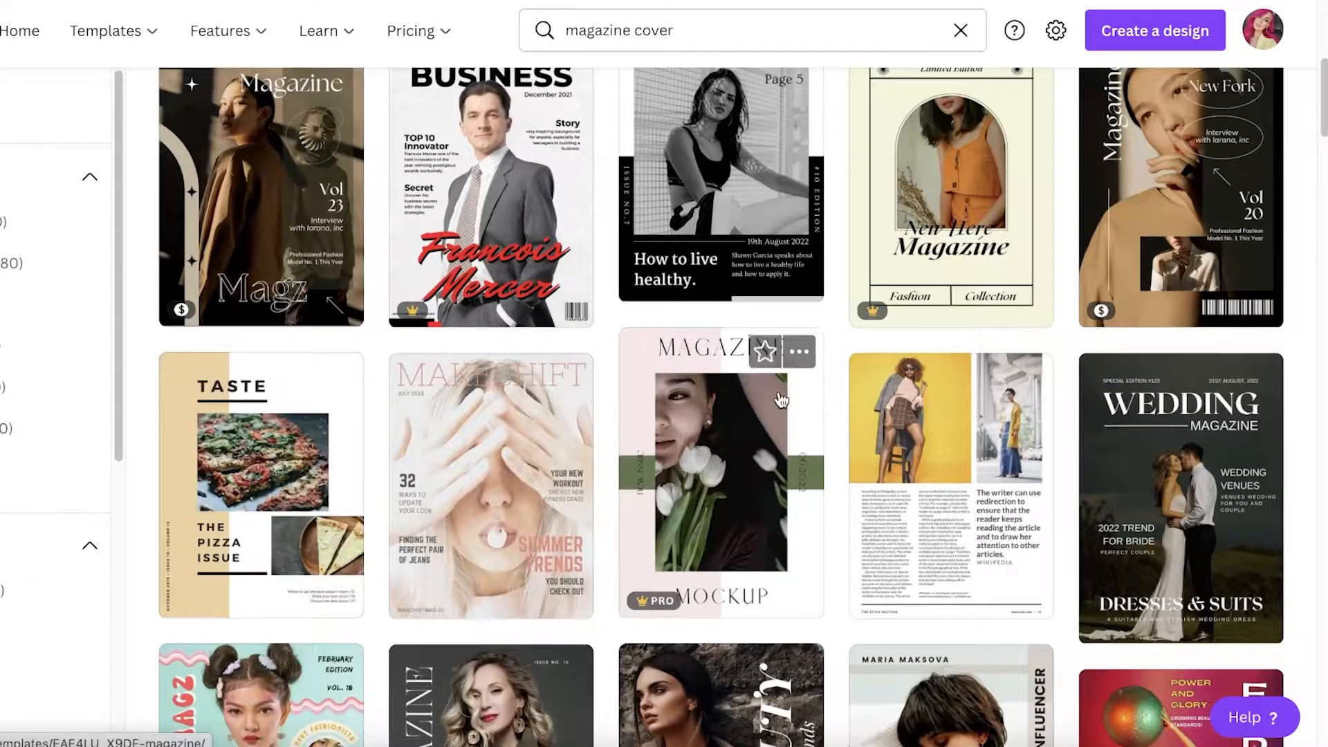
{"action": "scroll", "coordinate": [784, 404], "scroll_direction": "down", "scroll_amount": 2}
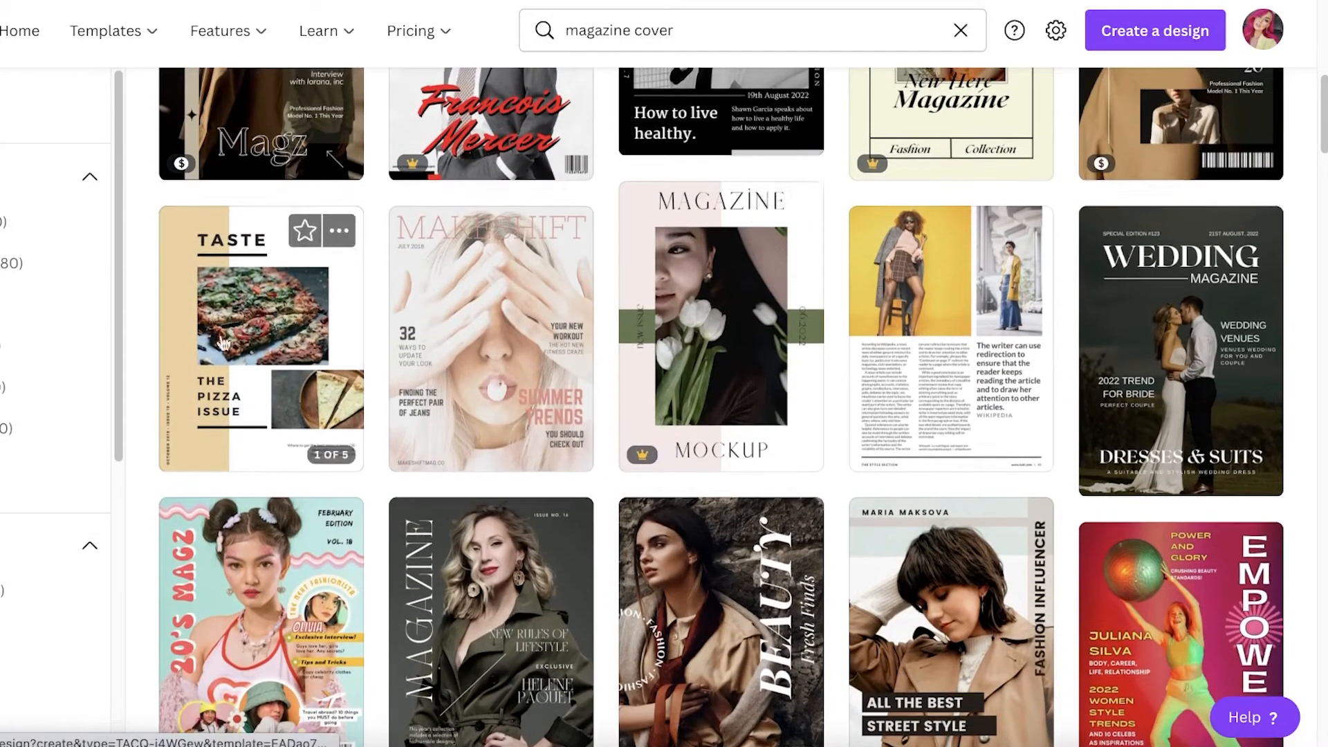
{"action": "scroll", "coordinate": [662, 392], "scroll_direction": "down", "scroll_amount": 8}
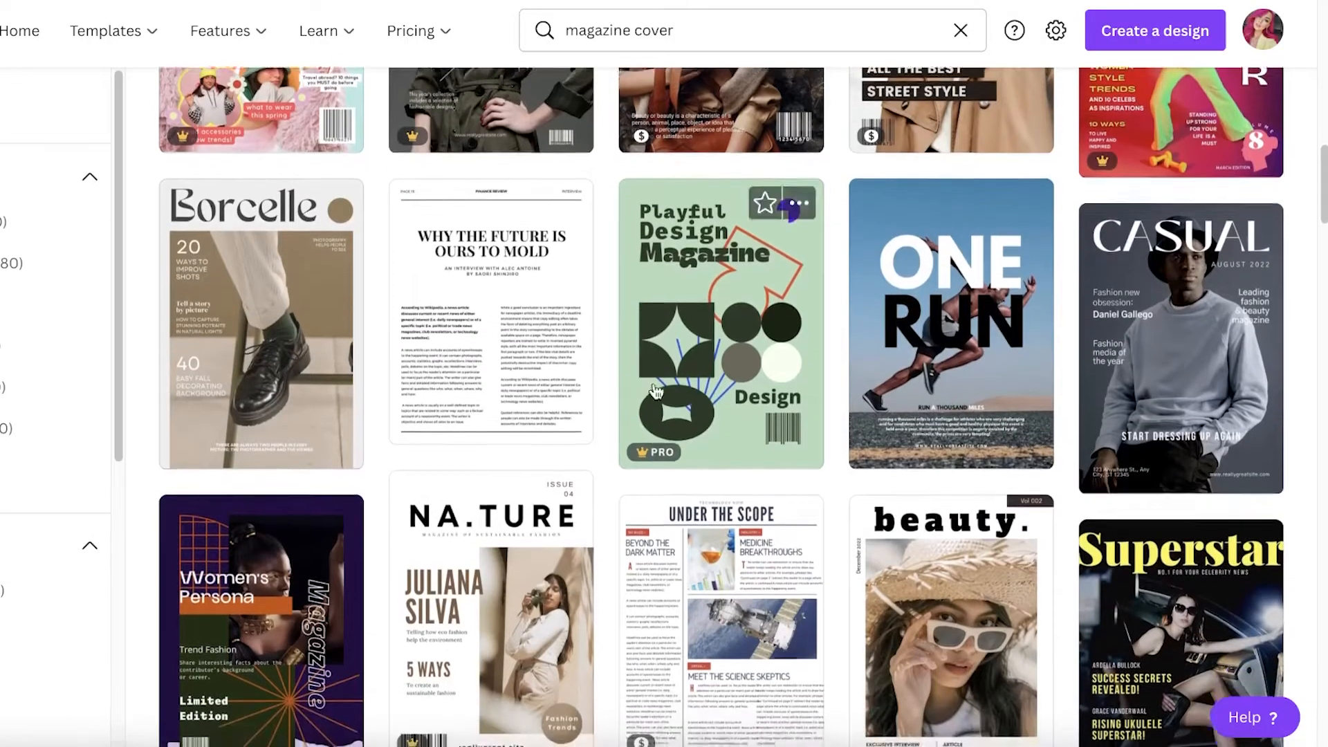
{"action": "scroll", "coordinate": [664, 388], "scroll_direction": "down", "scroll_amount": 8}
{"action": "scroll", "coordinate": [927, 433], "scroll_direction": "down", "scroll_amount": 5}
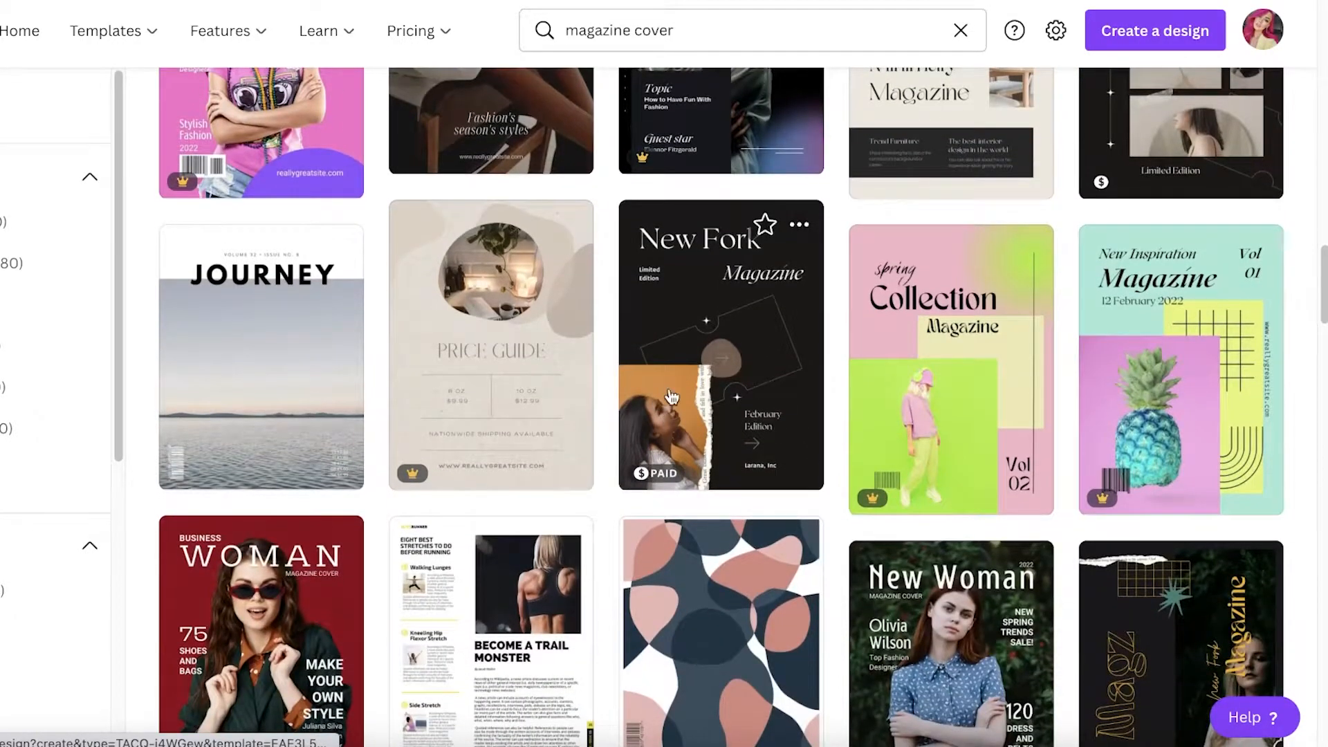
{"action": "scroll", "coordinate": [429, 374], "scroll_direction": "down", "scroll_amount": 5}
{"action": "scroll", "coordinate": [411, 400], "scroll_direction": "up", "scroll_amount": 3}
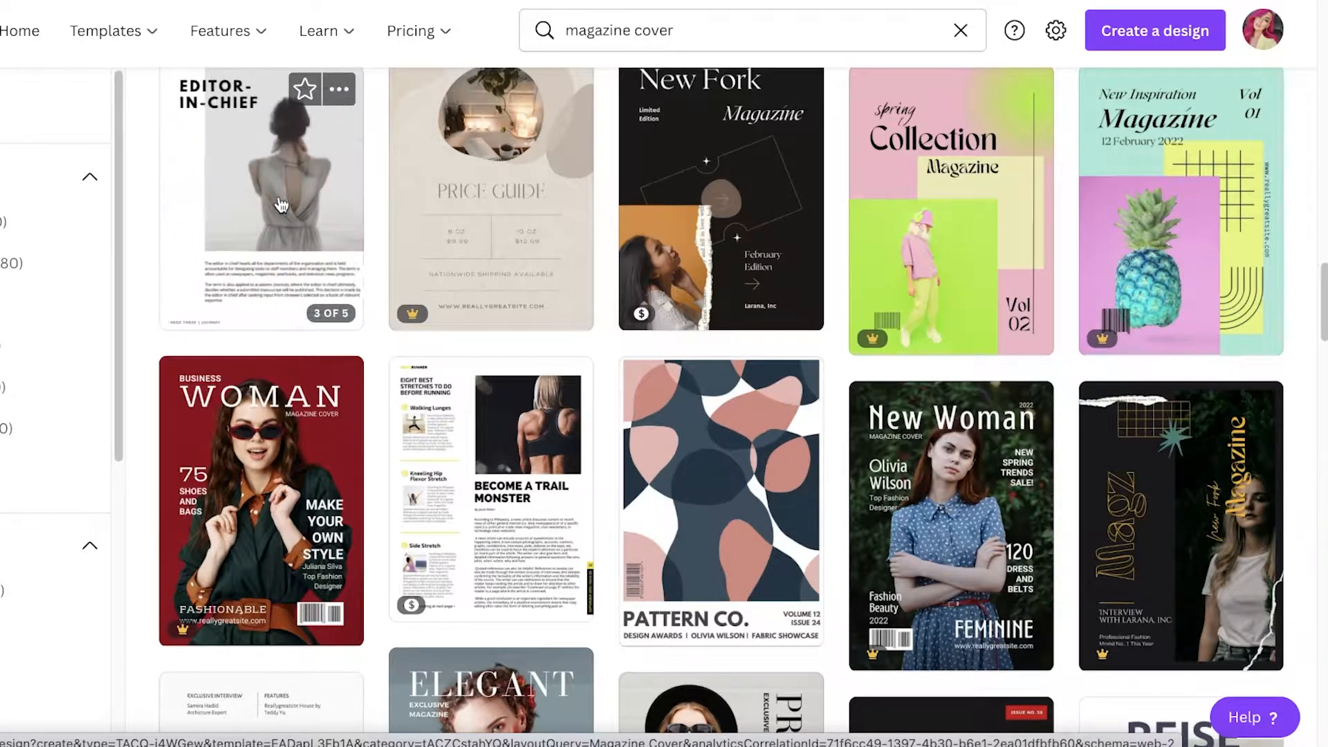
{"action": "scroll", "coordinate": [332, 207], "scroll_direction": "down", "scroll_amount": 2}
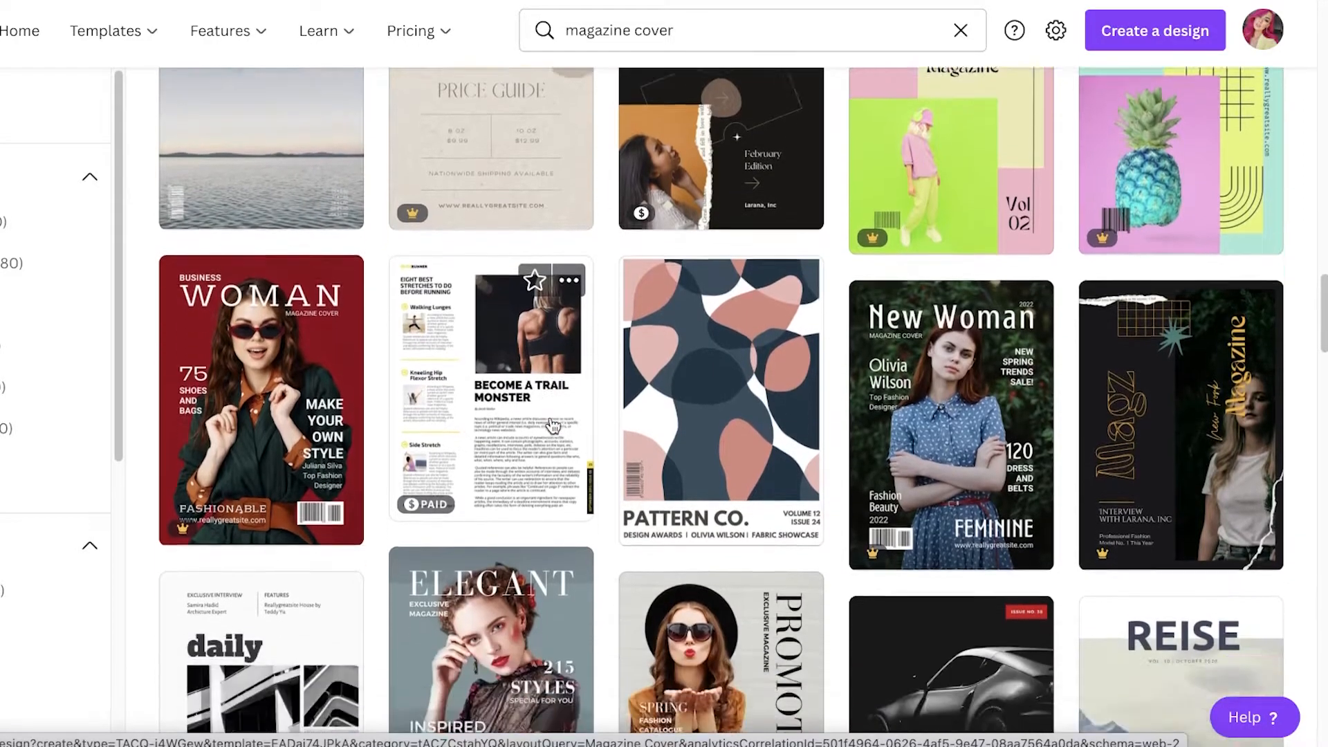
{"action": "scroll", "coordinate": [376, 206], "scroll_direction": "down", "scroll_amount": 7}
{"action": "scroll", "coordinate": [476, 267], "scroll_direction": "up", "scroll_amount": 10}
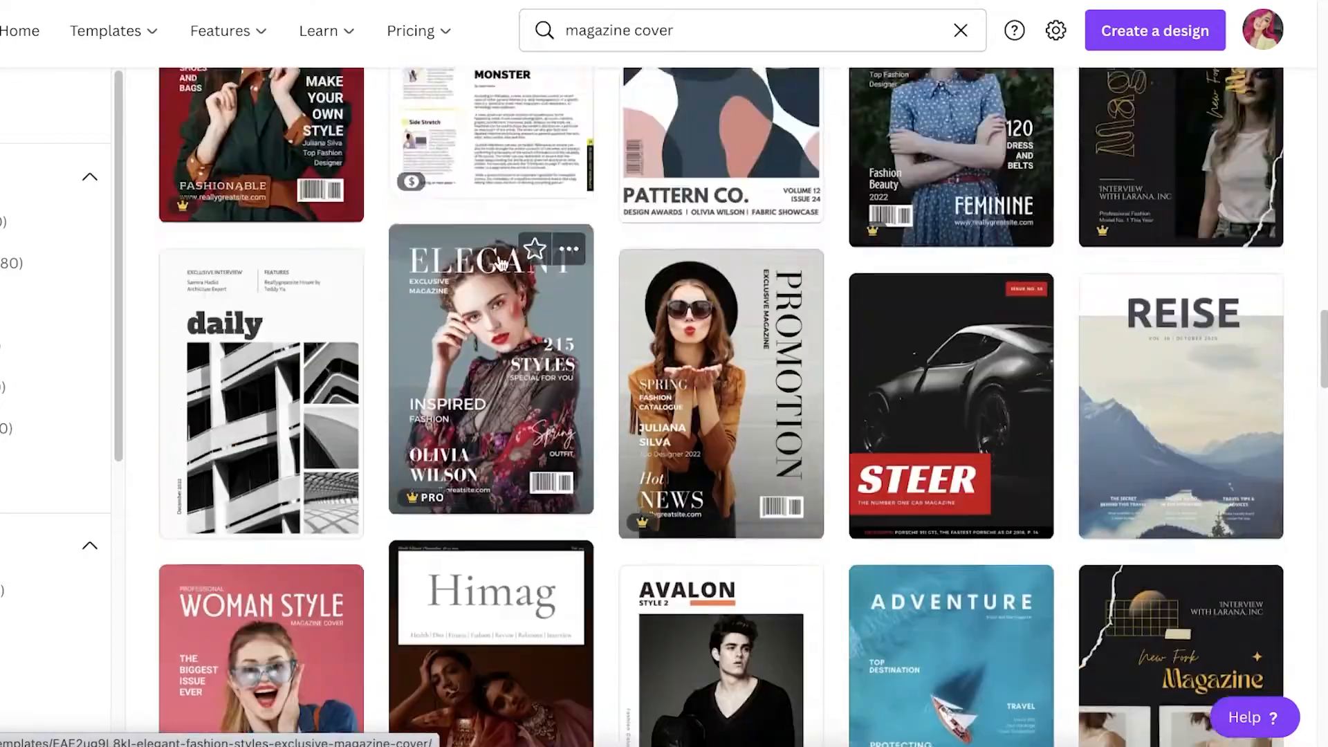
{"action": "scroll", "coordinate": [476, 268], "scroll_direction": "down", "scroll_amount": 8}
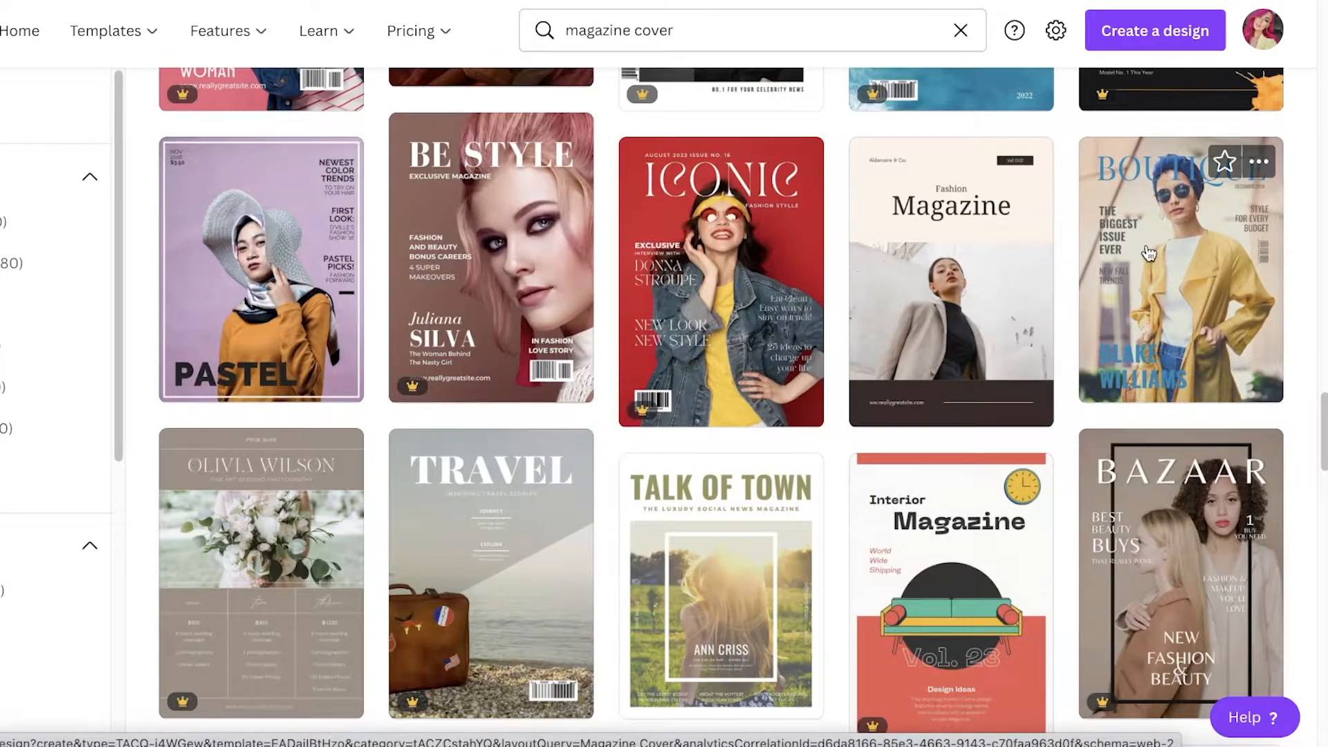
{"action": "scroll", "coordinate": [1149, 254], "scroll_direction": "down", "scroll_amount": 3}
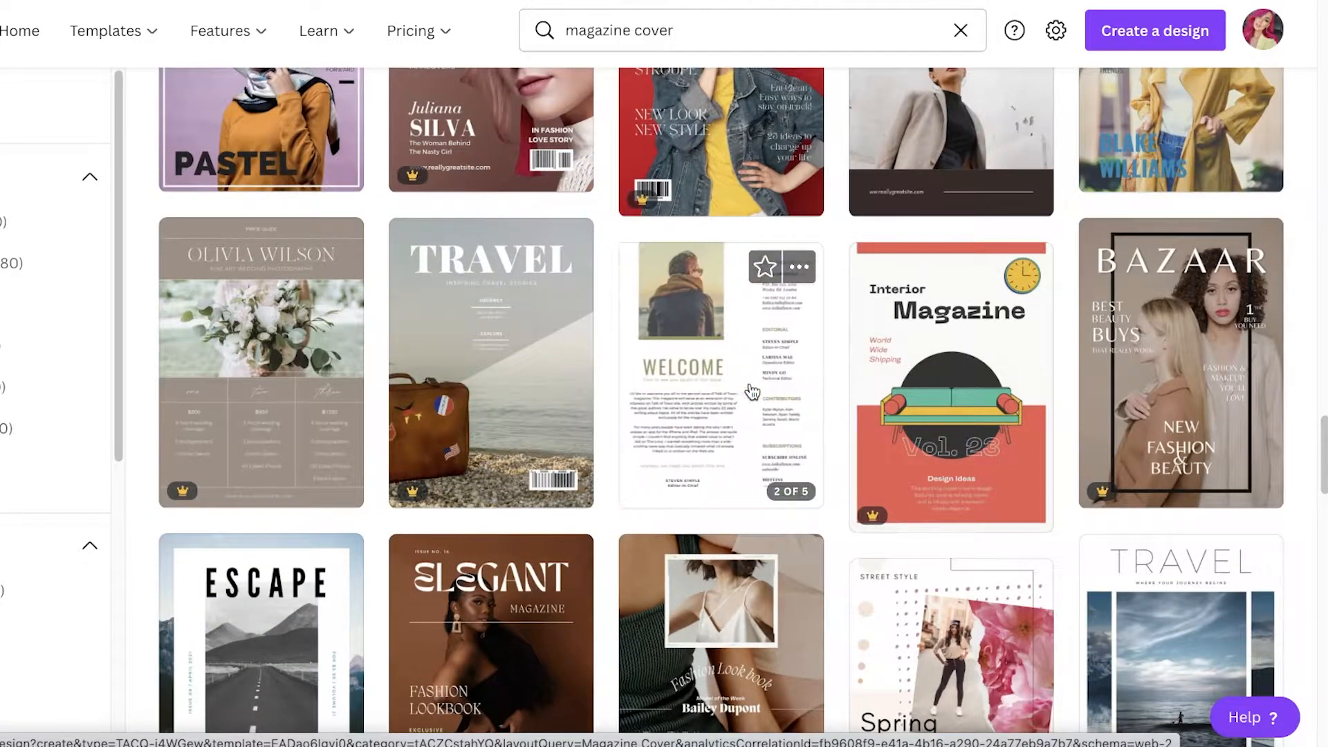
{"action": "scroll", "coordinate": [751, 392], "scroll_direction": "up", "scroll_amount": 5}
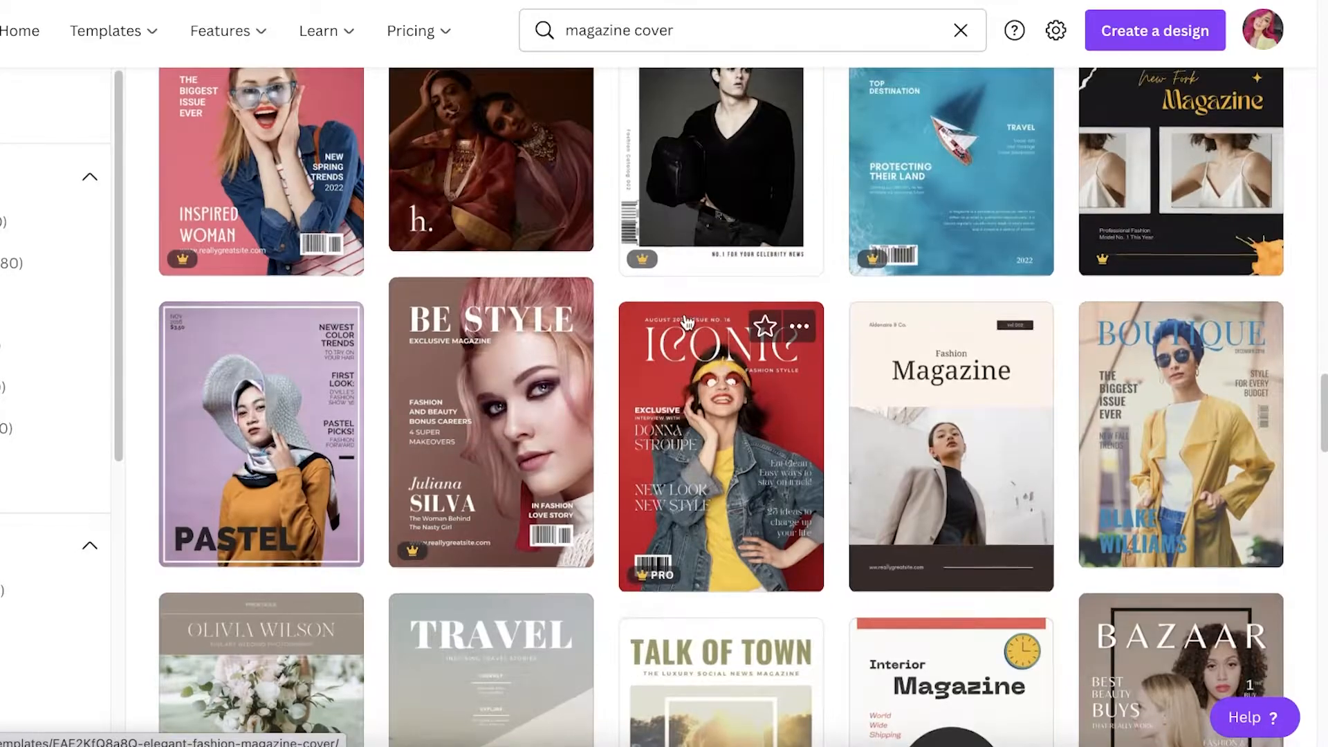
{"action": "scroll", "coordinate": [685, 322], "scroll_direction": "up", "scroll_amount": 15}
{"action": "scroll", "coordinate": [279, 296], "scroll_direction": "down", "scroll_amount": 5}
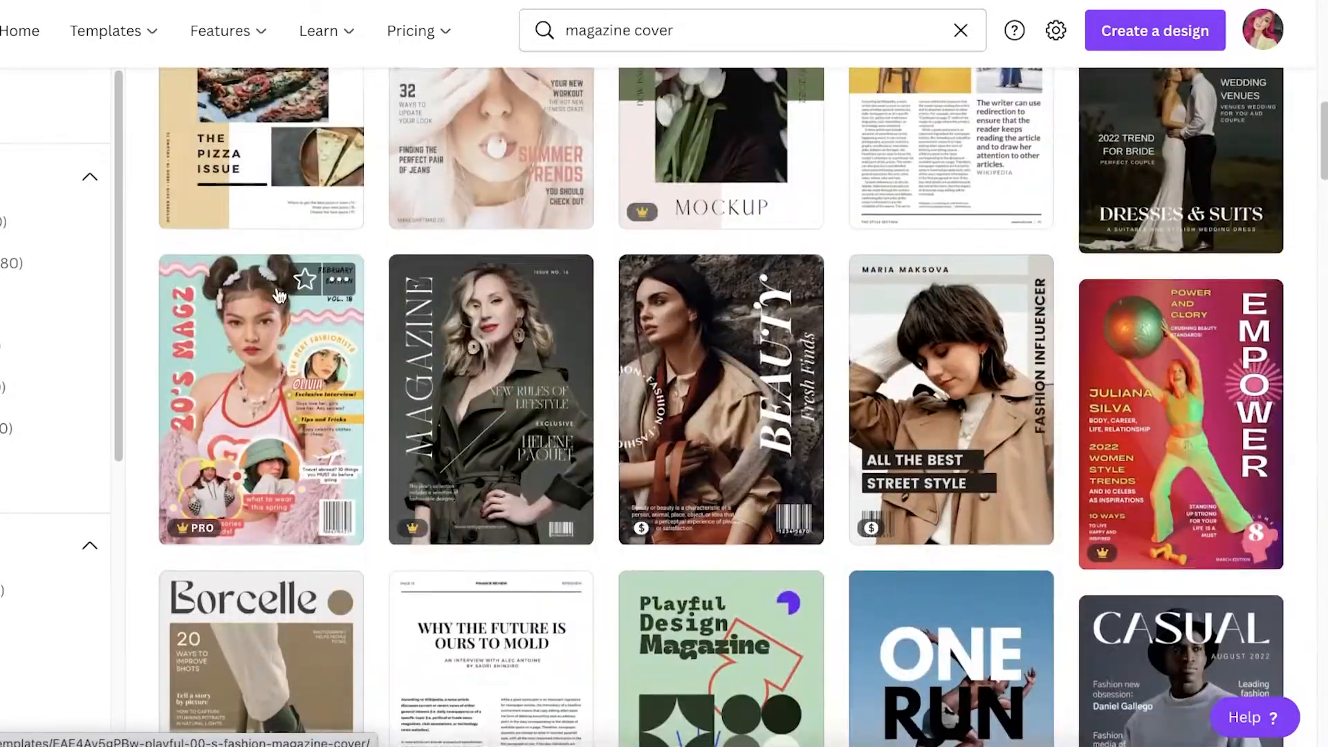
{"action": "scroll", "coordinate": [316, 243], "scroll_direction": "up", "scroll_amount": 2}
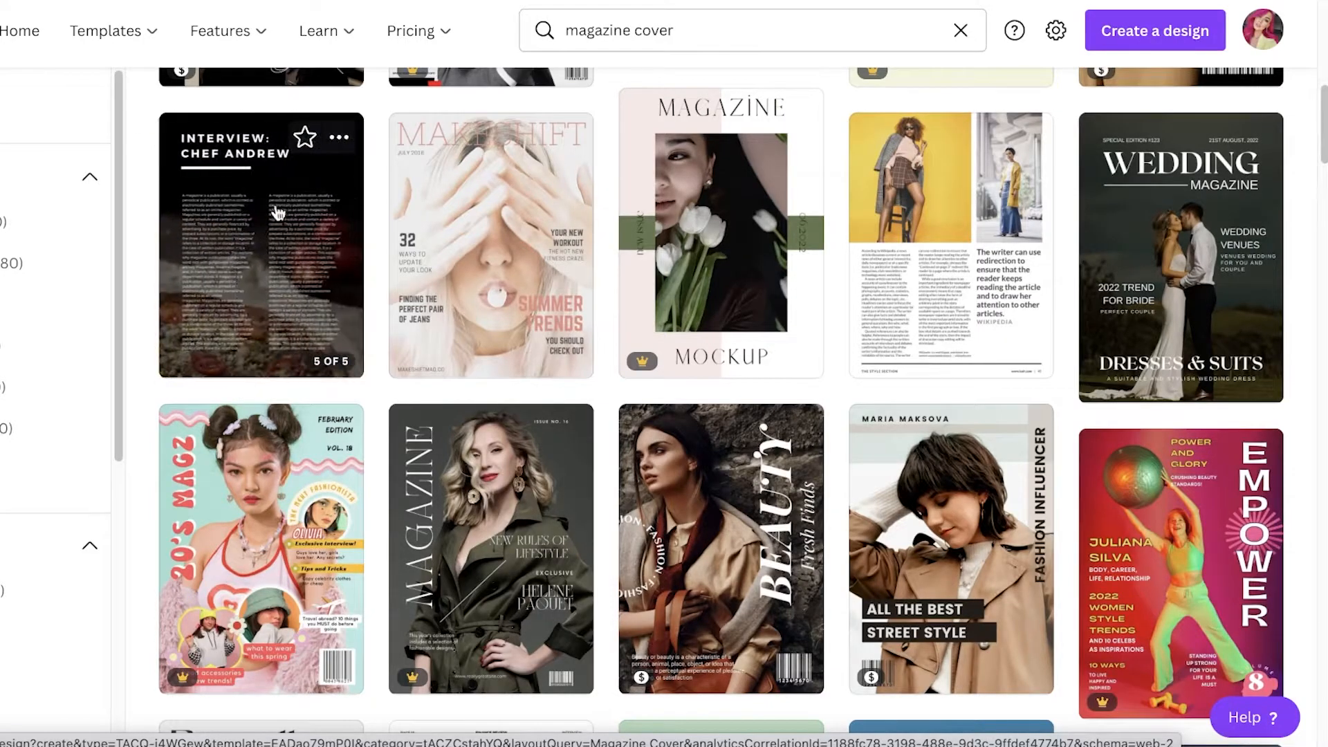
{"action": "scroll", "coordinate": [291, 235], "scroll_direction": "down", "scroll_amount": 10}
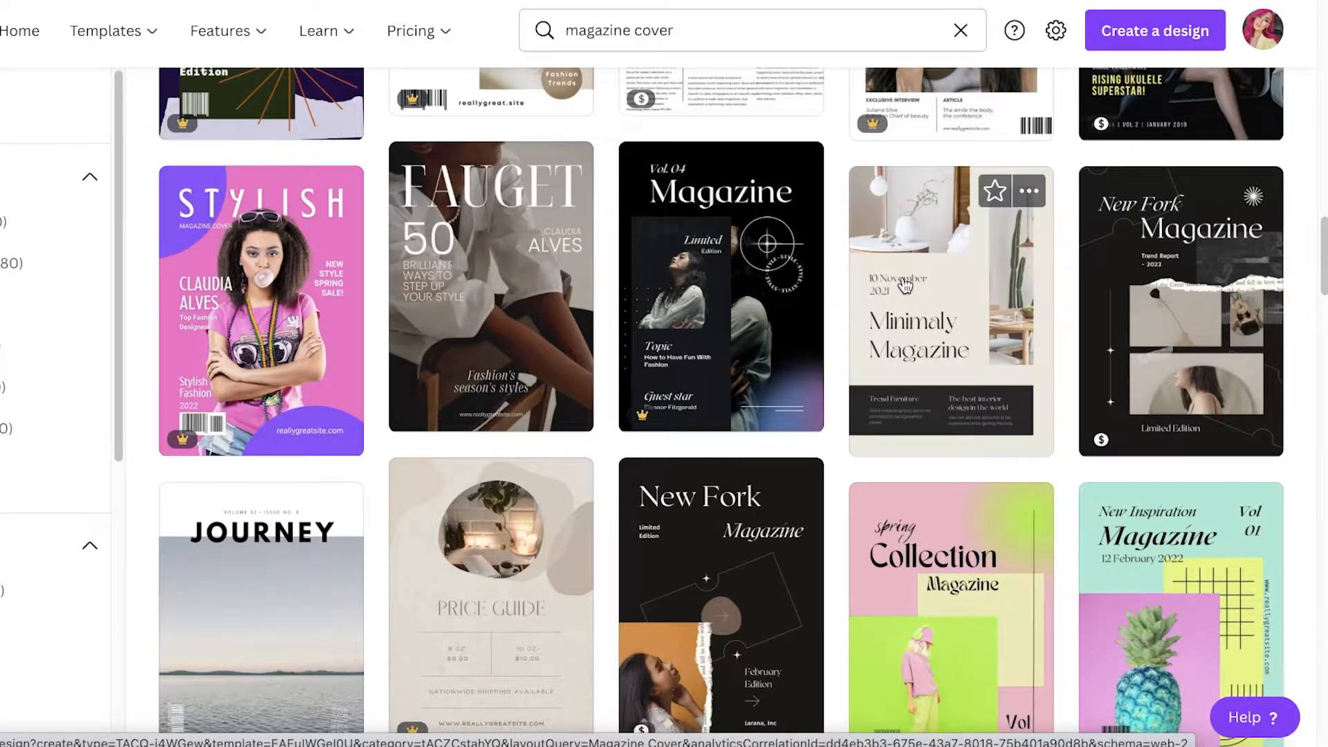
{"action": "scroll", "coordinate": [905, 283], "scroll_direction": "down", "scroll_amount": 2}
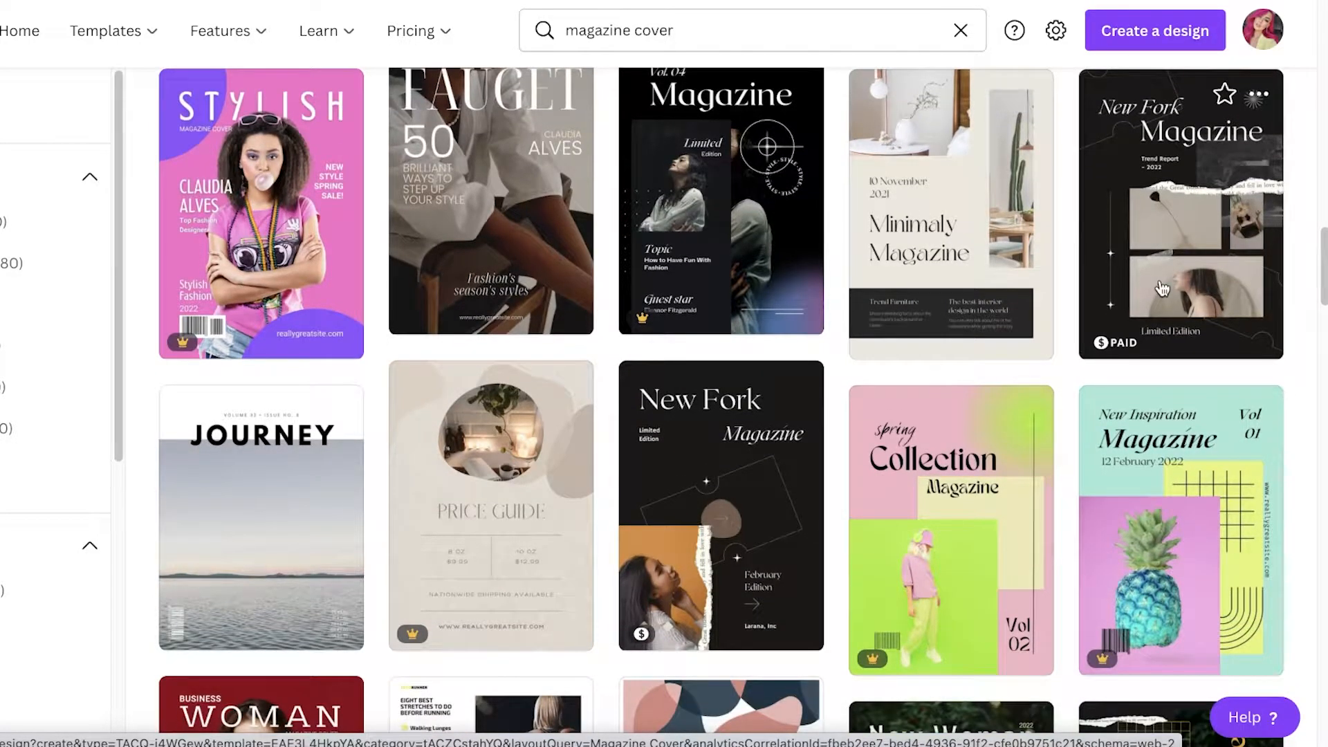
{"action": "scroll", "coordinate": [490, 393], "scroll_direction": "down", "scroll_amount": 5}
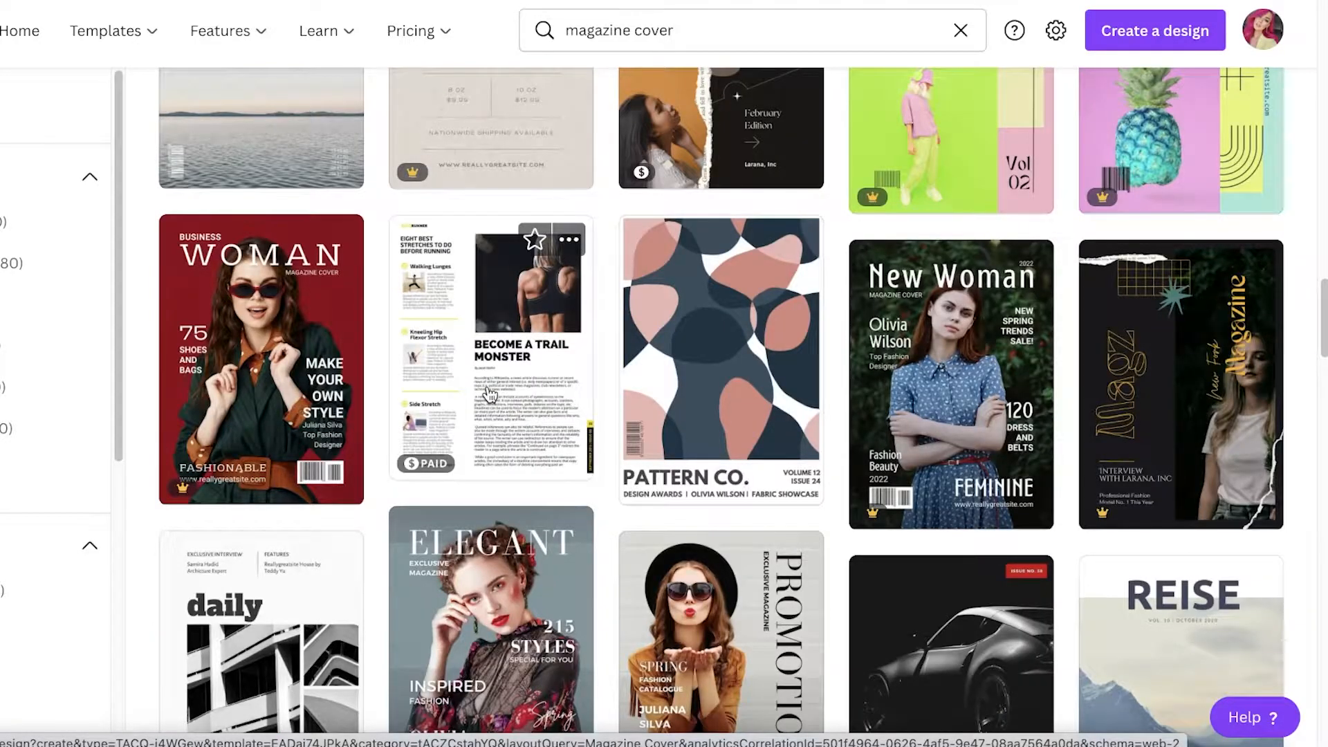
{"action": "scroll", "coordinate": [489, 394], "scroll_direction": "down", "scroll_amount": 4}
{"action": "scroll", "coordinate": [489, 394], "scroll_direction": "up", "scroll_amount": 11}
{"action": "scroll", "coordinate": [230, 442], "scroll_direction": "down", "scroll_amount": 3}
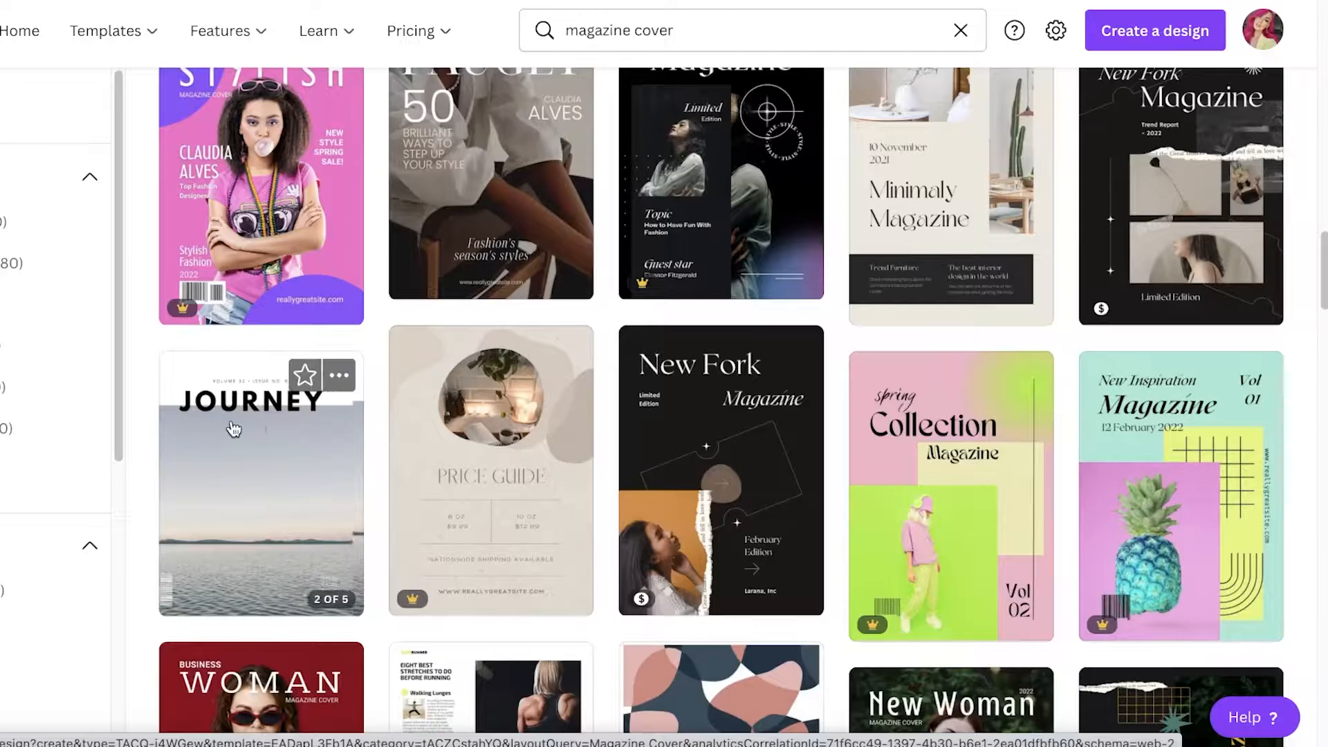
{"action": "left_click", "coordinate": [234, 429]}
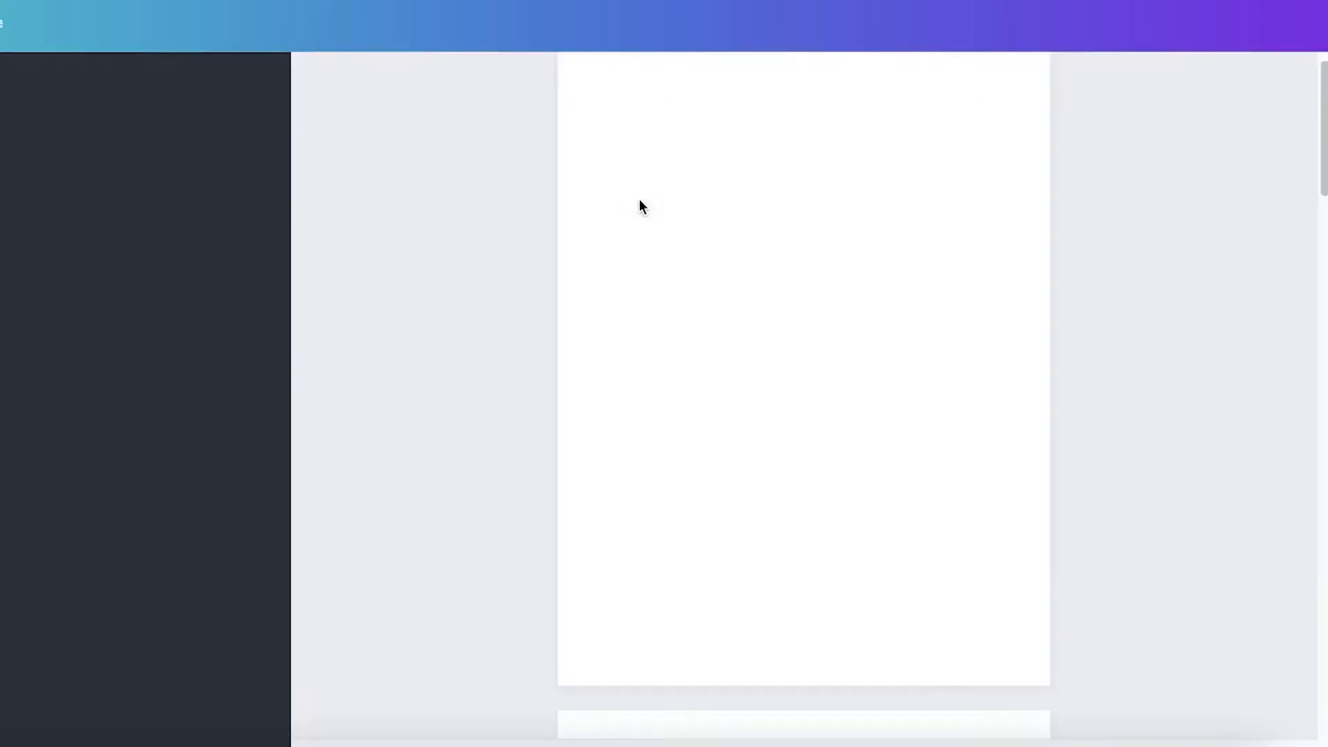
Look over the five-page Nordic Nature Travel Magazine and zoom the cover to about 55%
{"action": "scroll", "coordinate": [864, 272], "scroll_direction": "down", "scroll_amount": 20}
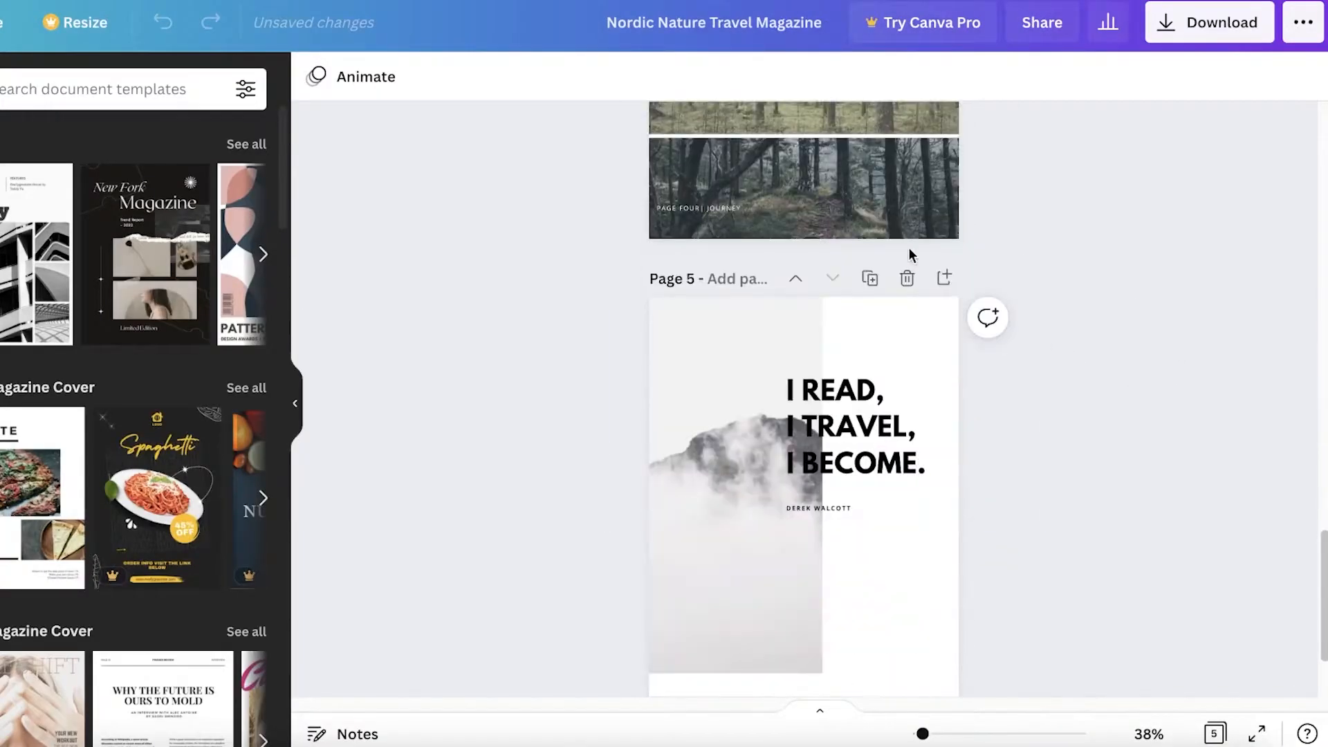
{"action": "scroll", "coordinate": [717, 387], "scroll_direction": "up", "scroll_amount": 20}
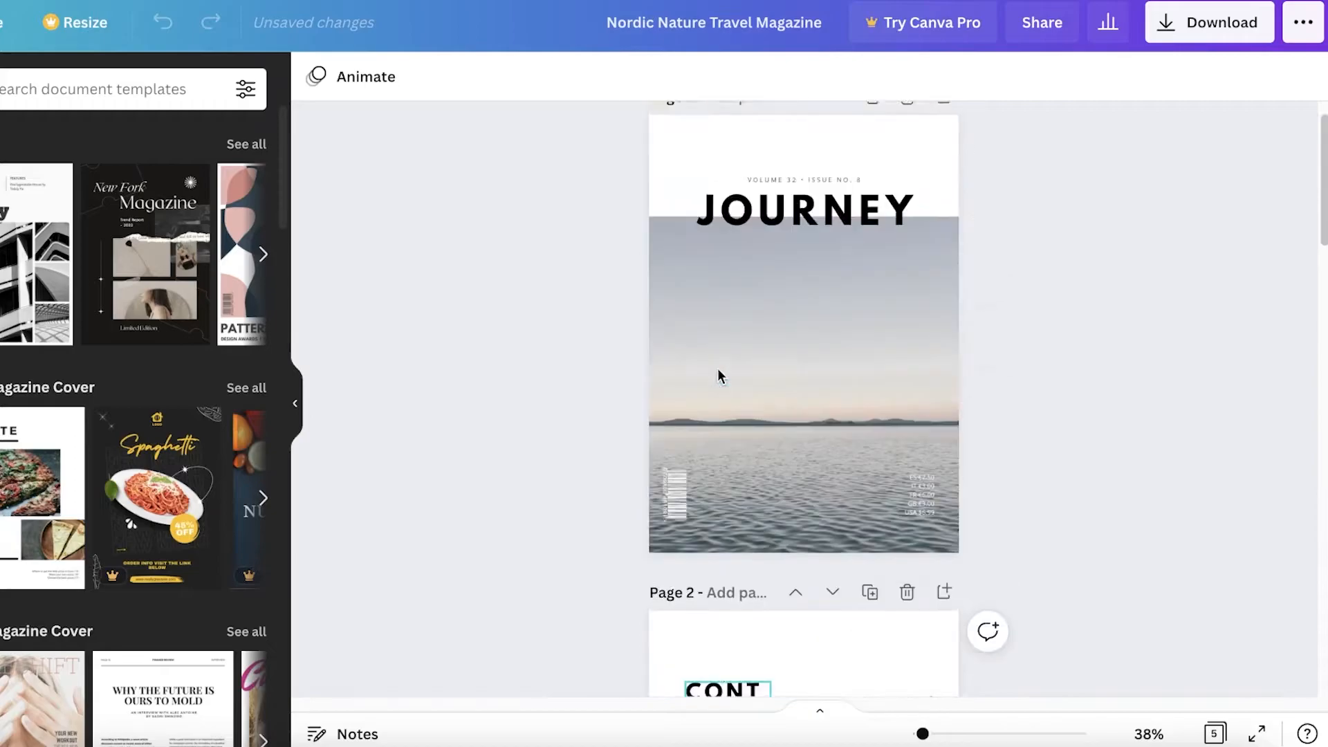
{"action": "left_click_drag", "start_coordinate": [924, 734], "coordinate": [929, 734]}
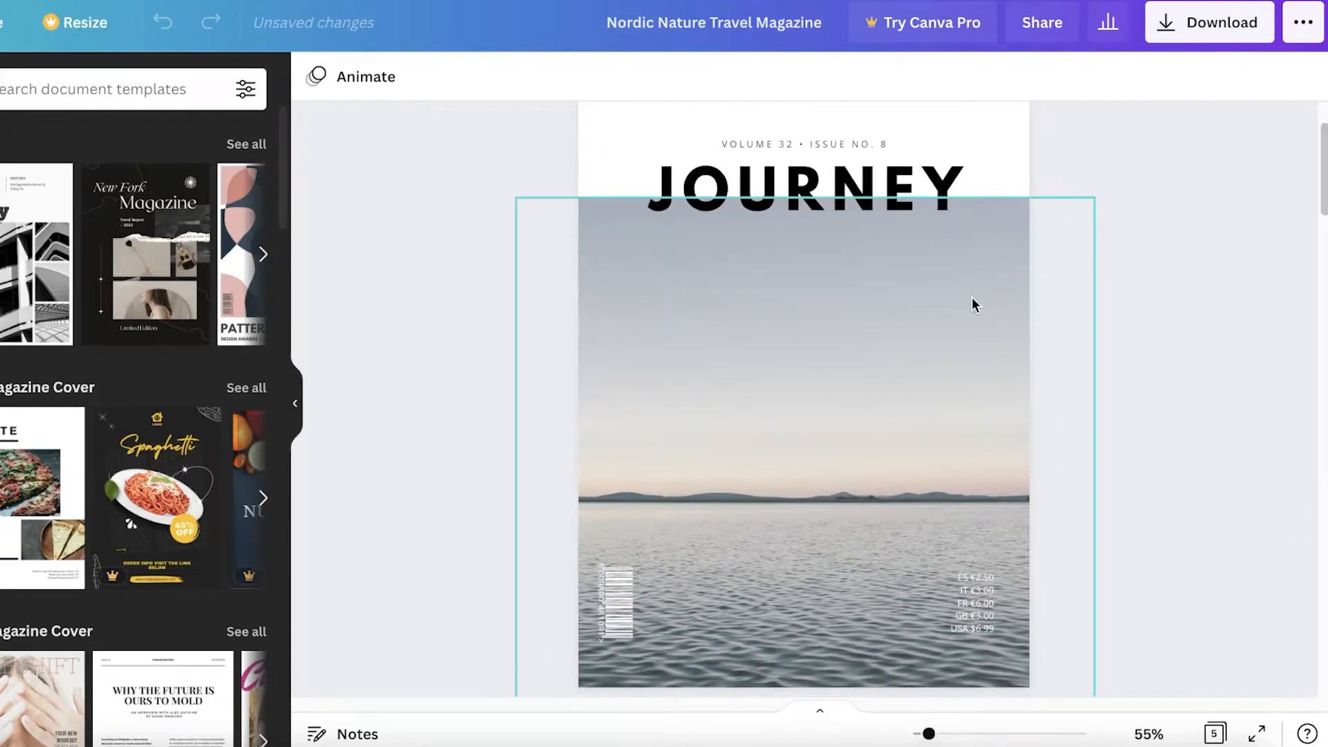
{"action": "scroll", "coordinate": [973, 297], "scroll_direction": "up", "scroll_amount": 2}
{"action": "scroll", "coordinate": [813, 285], "scroll_direction": "down", "scroll_amount": 3}
{"action": "scroll", "coordinate": [807, 300], "scroll_direction": "up", "scroll_amount": 3}
{"action": "scroll", "coordinate": [857, 388], "scroll_direction": "down", "scroll_amount": 3}
{"action": "scroll", "coordinate": [828, 359], "scroll_direction": "up", "scroll_amount": 3}
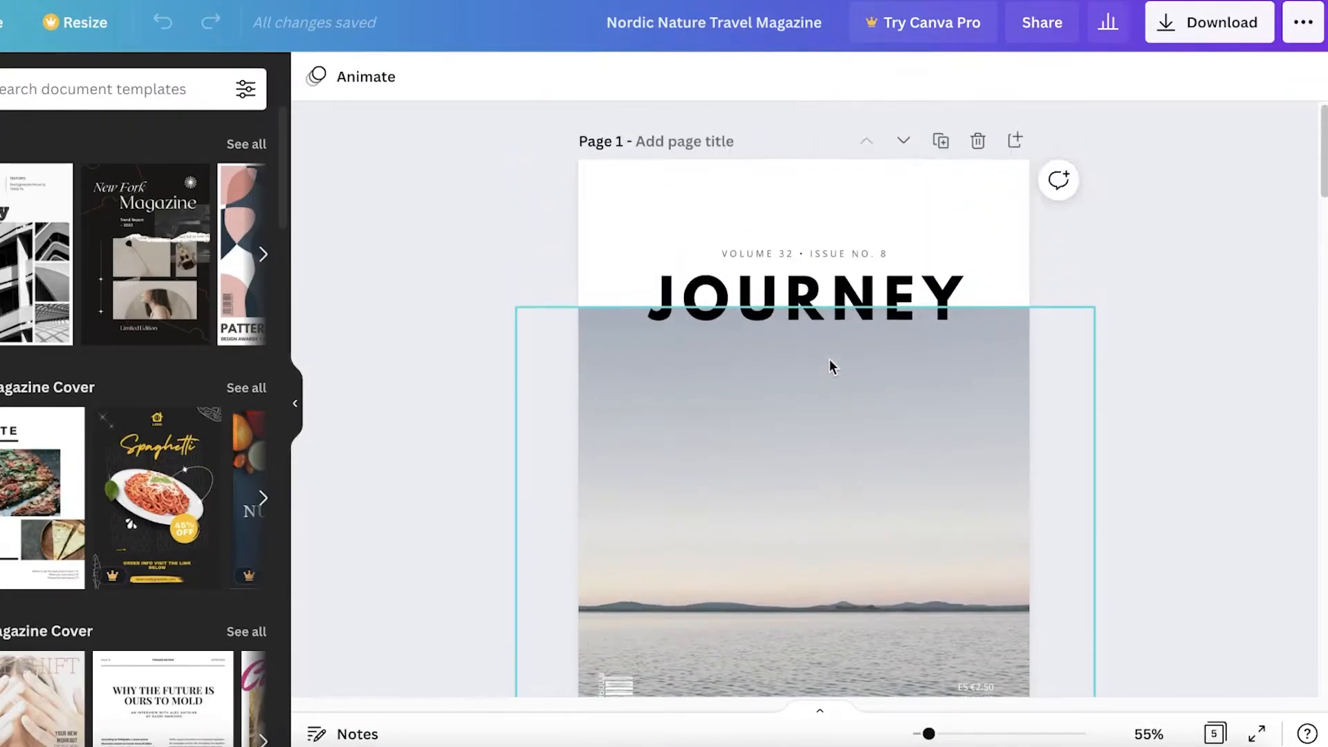
Replace the JOURNEY cover title text with 'RECEIPE BOOK'
{"action": "left_click", "coordinate": [801, 296]}
{"action": "left_click", "coordinate": [801, 296]}
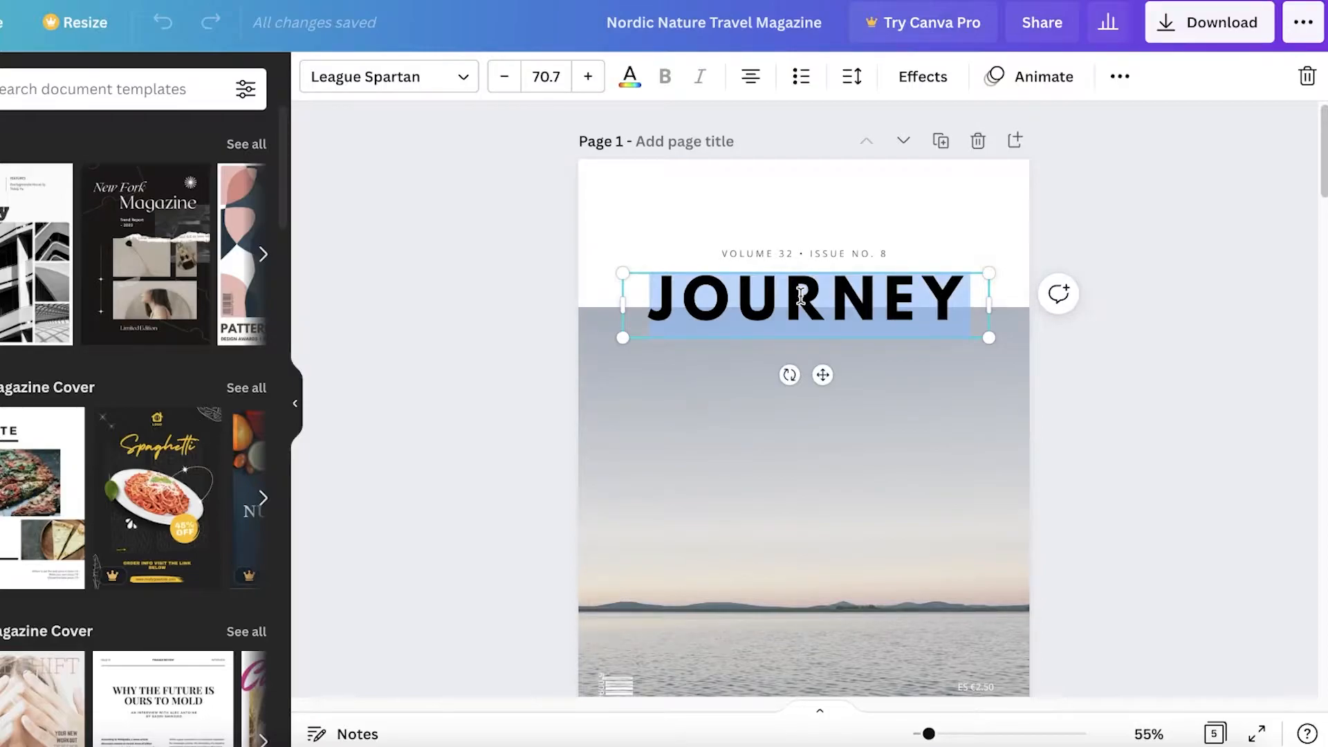
{"action": "type", "text": "RECEIPE BOOK"}
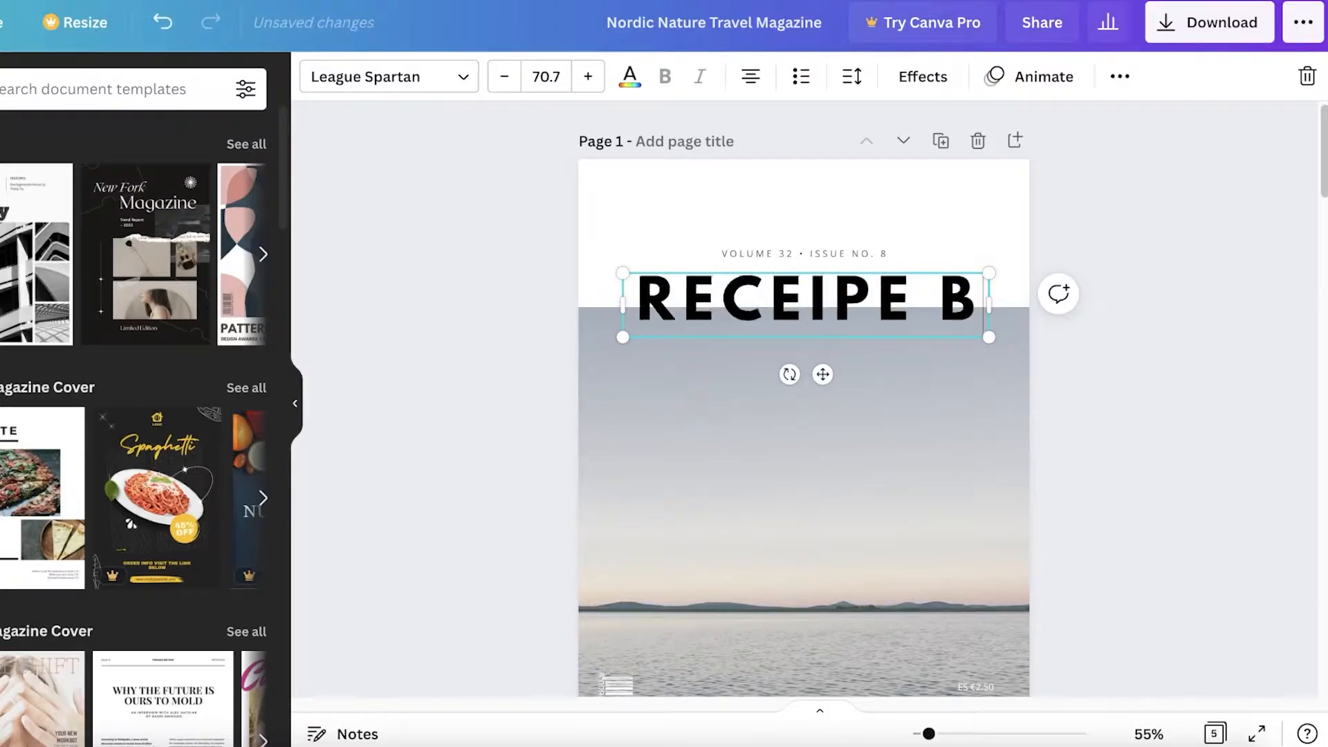
{"action": "left_click", "coordinate": [1253, 313]}
Shrink the title to font size 55.7 on one line and centre it under the issue line
{"action": "left_click", "coordinate": [761, 332]}
{"action": "left_click_drag", "start_coordinate": [989, 330], "coordinate": [1138, 306]}
{"action": "left_click", "coordinate": [506, 76]}
{"action": "left_click", "coordinate": [506, 77]}
{"action": "left_click", "coordinate": [506, 77]}
{"action": "left_click", "coordinate": [506, 77]}
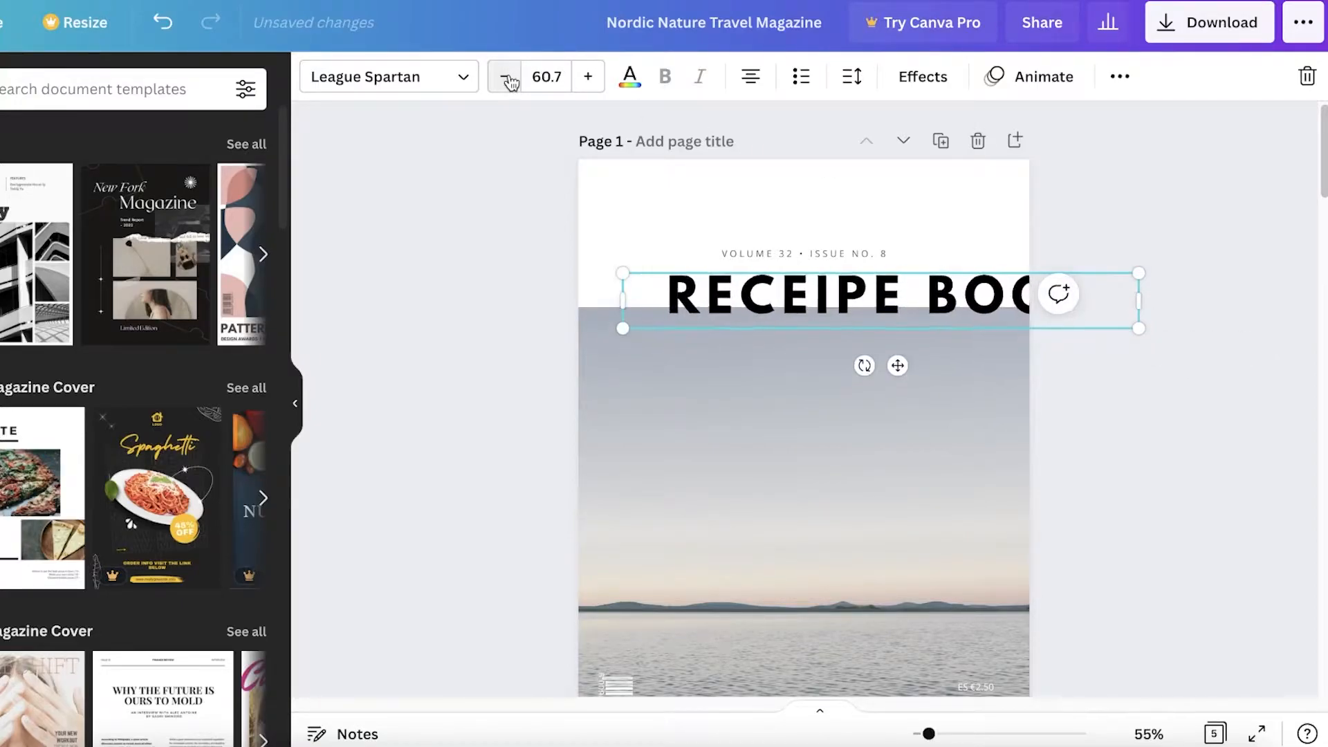
{"action": "left_click", "coordinate": [506, 77]}
{"action": "left_click", "coordinate": [506, 77]}
{"action": "left_click_drag", "start_coordinate": [1141, 302], "coordinate": [1029, 302]}
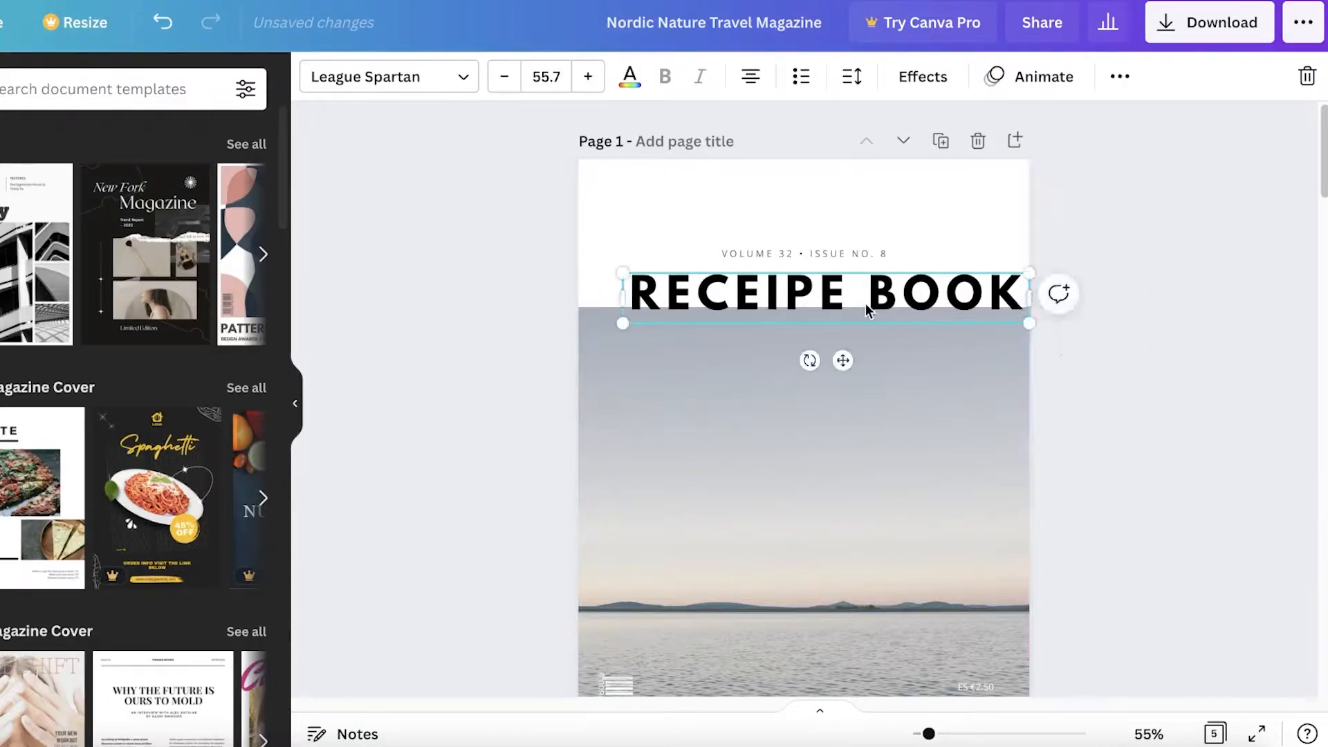
{"action": "left_click_drag", "start_coordinate": [842, 360], "coordinate": [826, 355]}
Delete the lake photo from the cover, leaving its frame empty
{"action": "left_click", "coordinate": [1211, 231]}
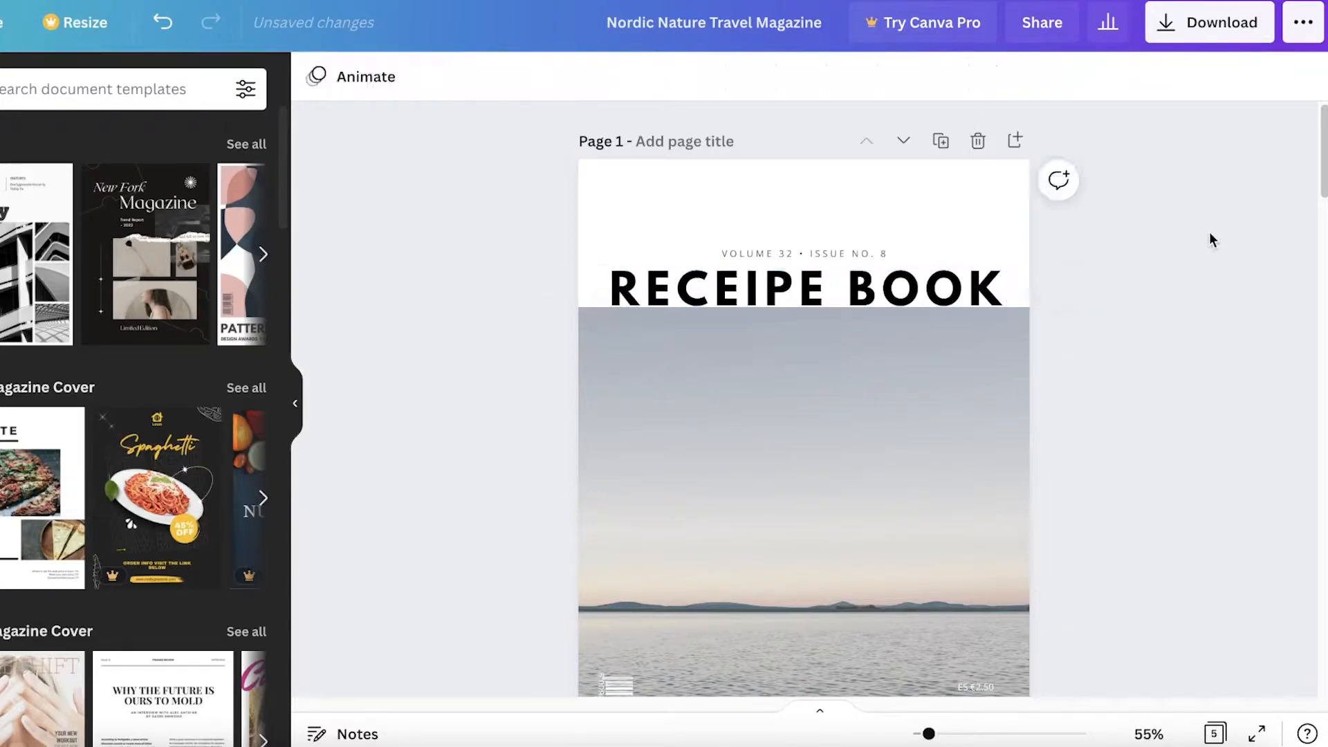
{"action": "left_click", "coordinate": [853, 505]}
{"action": "scroll", "coordinate": [831, 466], "scroll_direction": "down", "scroll_amount": 2}
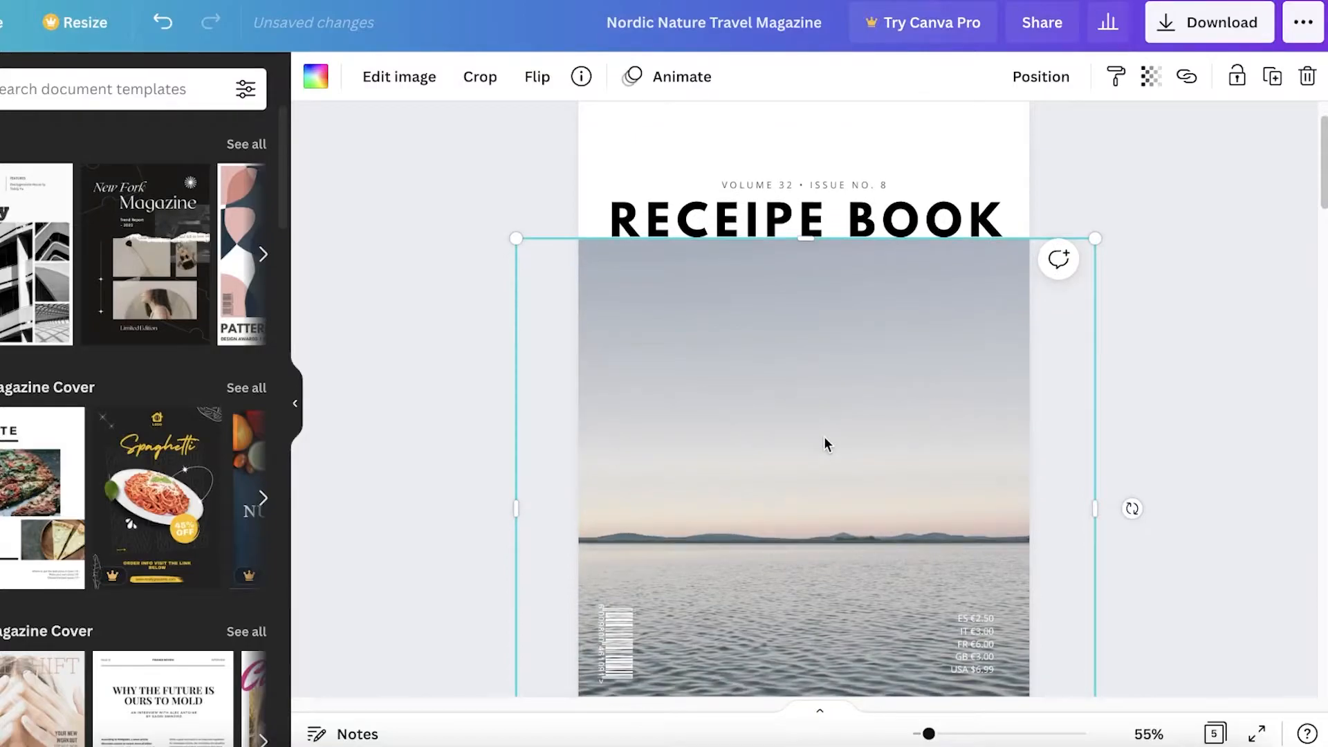
{"action": "key", "text": "Delete"}
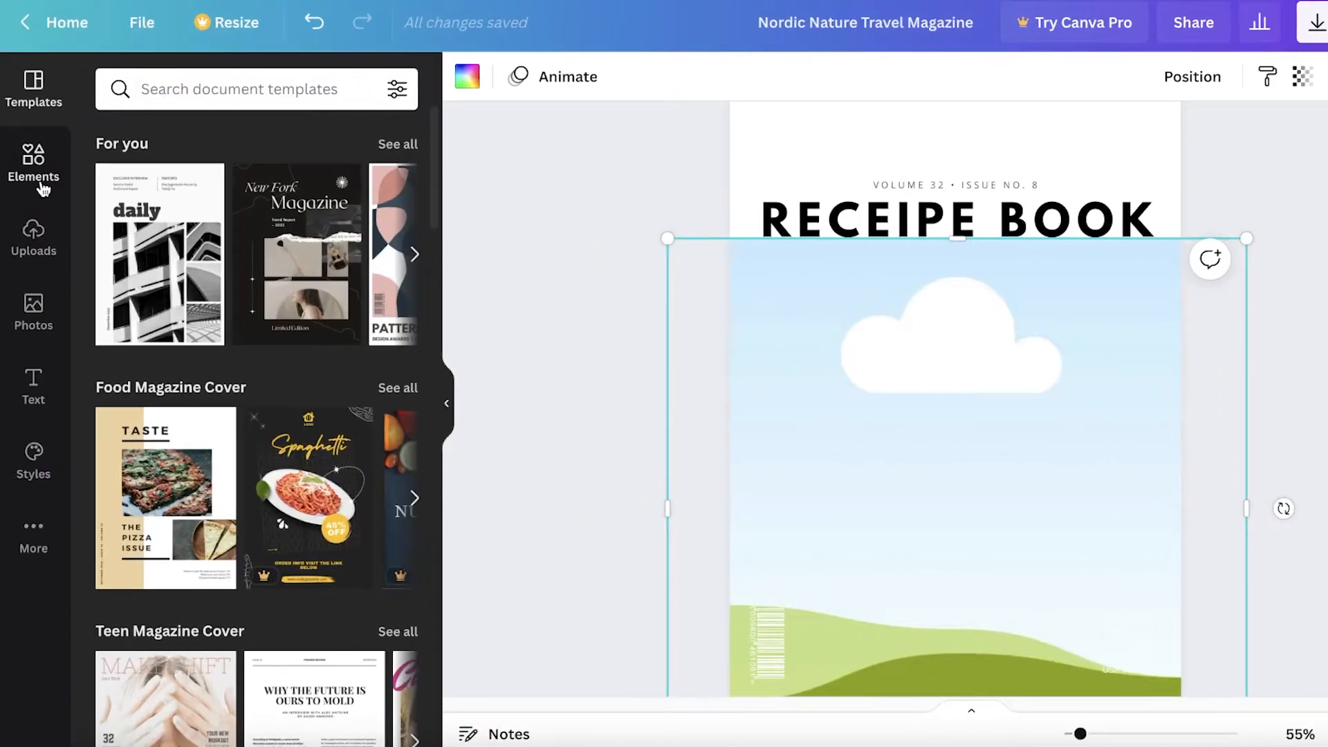
Search the Elements library for FOOD photos and pick the table-spread food photo
{"action": "left_click", "coordinate": [42, 185]}
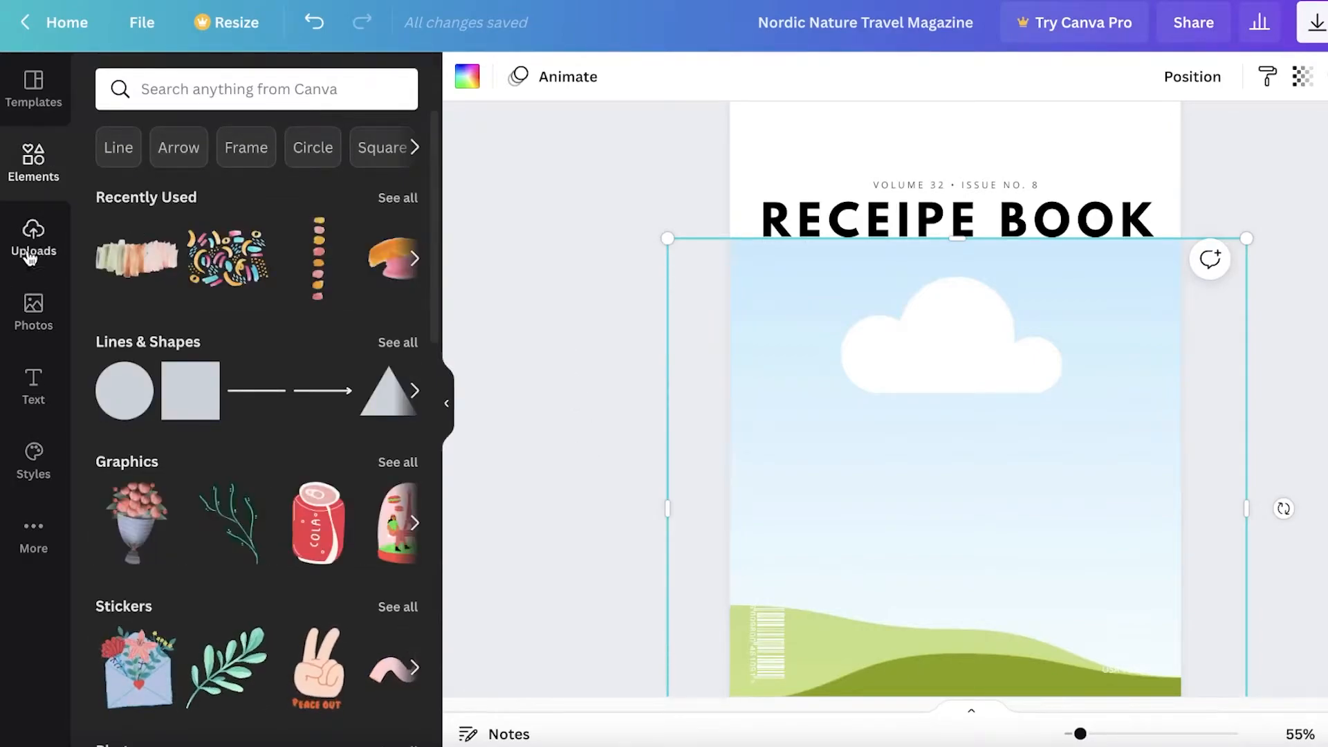
{"action": "left_click", "coordinate": [28, 169]}
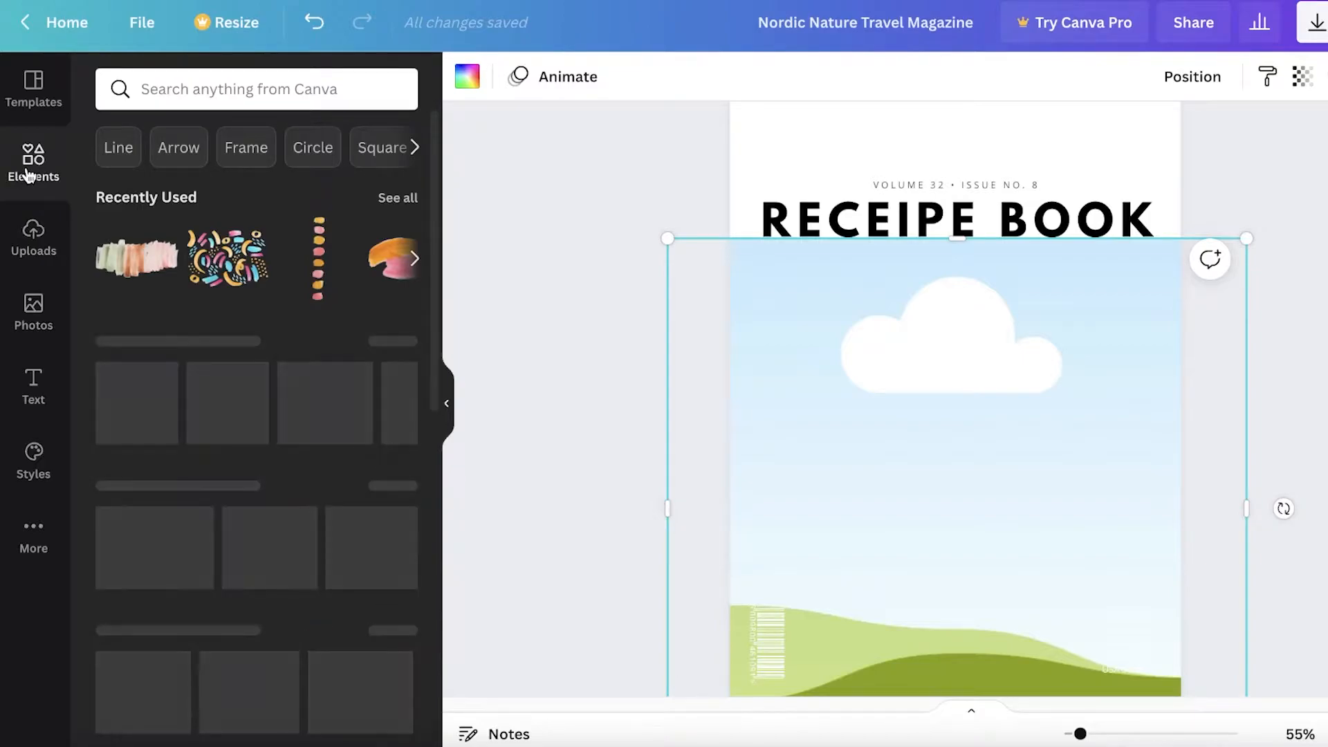
{"action": "left_click", "coordinate": [269, 96]}
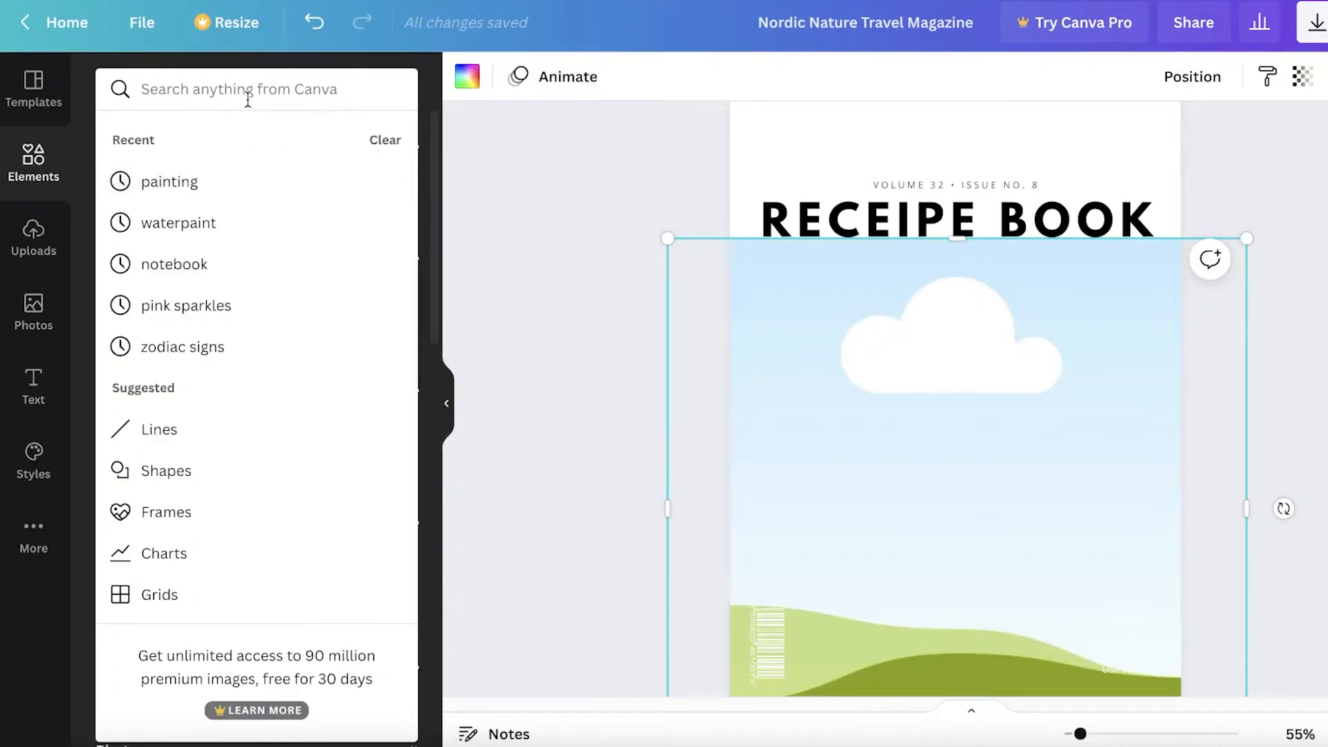
{"action": "left_click", "coordinate": [33, 244]}
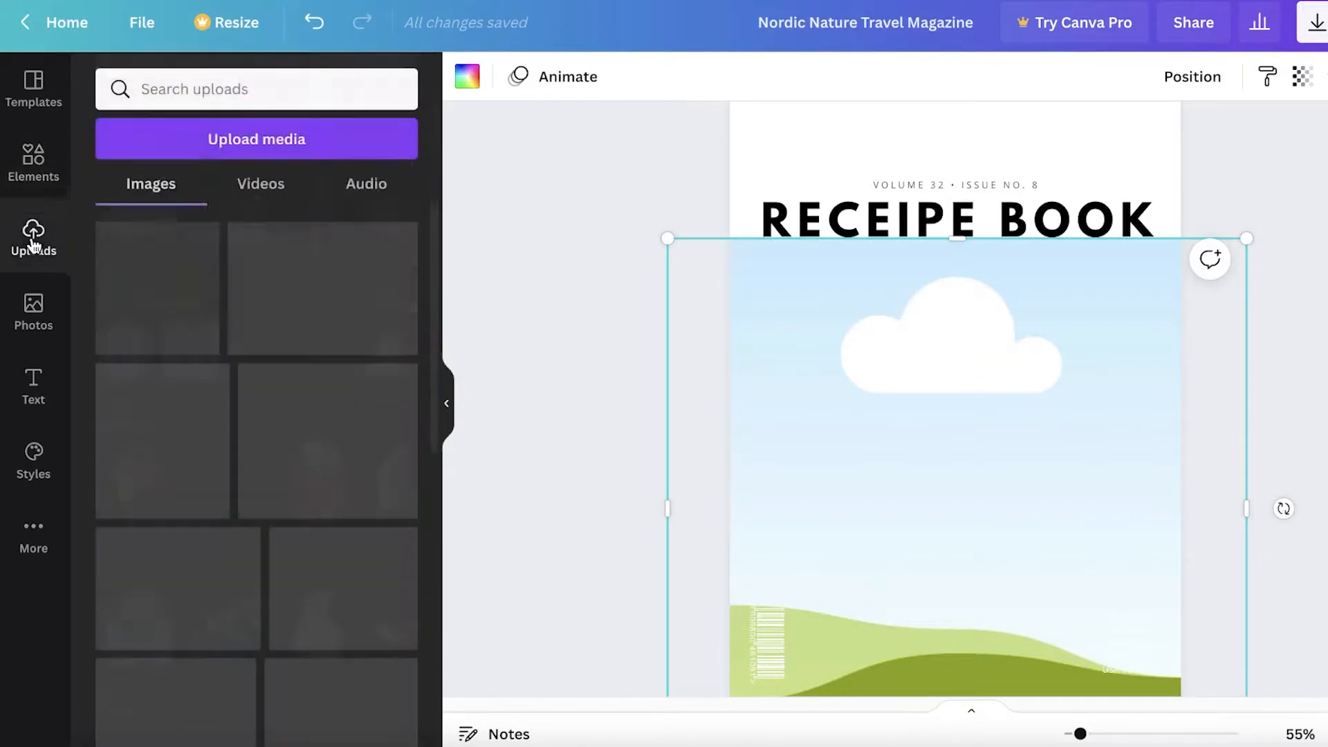
{"action": "left_click", "coordinate": [29, 169]}
{"action": "left_click", "coordinate": [159, 103]}
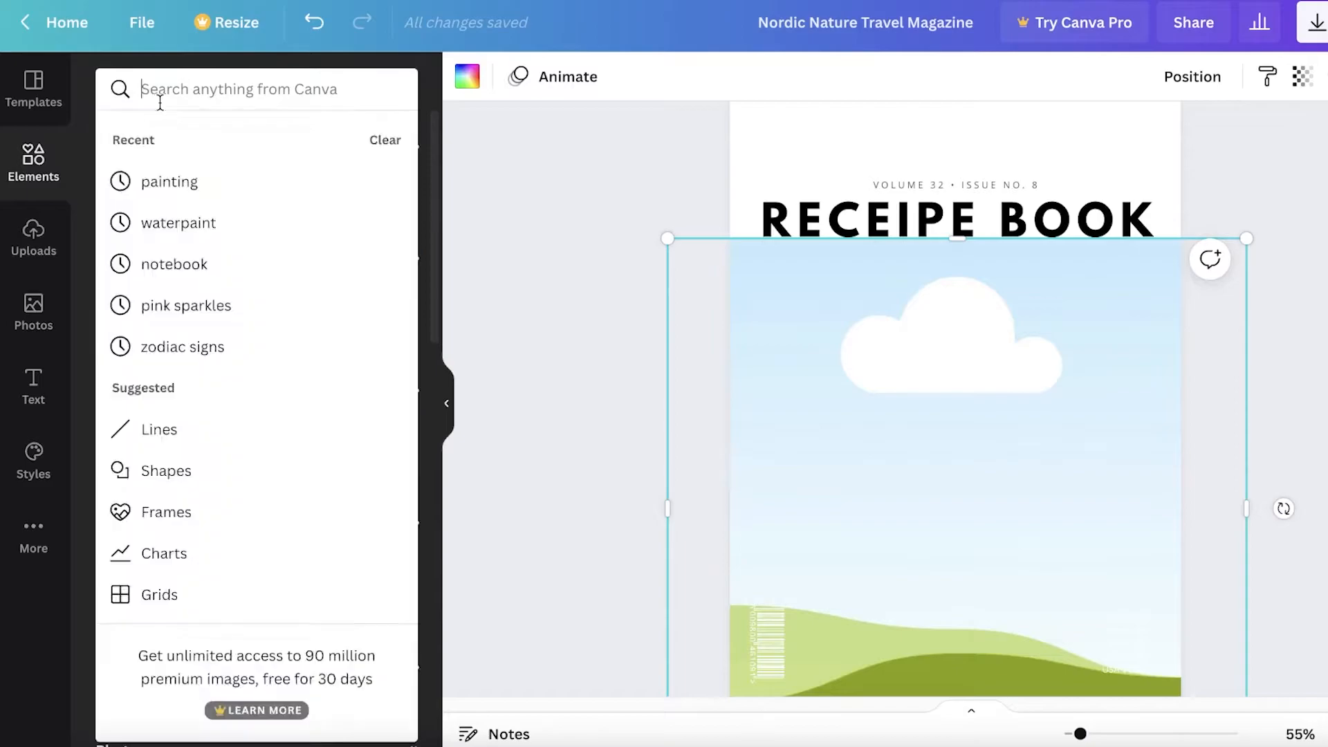
{"action": "type", "text": "FOOD"}
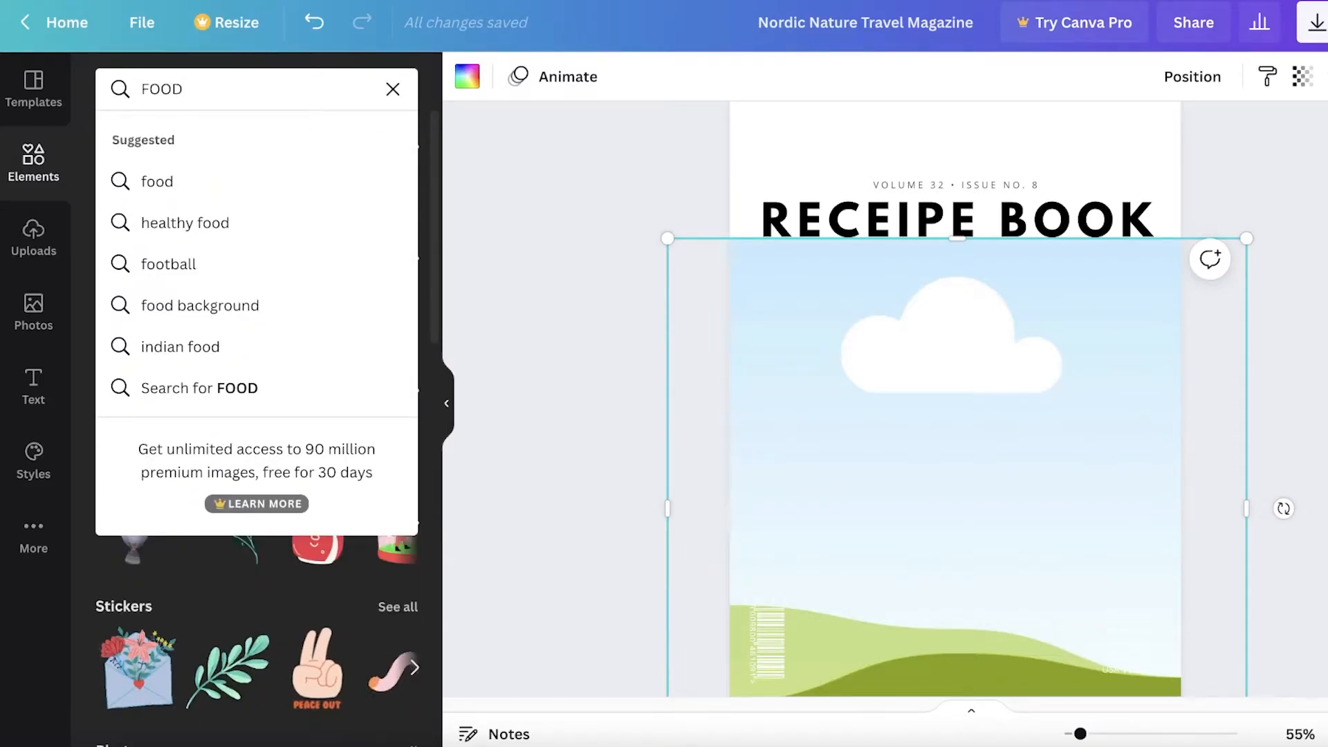
{"action": "key", "text": "Return"}
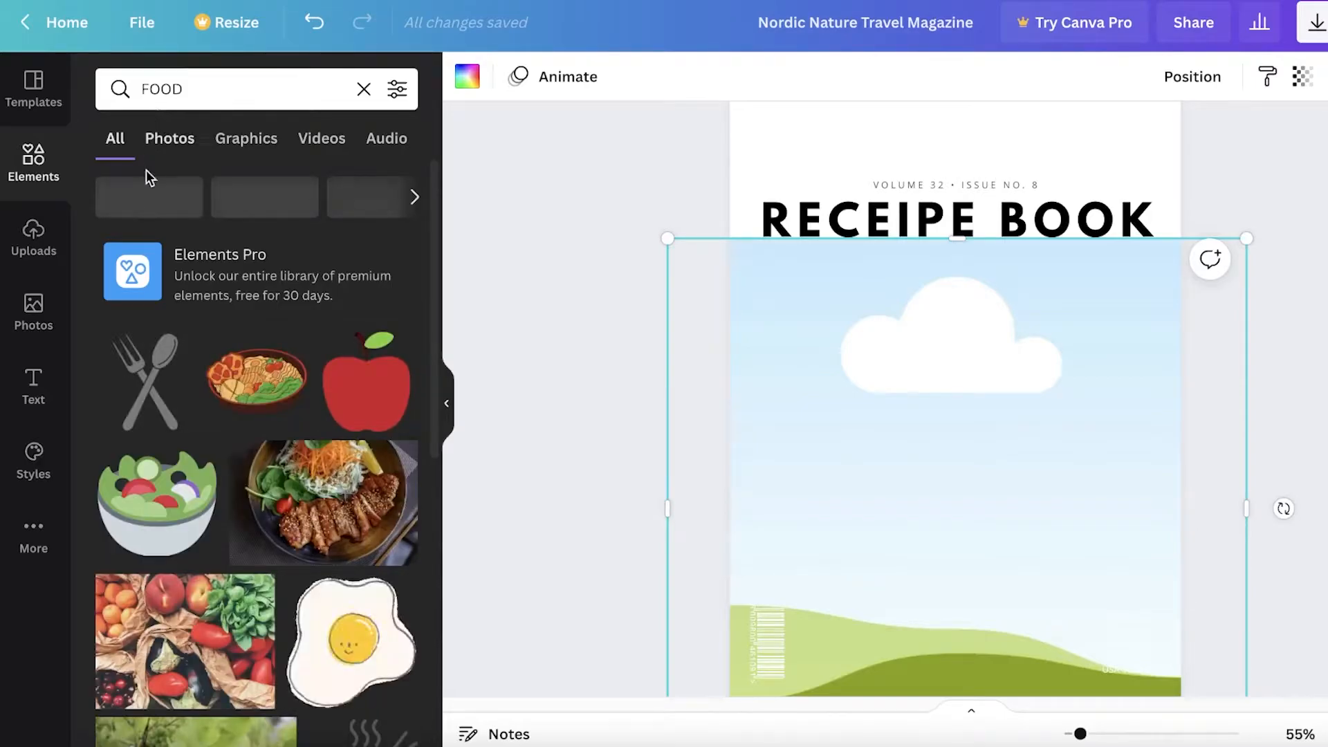
{"action": "scroll", "coordinate": [178, 323], "scroll_direction": "down", "scroll_amount": 5}
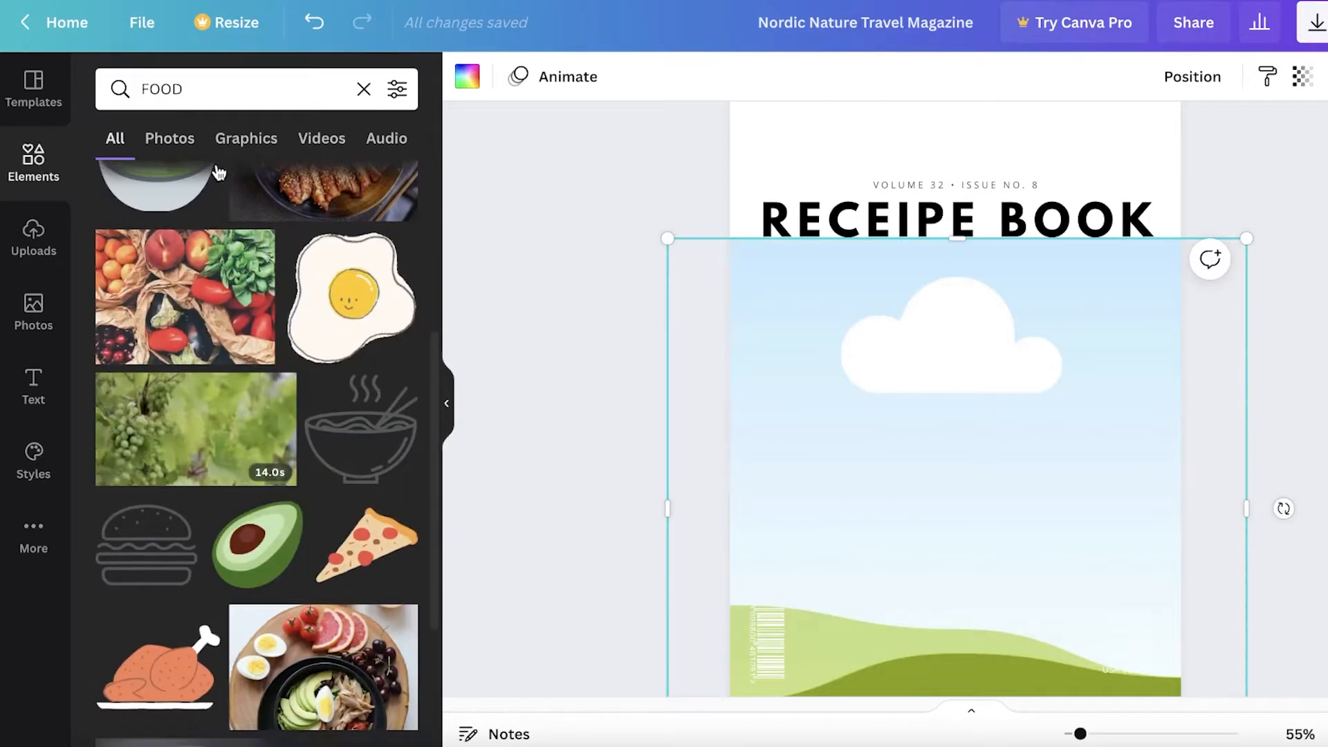
{"action": "left_click", "coordinate": [151, 143]}
{"action": "scroll", "coordinate": [263, 337], "scroll_direction": "down", "scroll_amount": 6}
{"action": "scroll", "coordinate": [135, 400], "scroll_direction": "down", "scroll_amount": 3}
{"action": "scroll", "coordinate": [166, 402], "scroll_direction": "up", "scroll_amount": 8}
{"action": "scroll", "coordinate": [281, 429], "scroll_direction": "down", "scroll_amount": 3}
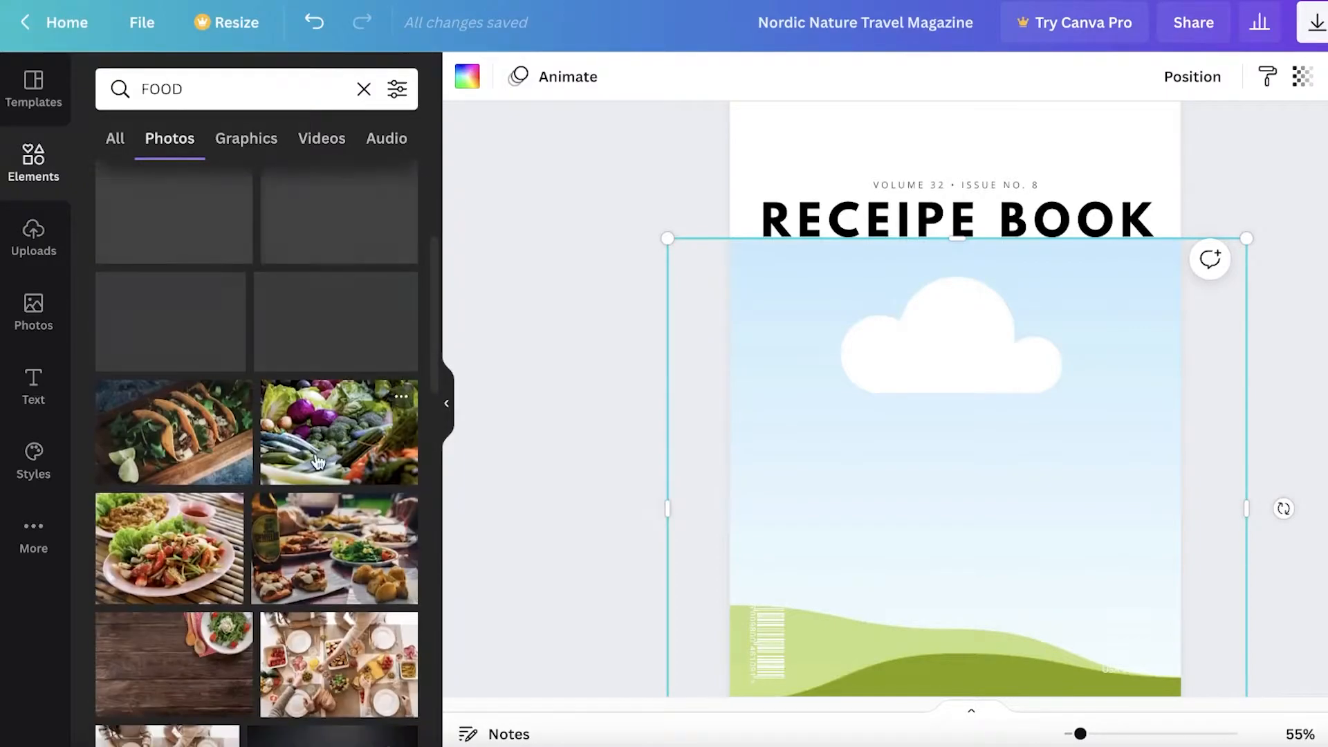
{"action": "left_click", "coordinate": [318, 540]}
Drop the table-spread food photo into the cover's empty background frame
{"action": "left_click_drag", "start_coordinate": [913, 444], "coordinate": [919, 376]}
{"action": "scroll", "coordinate": [821, 288], "scroll_direction": "down", "scroll_amount": 3}
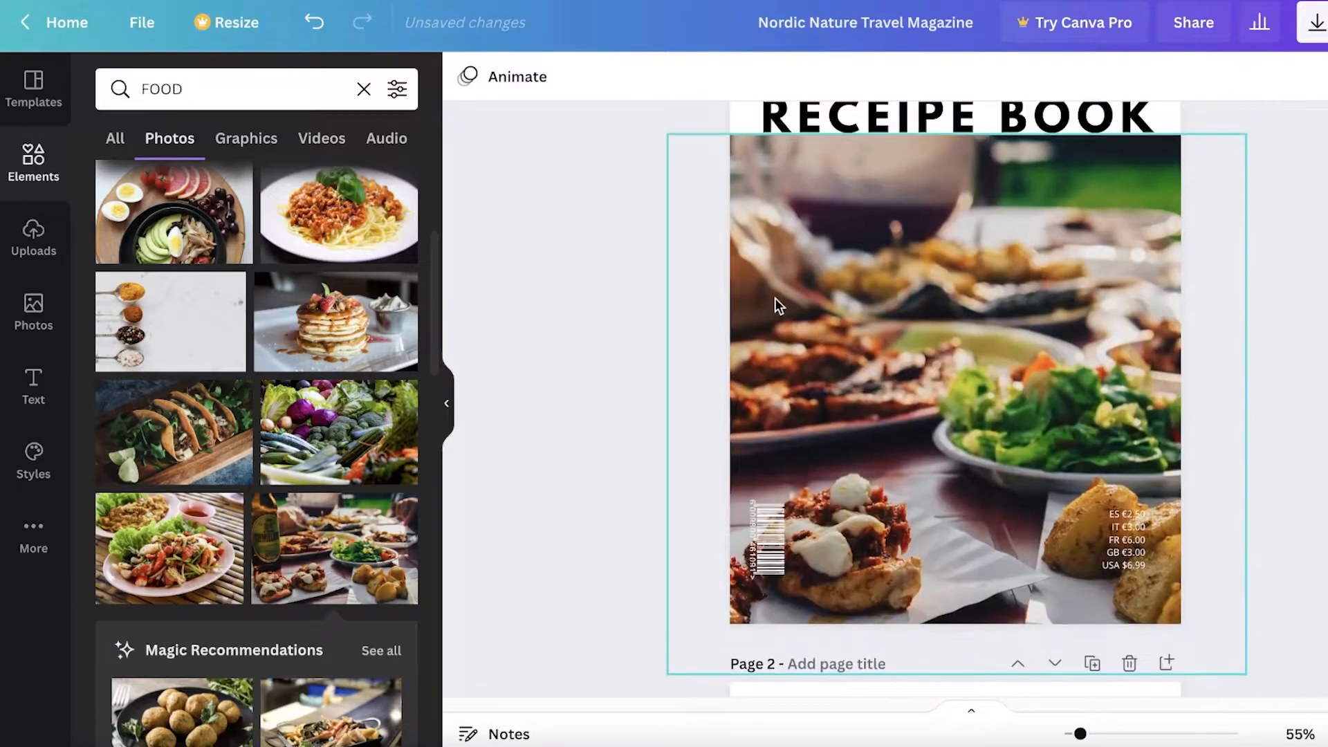
{"action": "left_click", "coordinate": [1087, 356]}
{"action": "left_click", "coordinate": [1314, 346]}
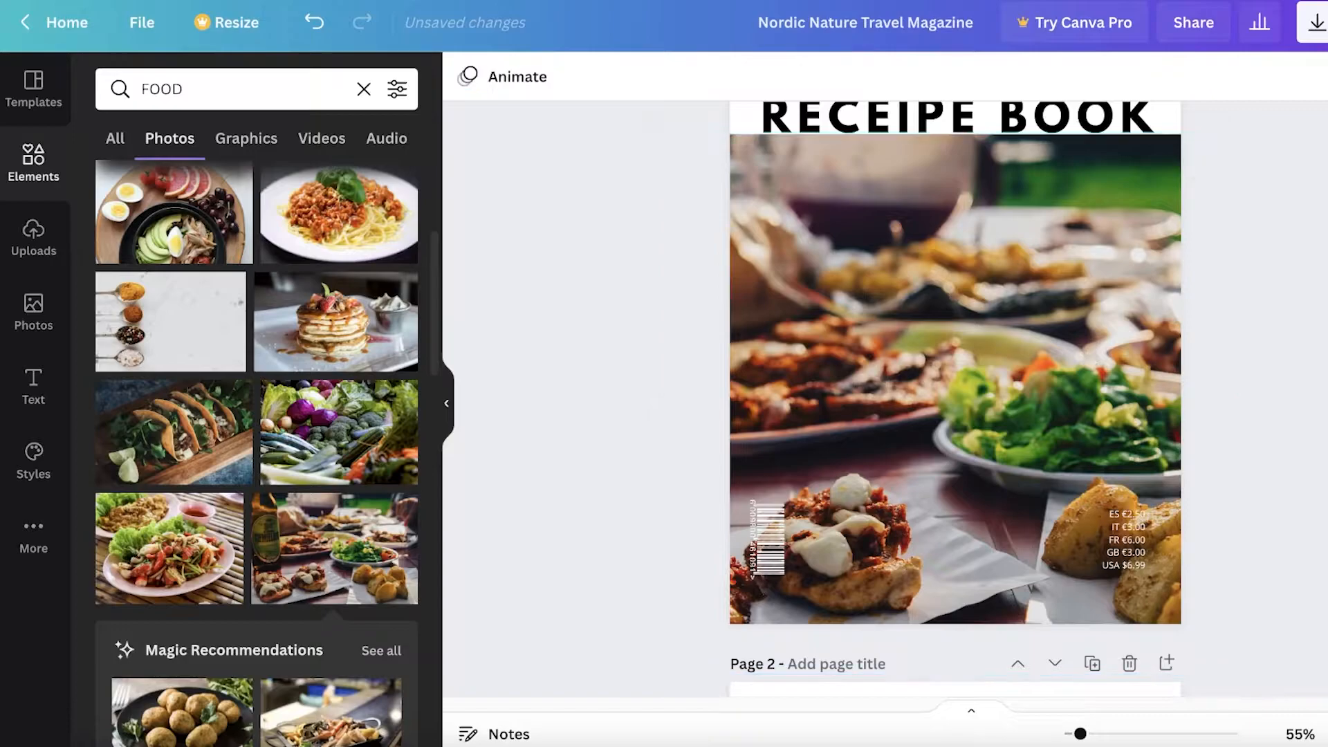
{"action": "scroll", "coordinate": [1077, 312], "scroll_direction": "up", "scroll_amount": 1}
Nudge the RECEIPE BOOK title slightly lower on the cover
{"action": "left_click", "coordinate": [1015, 166]}
{"action": "left_click_drag", "start_coordinate": [1016, 166], "coordinate": [1014, 170]}
{"action": "left_click", "coordinate": [1239, 207]}
{"action": "left_click", "coordinate": [976, 170]}
{"action": "scroll", "coordinate": [977, 170], "scroll_direction": "up", "scroll_amount": 1}
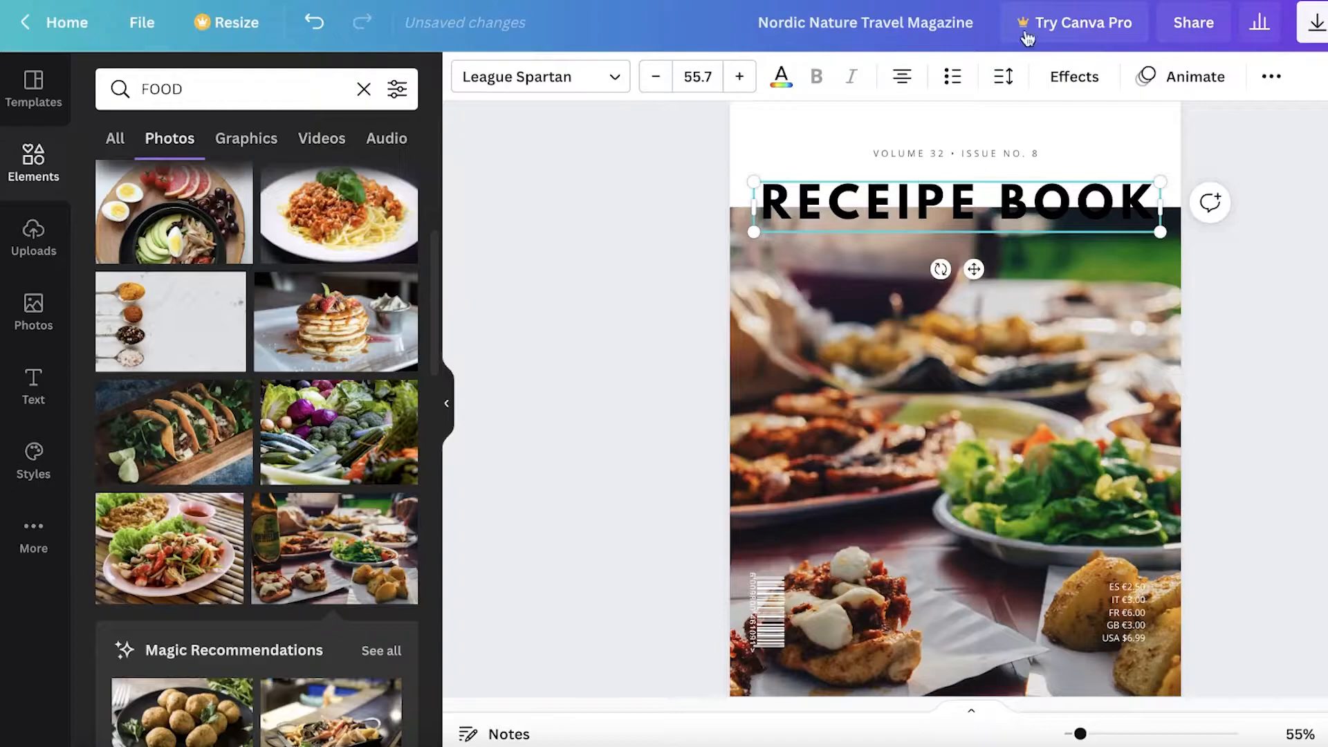
{"action": "left_click", "coordinate": [1257, 92]}
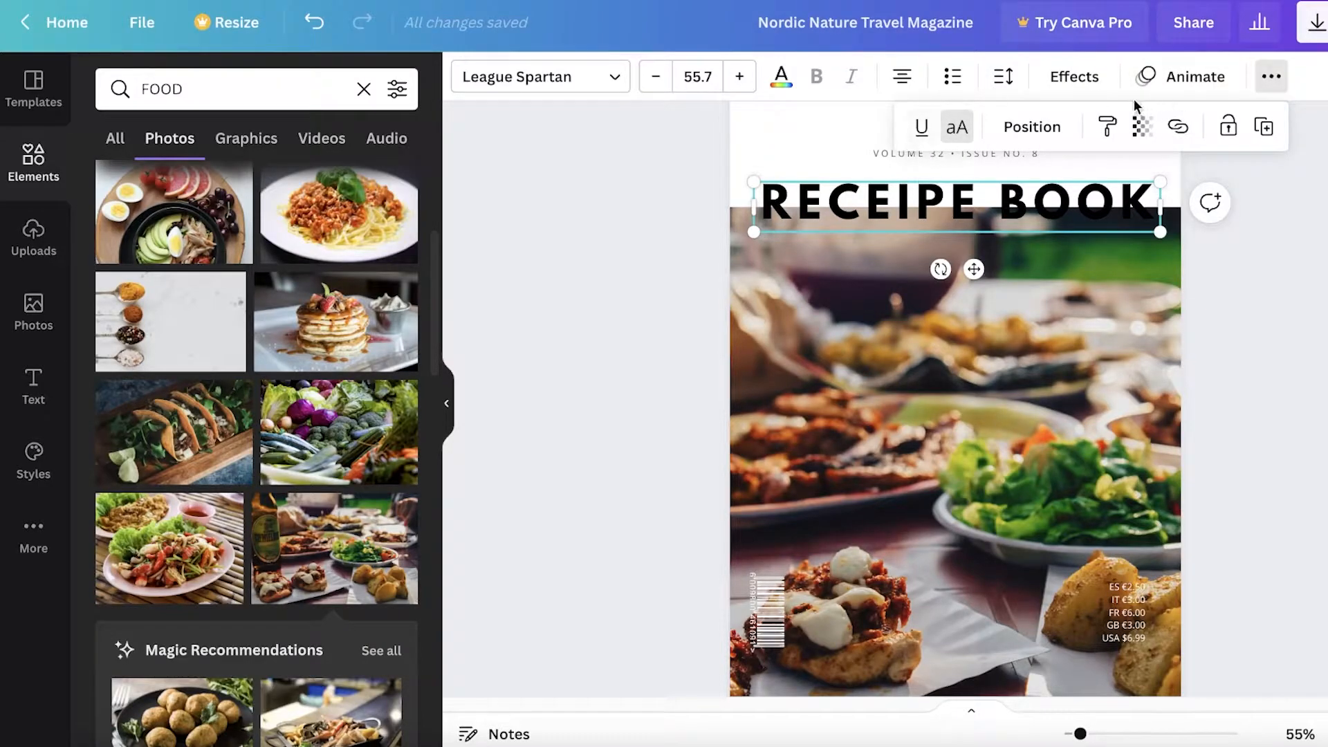
Apply the Hollow effect to the RECEIPE BOOK title with outline thickness 81
{"action": "left_click", "coordinate": [1065, 78]}
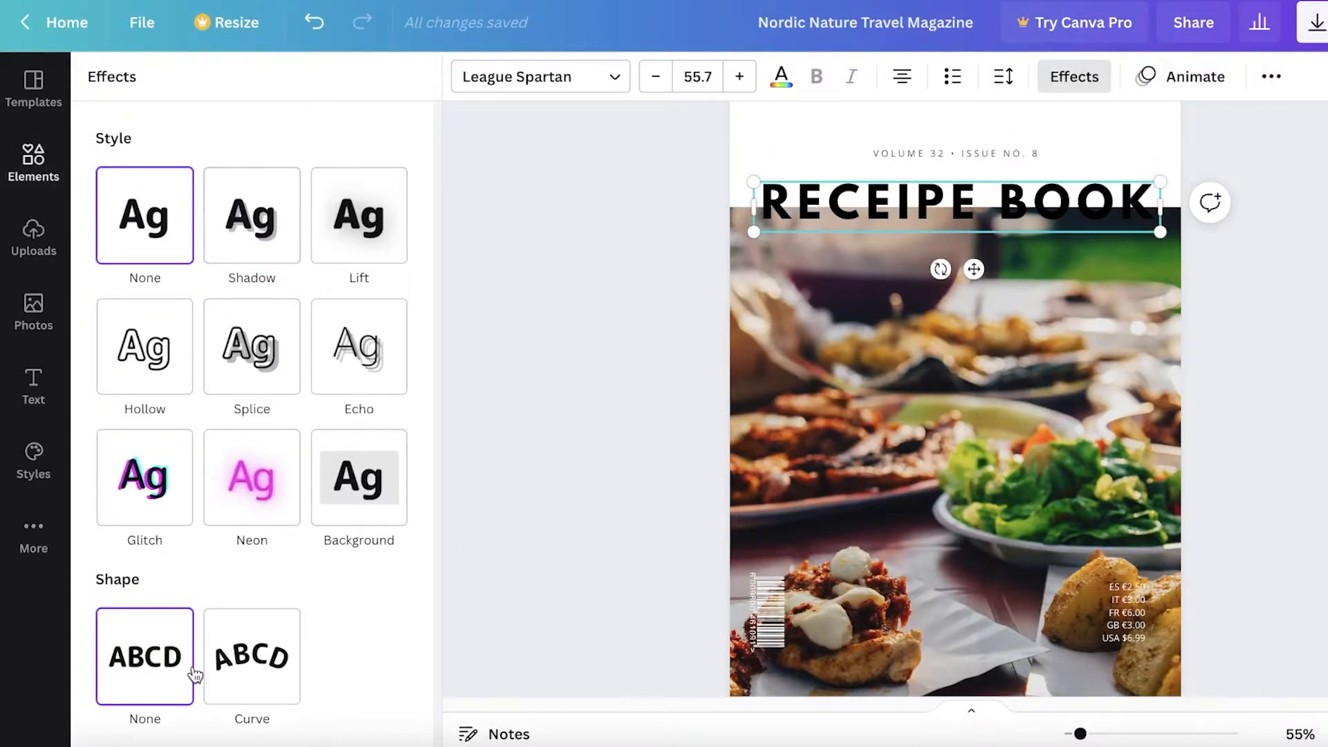
{"action": "left_click", "coordinate": [334, 259]}
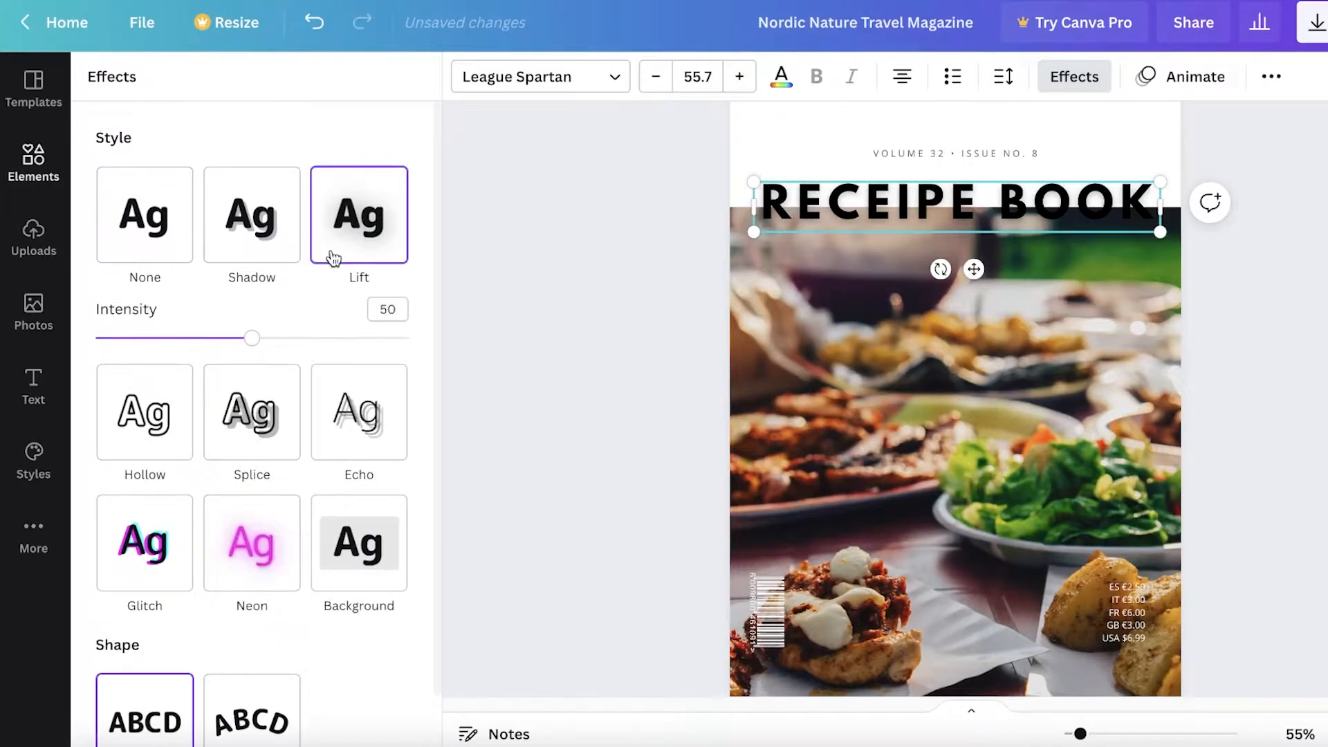
{"action": "left_click", "coordinate": [105, 228]}
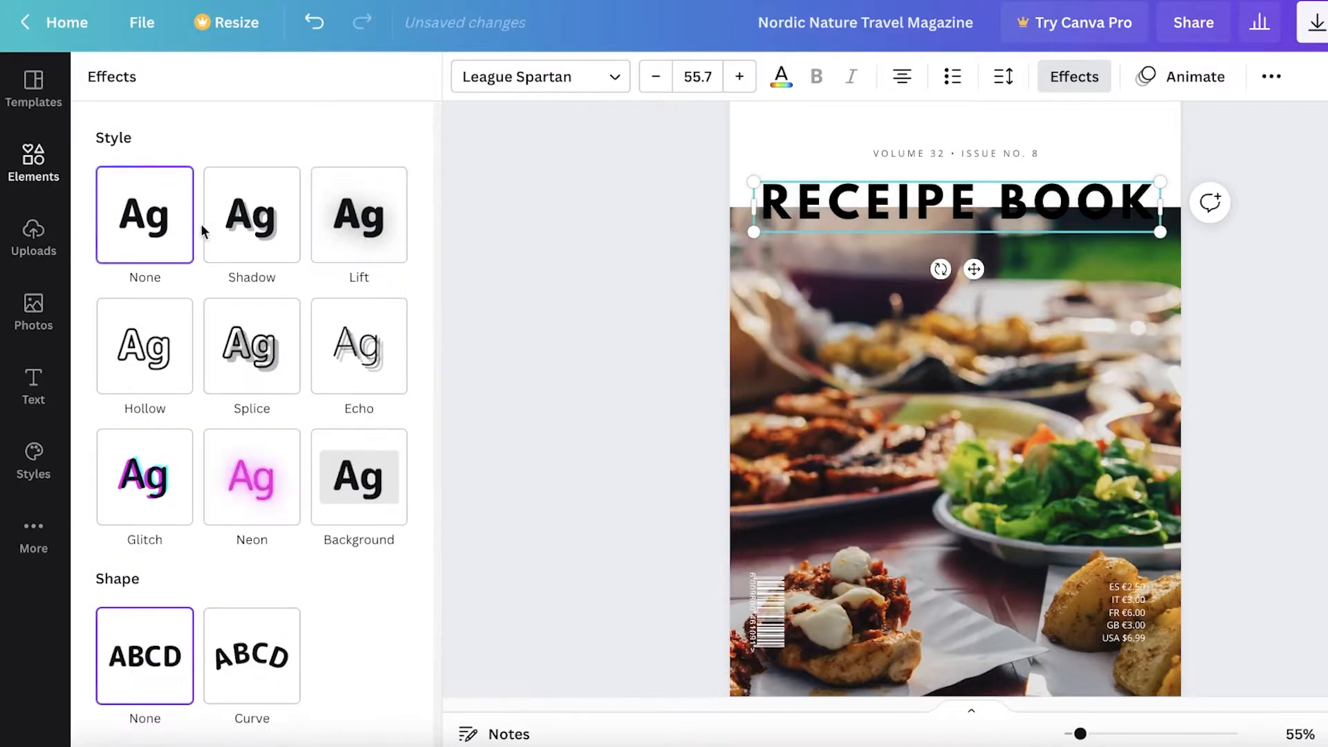
{"action": "left_click", "coordinate": [113, 367]}
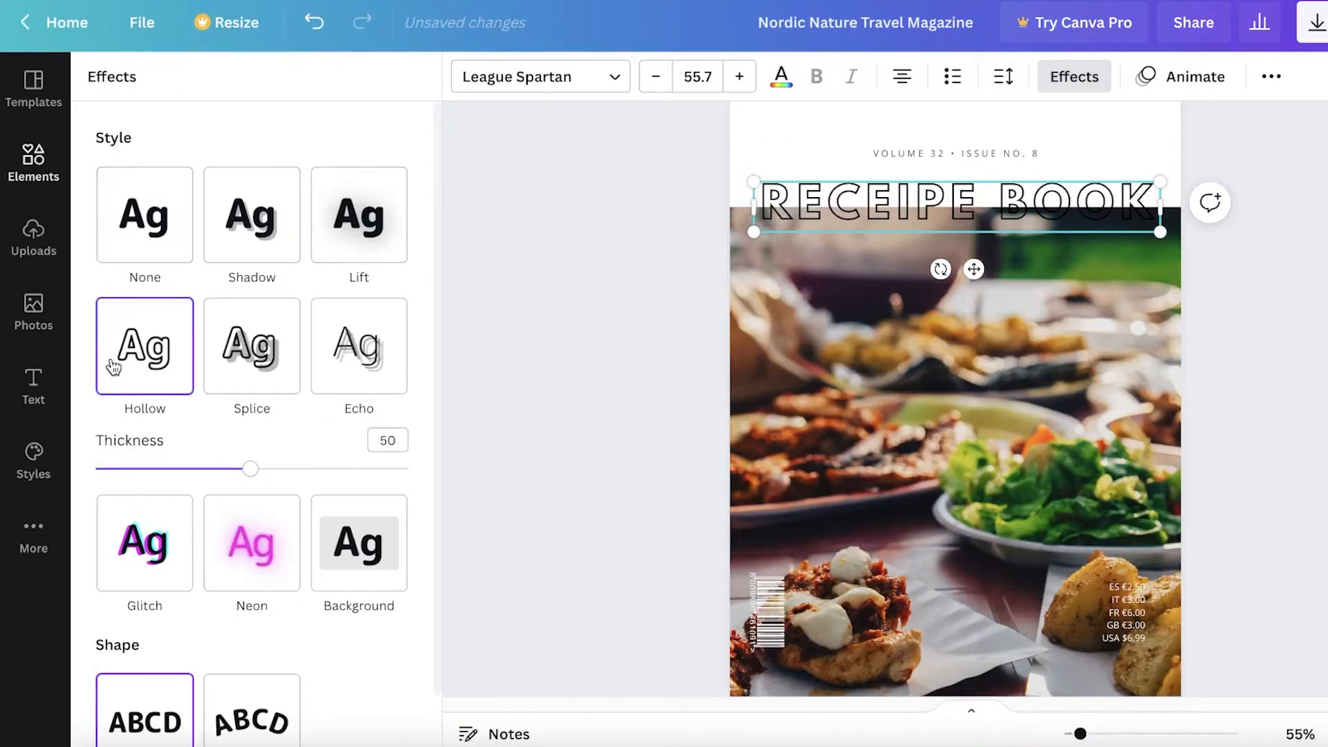
{"action": "mouse_move", "coordinate": [370, 480]}
{"action": "left_mouse_down"}
{"action": "mouse_move", "coordinate": [404, 474]}
{"action": "mouse_move", "coordinate": [350, 478]}
{"action": "left_mouse_up"}
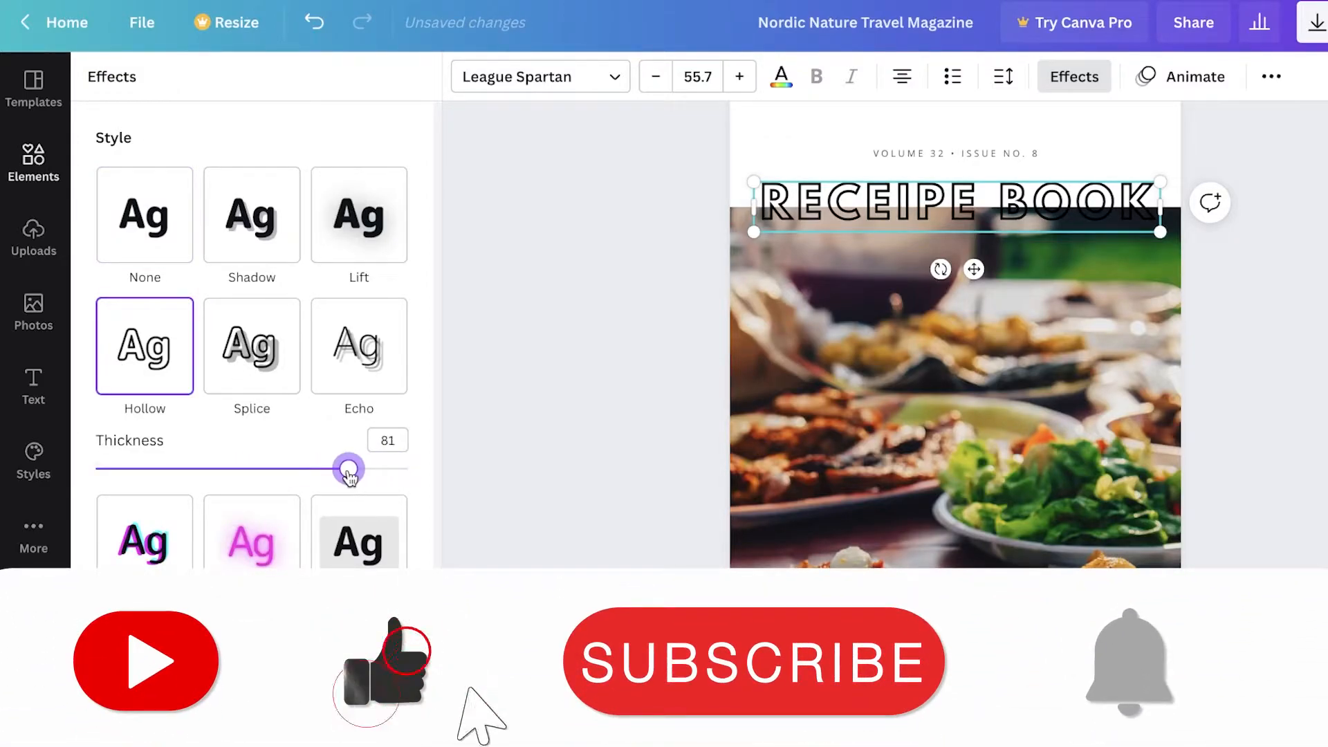
{"action": "left_click", "coordinate": [503, 449]}
{"action": "left_click", "coordinate": [607, 401]}
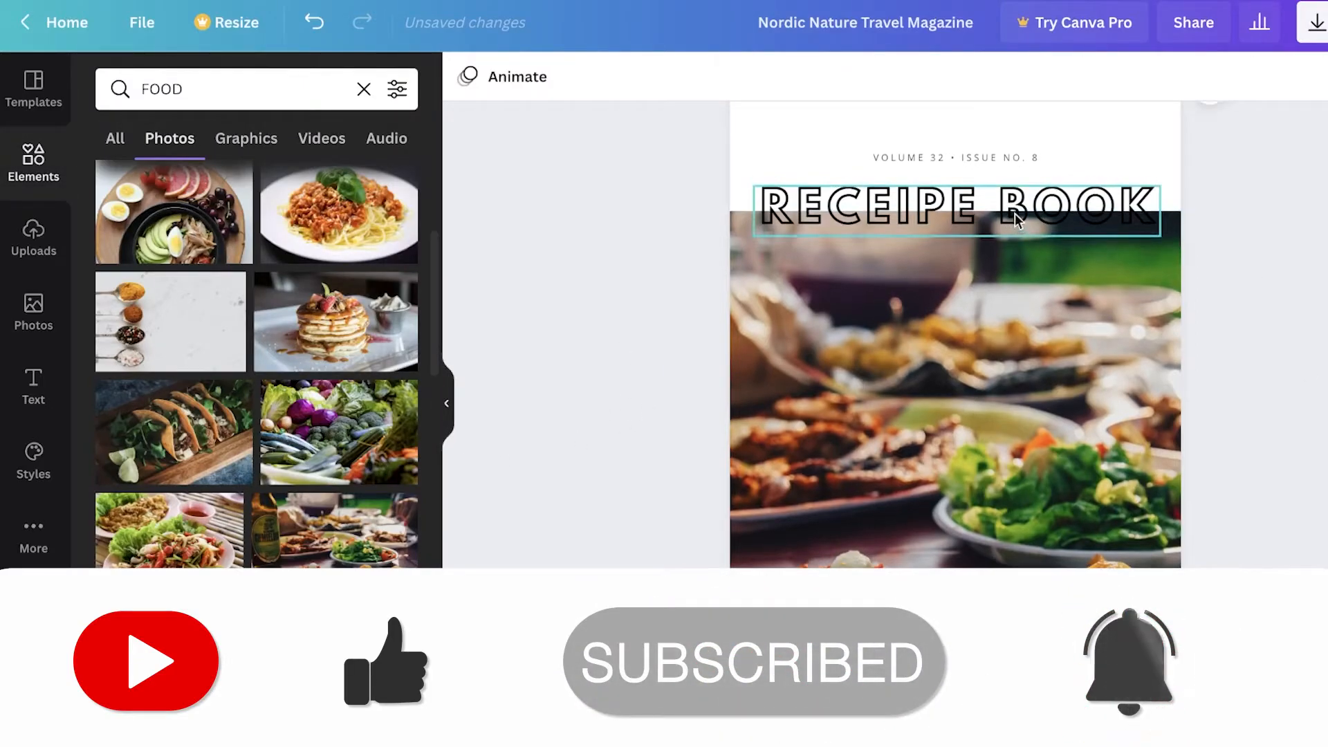
{"action": "left_click", "coordinate": [946, 158]}
{"action": "scroll", "coordinate": [806, 339], "scroll_direction": "up", "scroll_amount": 3}
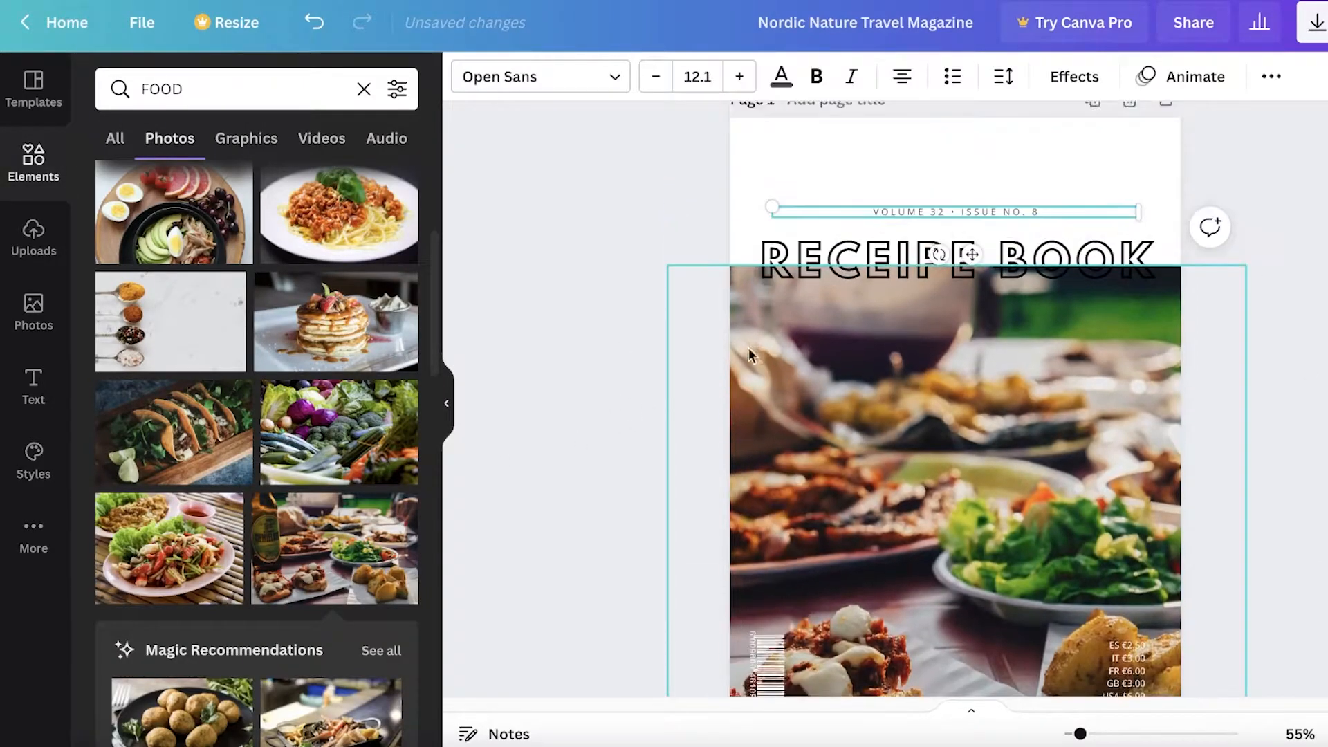
{"action": "double_click", "coordinate": [1029, 249]}
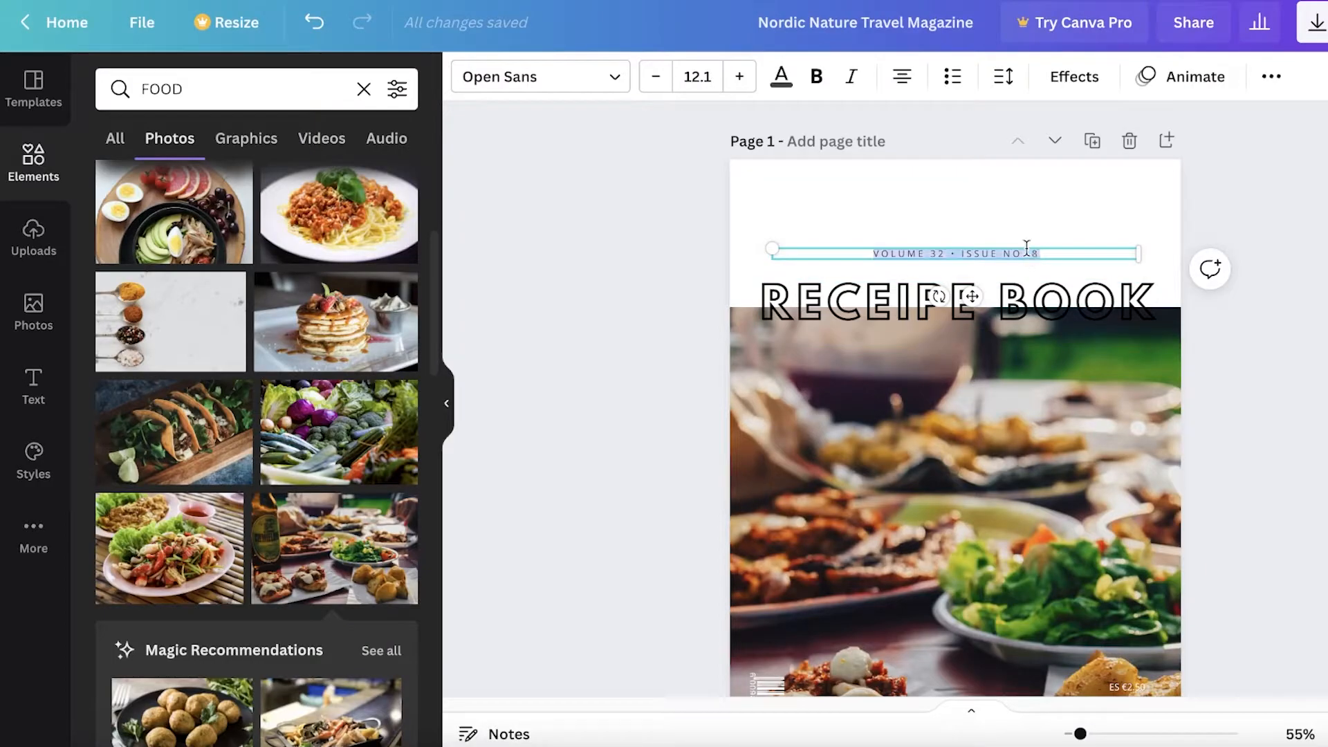
{"action": "type", "text": "BY JAN"}
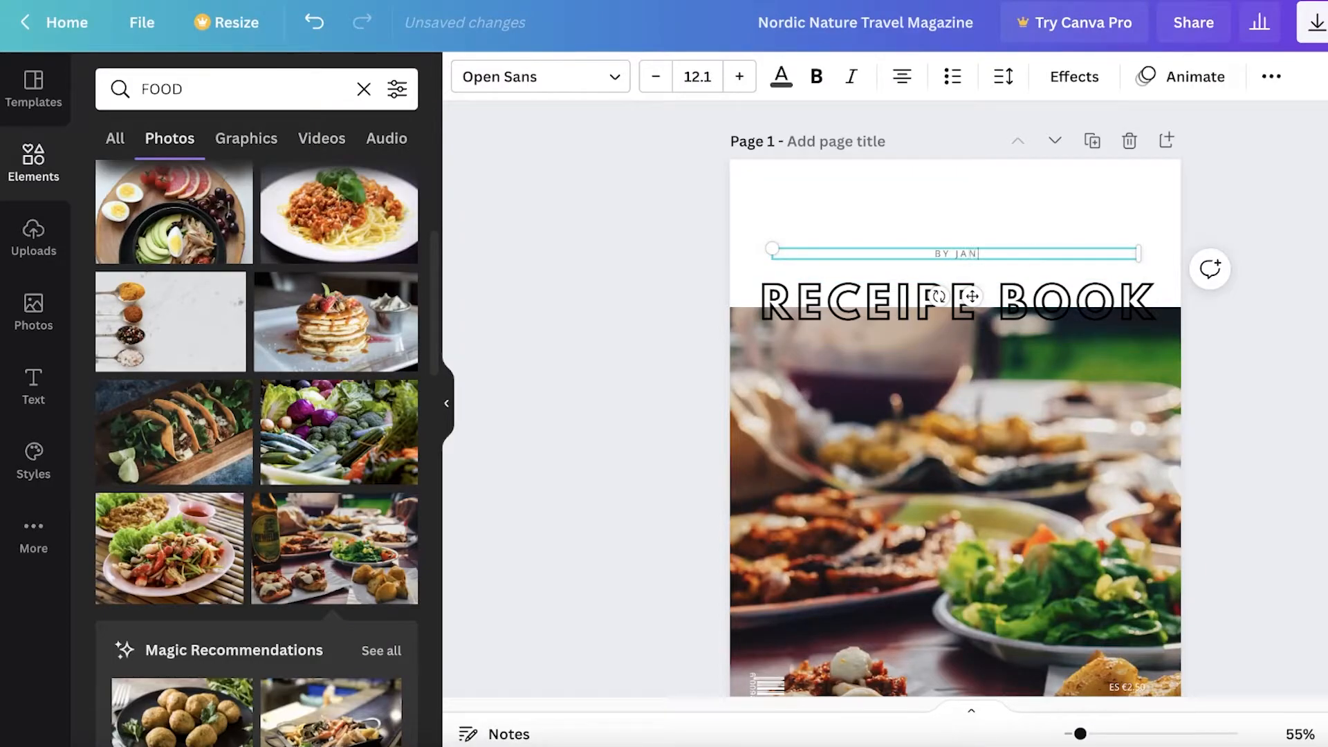
{"action": "scroll", "coordinate": [1068, 415], "scroll_direction": "down", "scroll_amount": 4}
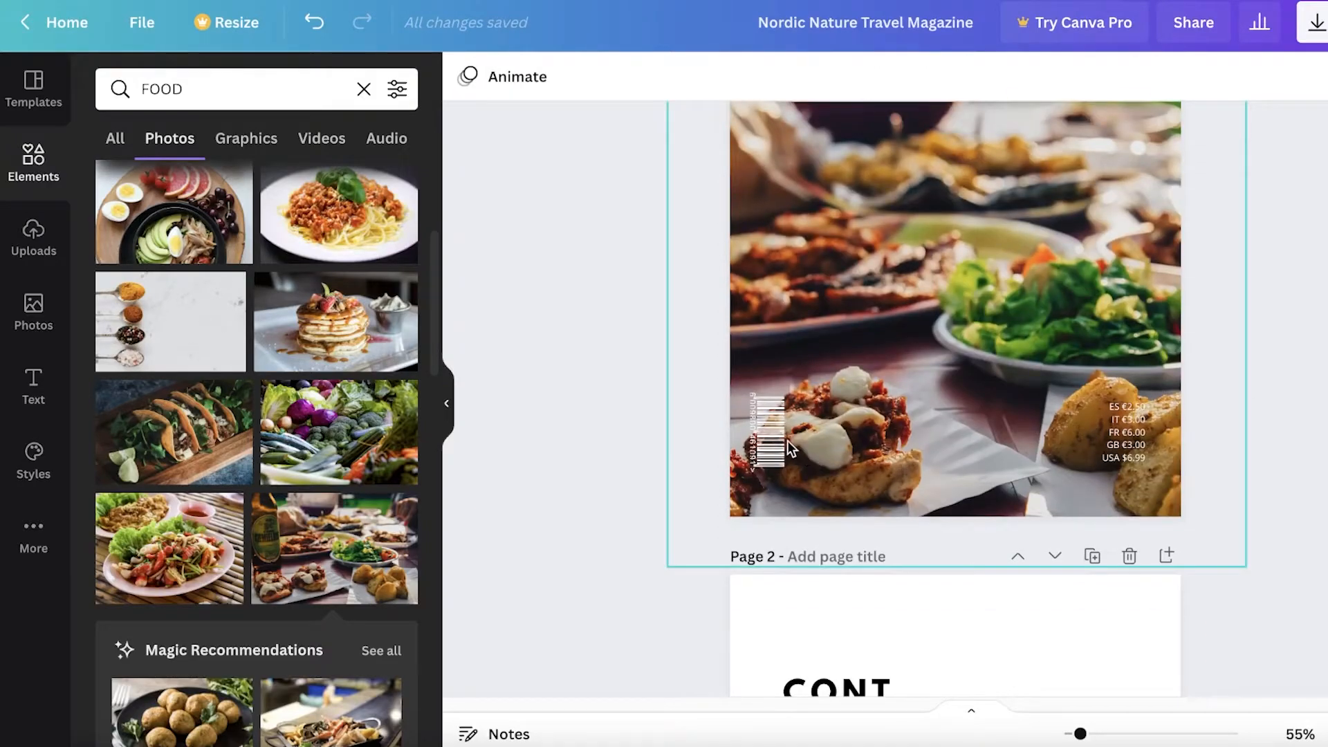
{"action": "left_click", "coordinate": [772, 434]}
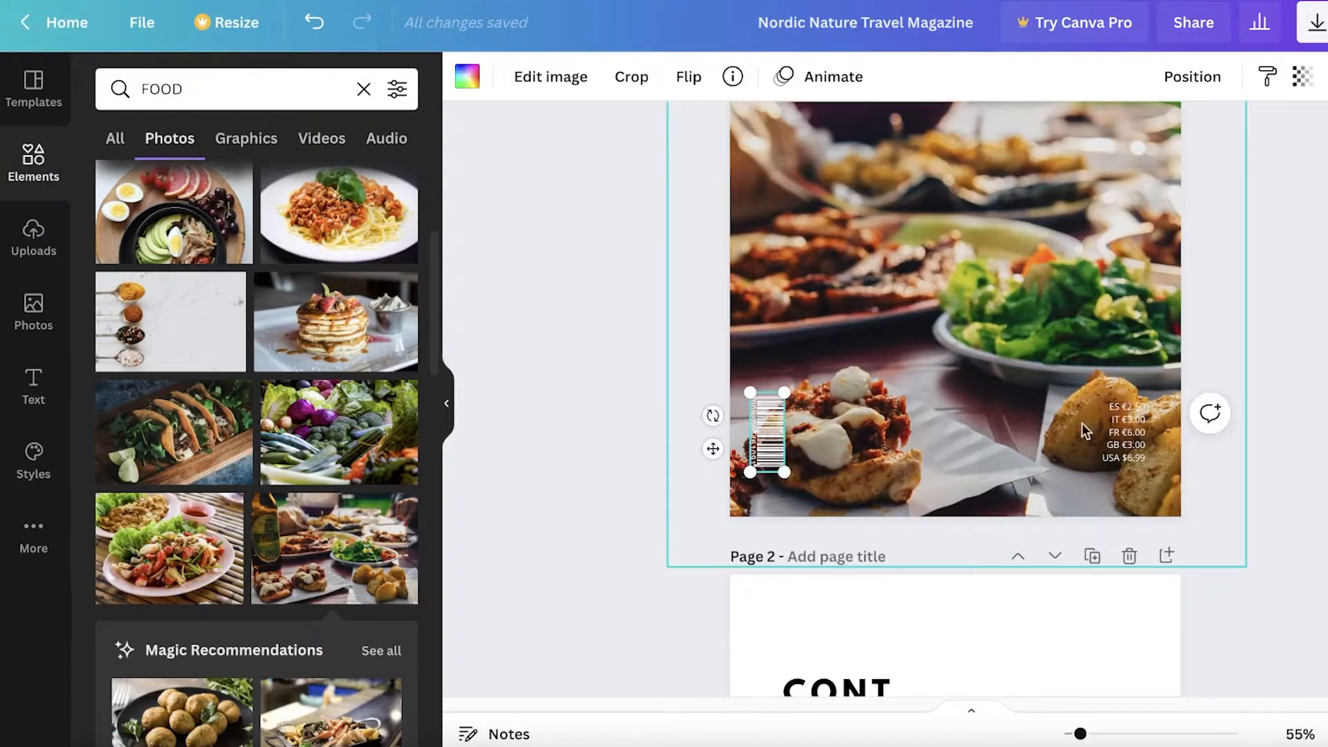
{"action": "left_click", "coordinate": [1124, 433]}
{"action": "left_click", "coordinate": [1273, 425]}
{"action": "scroll", "coordinate": [1273, 425], "scroll_direction": "down", "scroll_amount": 3}
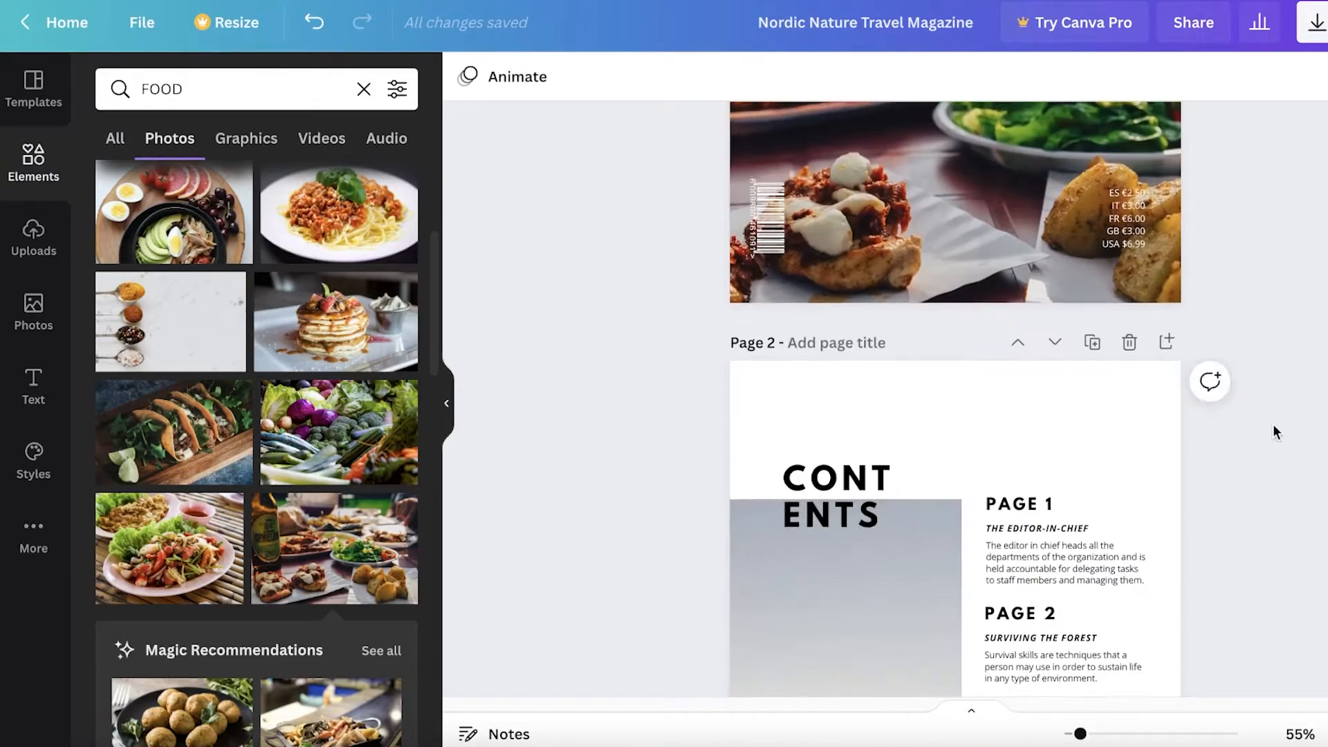
{"action": "scroll", "coordinate": [1296, 352], "scroll_direction": "up", "scroll_amount": 4}
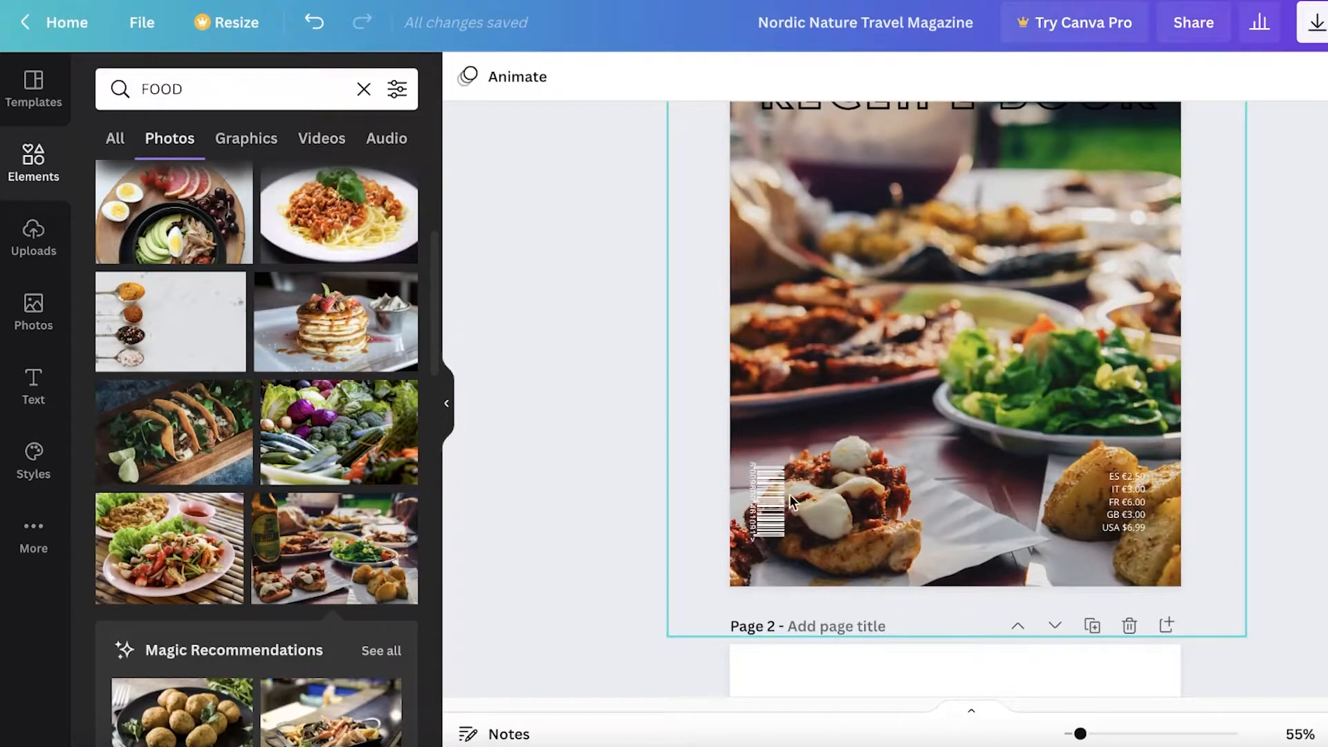
{"action": "scroll", "coordinate": [1245, 454], "scroll_direction": "up", "scroll_amount": 3}
{"action": "scroll", "coordinate": [865, 335], "scroll_direction": "down", "scroll_amount": 1}
{"action": "scroll", "coordinate": [706, 320], "scroll_direction": "up", "scroll_amount": 1}
{"action": "scroll", "coordinate": [869, 460], "scroll_direction": "down", "scroll_amount": 4}
{"action": "scroll", "coordinate": [901, 372], "scroll_direction": "up", "scroll_amount": 1}
{"action": "scroll", "coordinate": [1143, 424], "scroll_direction": "up", "scroll_amount": 2}
{"action": "scroll", "coordinate": [1148, 554], "scroll_direction": "down", "scroll_amount": 2}
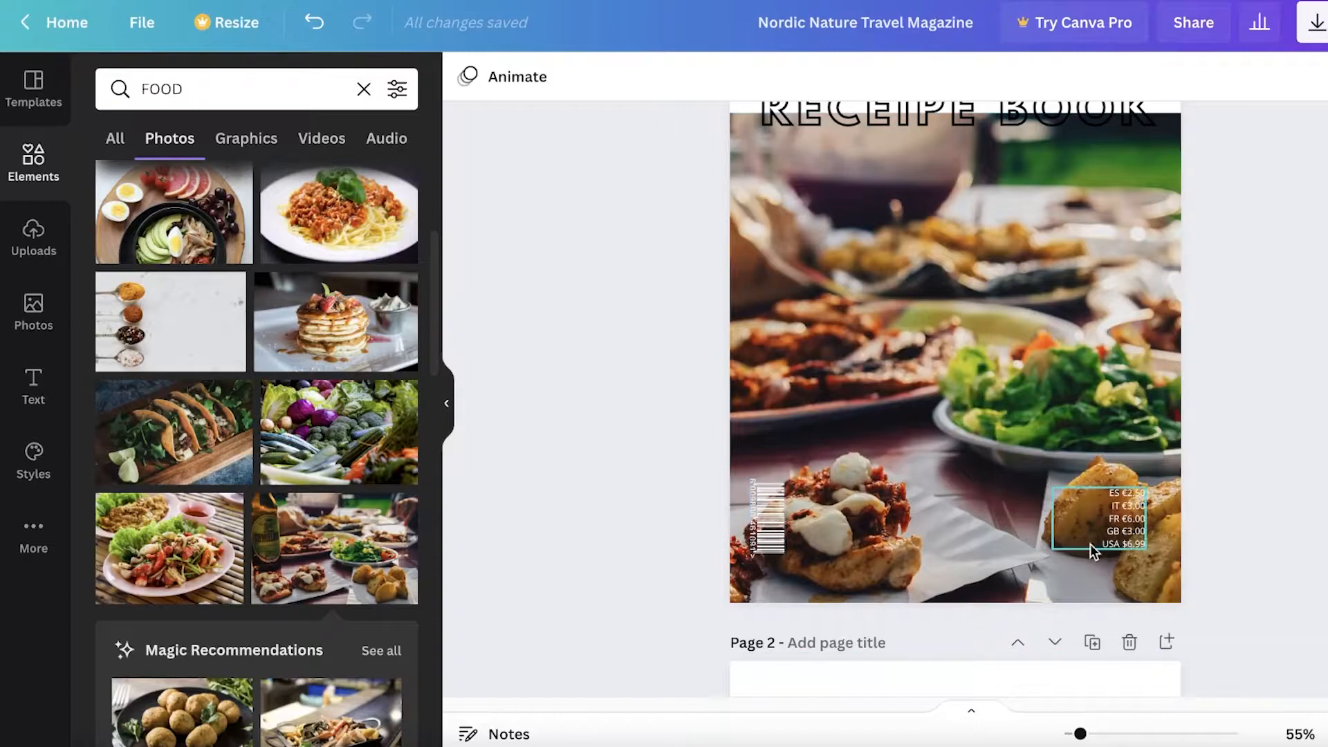
{"action": "scroll", "coordinate": [1024, 394], "scroll_direction": "up", "scroll_amount": 3}
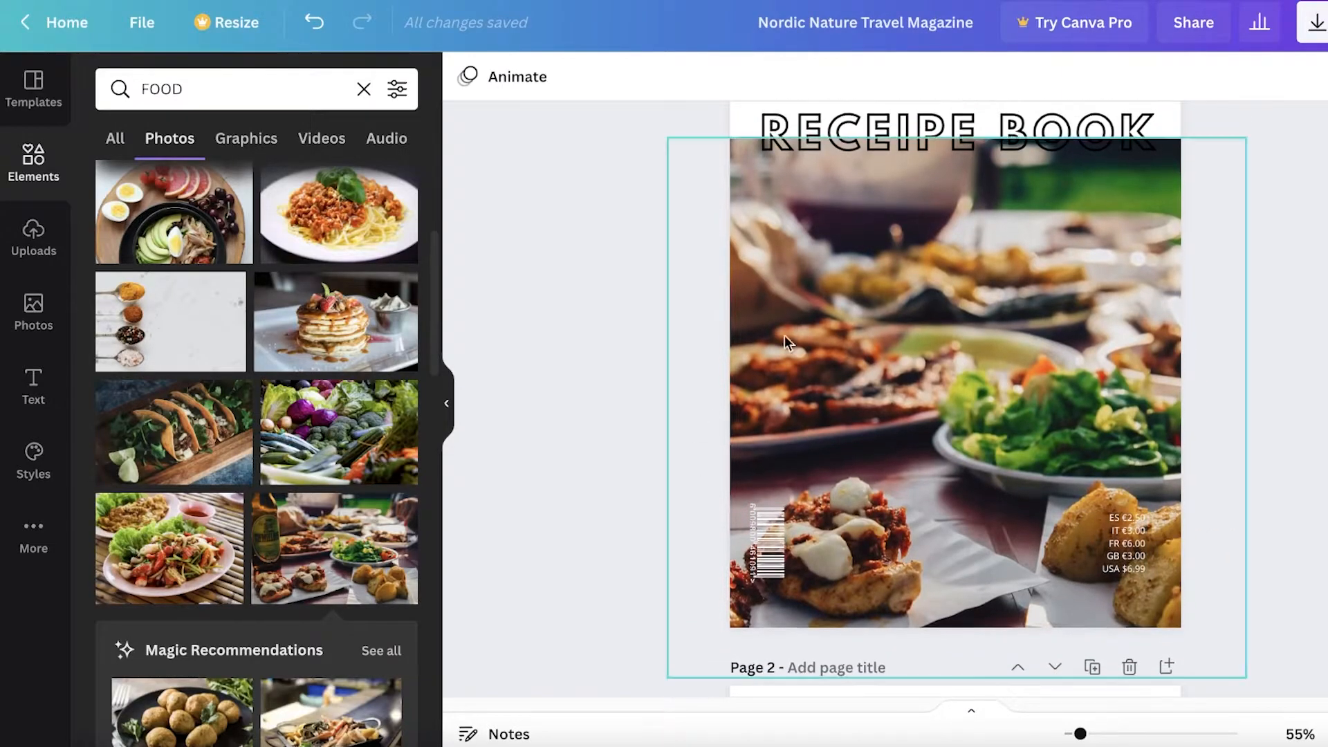
{"action": "scroll", "coordinate": [1205, 308], "scroll_direction": "down", "scroll_amount": 7}
{"action": "scroll", "coordinate": [1169, 356], "scroll_direction": "up", "scroll_amount": 7}
{"action": "scroll", "coordinate": [1002, 361], "scroll_direction": "down", "scroll_amount": 10}
{"action": "scroll", "coordinate": [1060, 366], "scroll_direction": "up", "scroll_amount": 4}
{"action": "scroll", "coordinate": [969, 321], "scroll_direction": "down", "scroll_amount": 7}
{"action": "scroll", "coordinate": [866, 342], "scroll_direction": "up", "scroll_amount": 3}
{"action": "scroll", "coordinate": [902, 350], "scroll_direction": "up", "scroll_amount": 1}
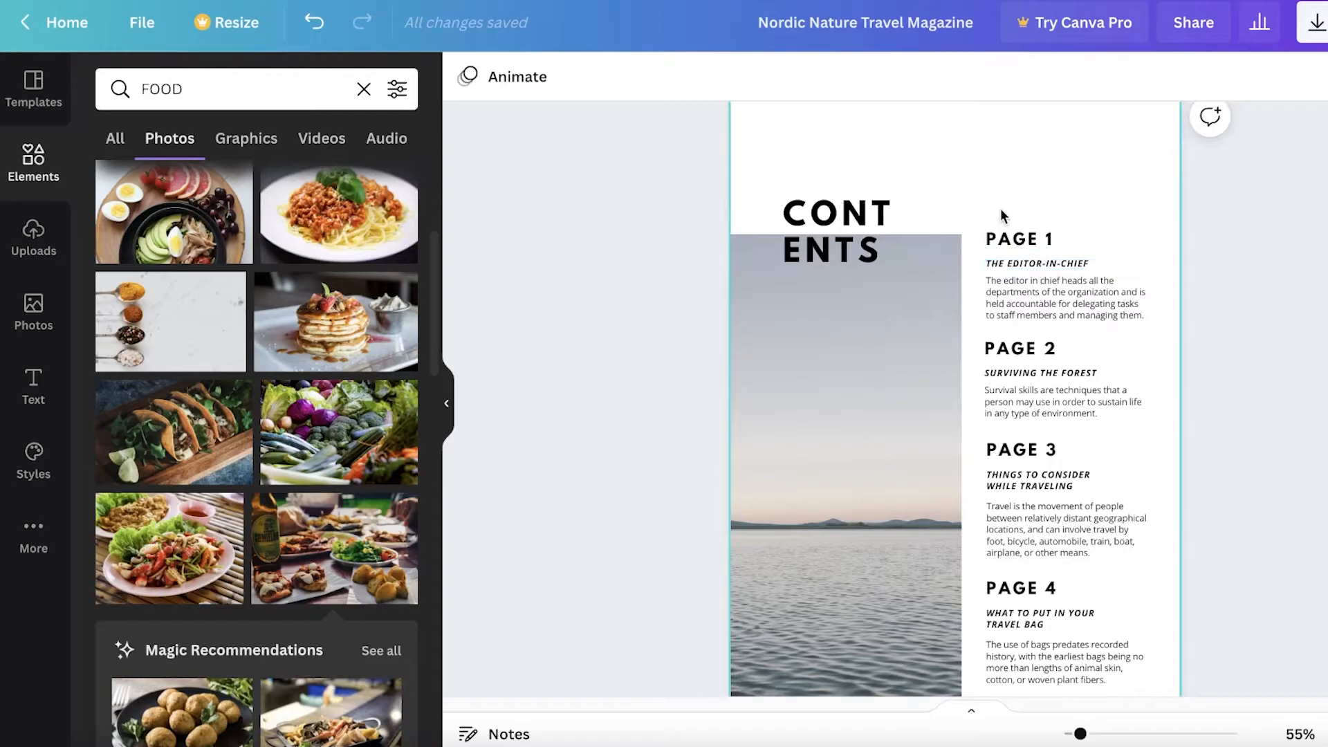
Retype the four PAGE headings as CHAPTER 1, CHAPTER 2, CAPTER 3 and CHAPTER 4
{"action": "scroll", "coordinate": [985, 271], "scroll_direction": "down", "scroll_amount": 1}
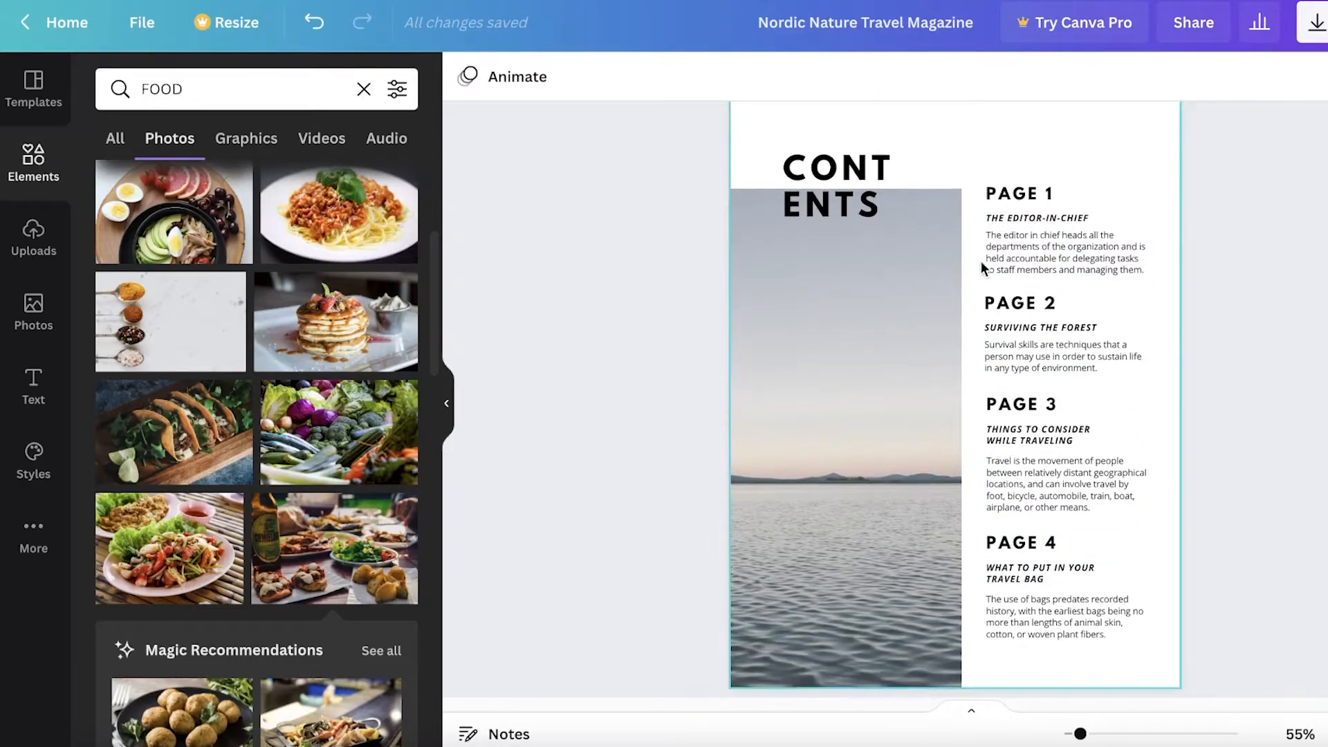
{"action": "double_click", "coordinate": [1041, 188]}
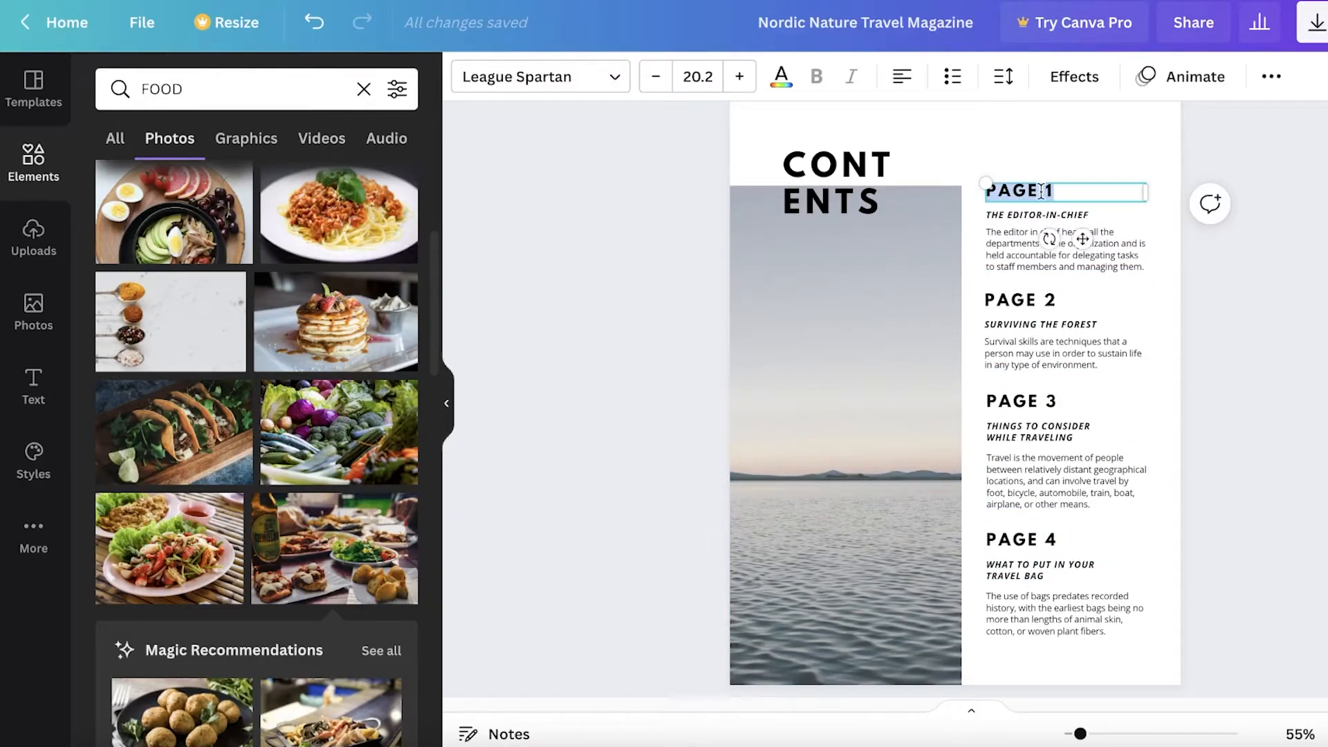
{"action": "type", "text": "CHAPTER"}
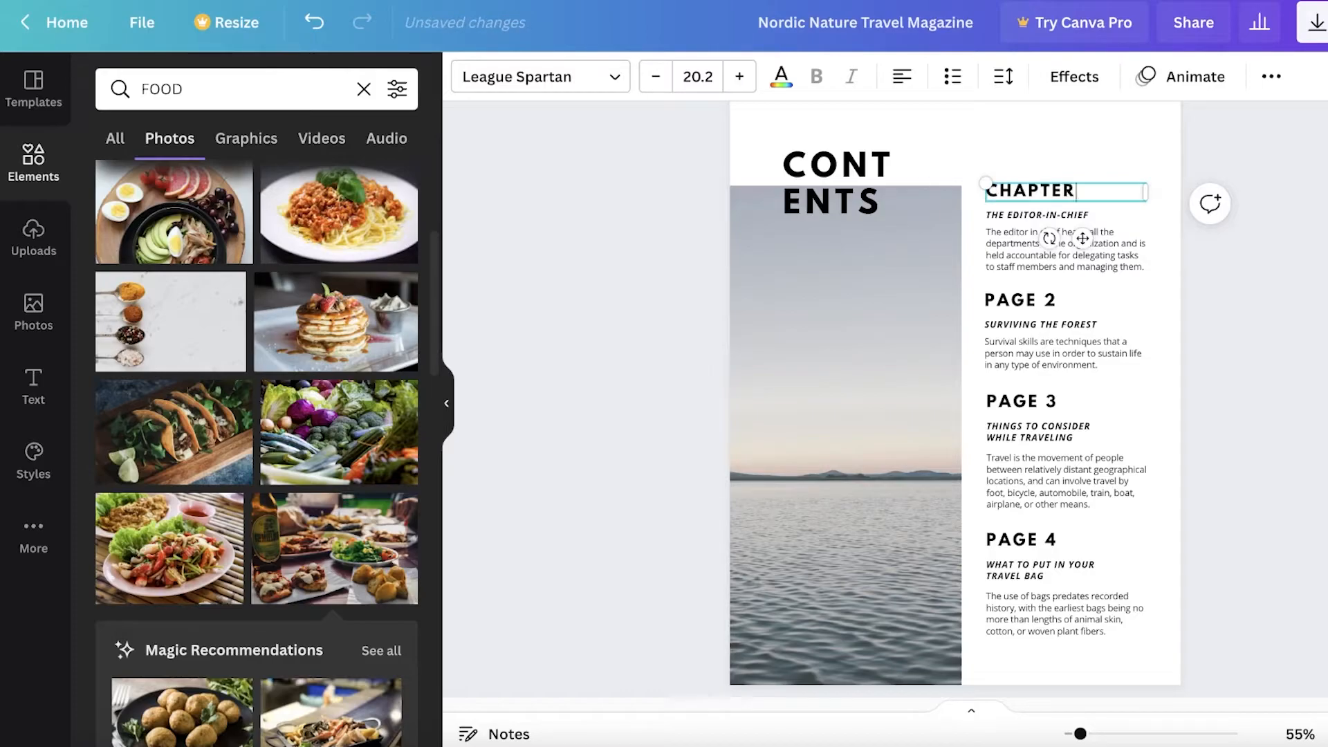
{"action": "double_click", "coordinate": [1033, 303]}
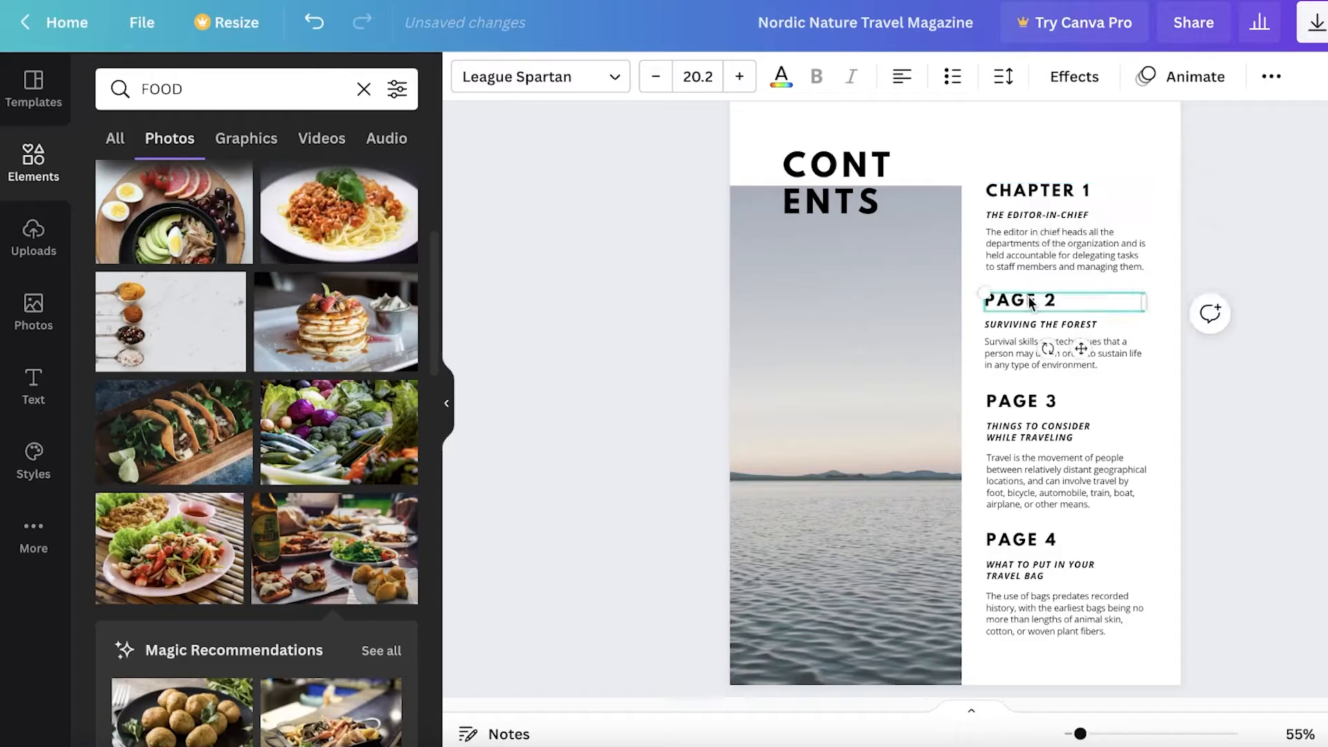
{"action": "type", "text": "CHAPTER 2"}
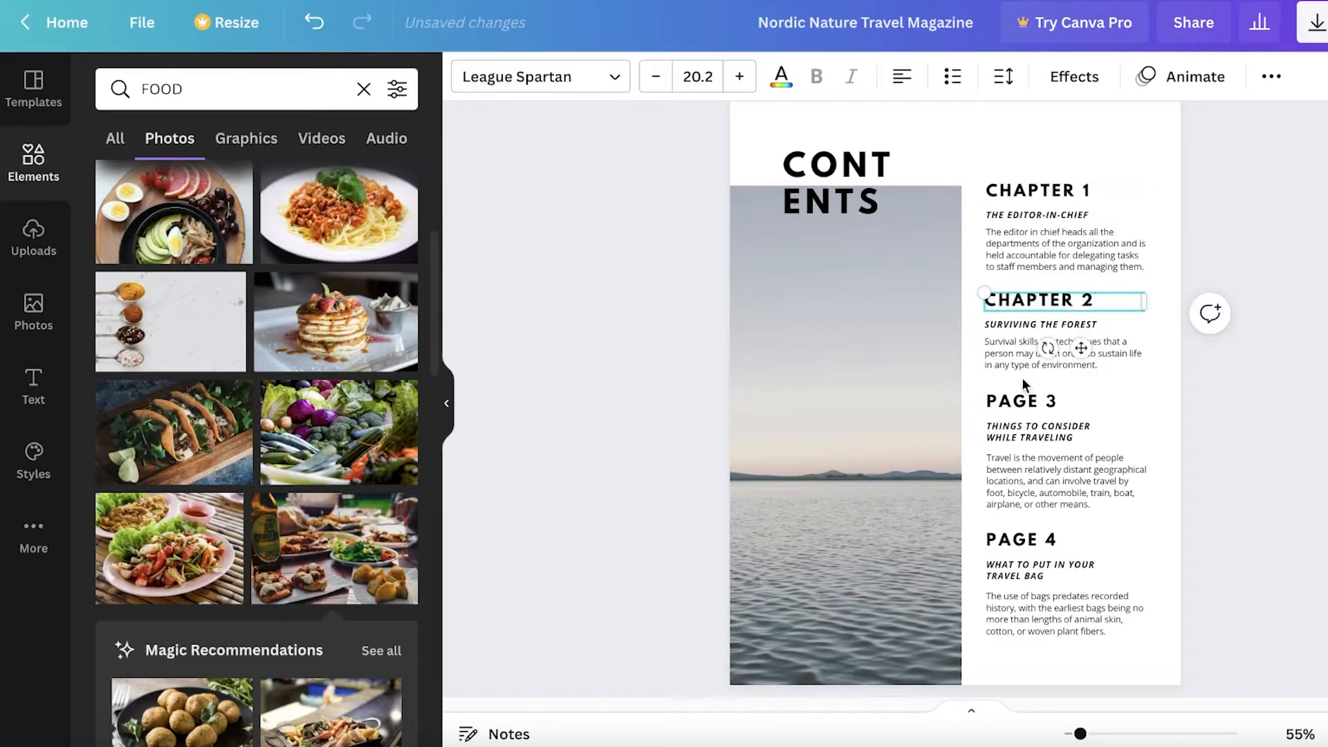
{"action": "double_click", "coordinate": [1021, 401]}
{"action": "type", "text": "CAPT"}
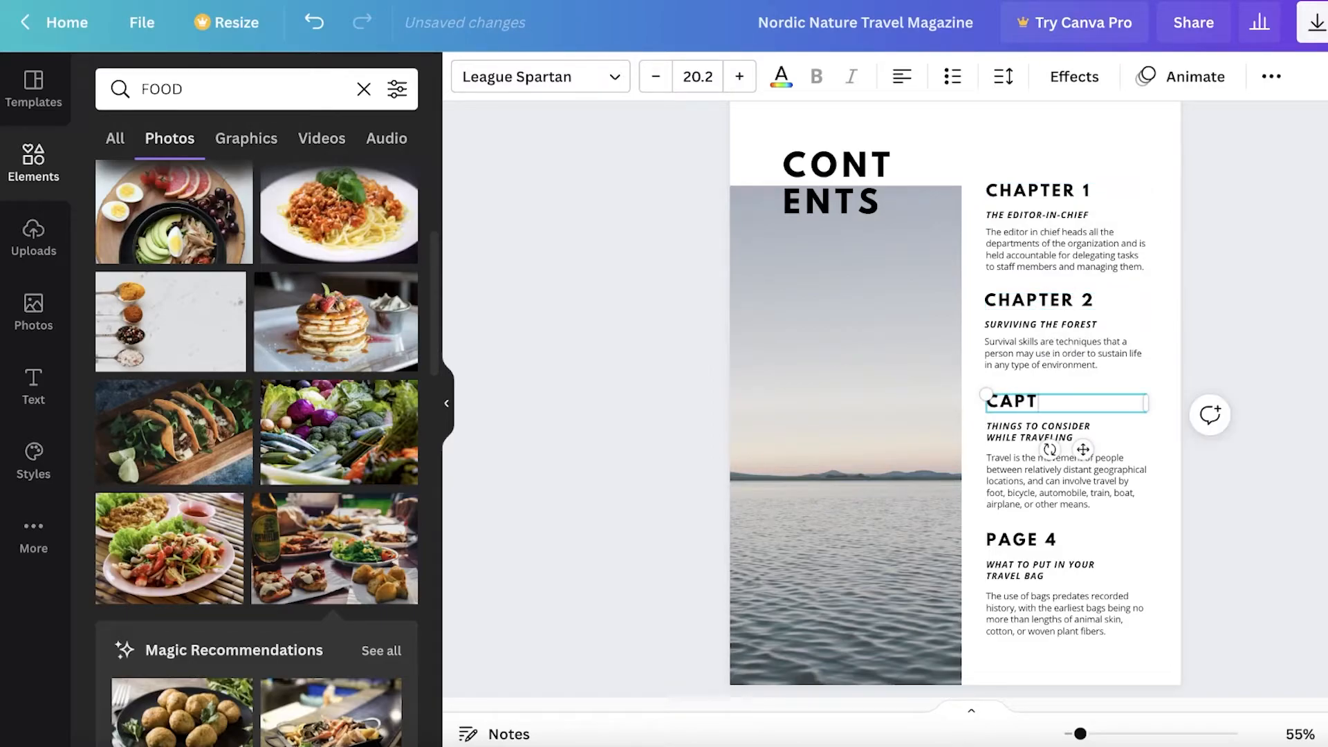
{"action": "type", "text": "ER 3"}
{"action": "double_click", "coordinate": [1017, 540]}
{"action": "type", "text": "CHAP"}
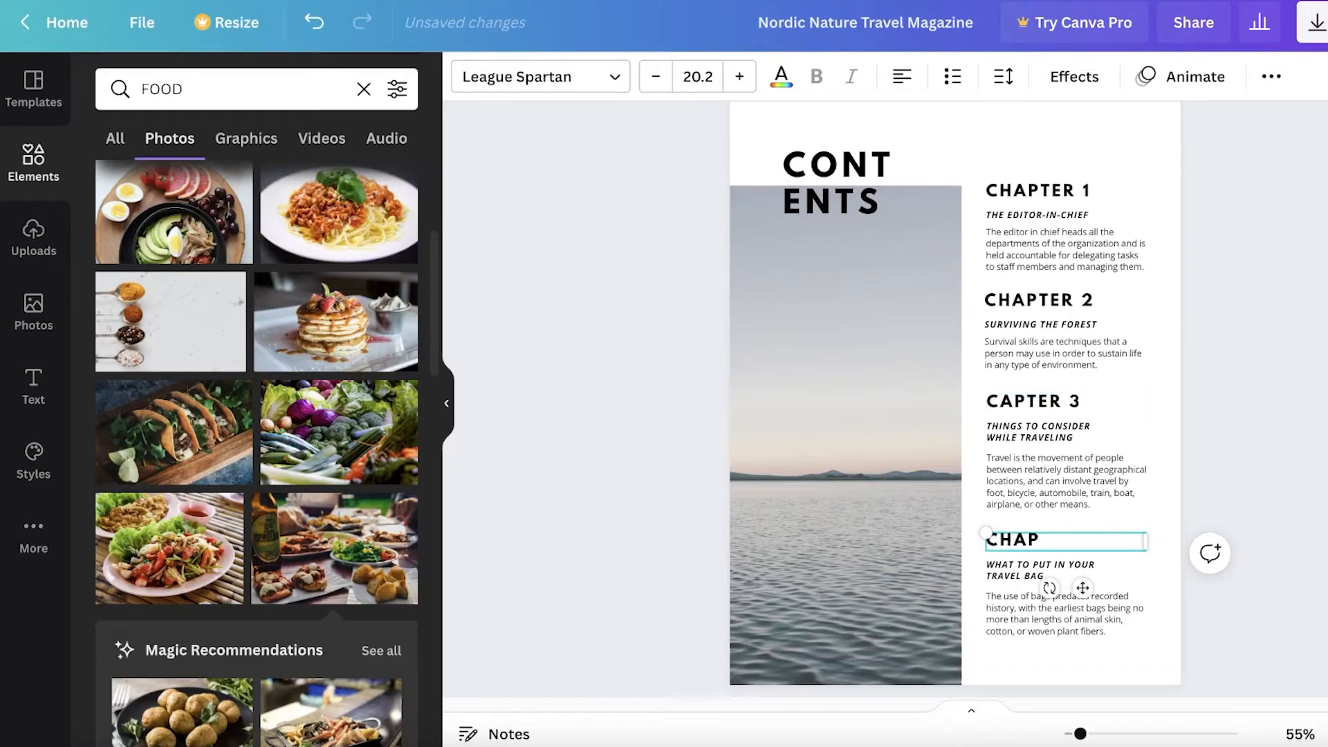
{"action": "type", "text": "TER 4"}
{"action": "key", "text": "Escape"}
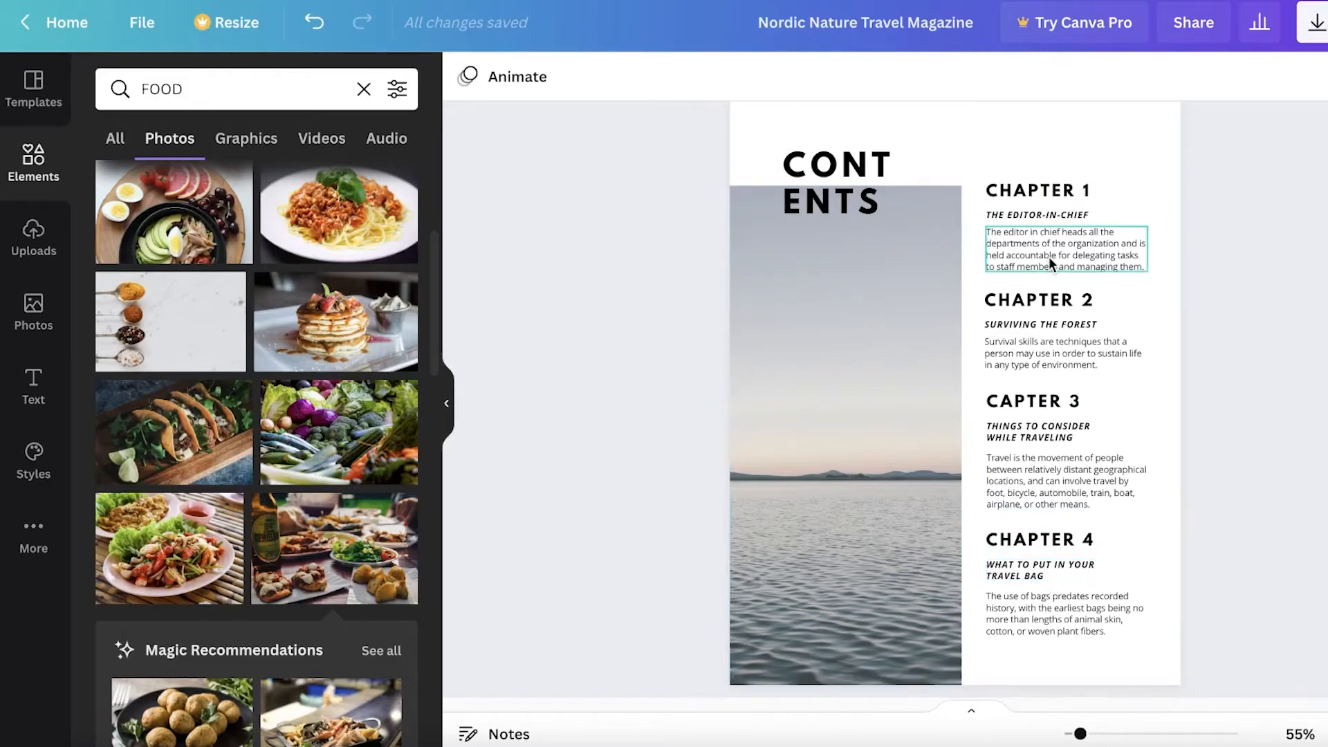
{"action": "left_click", "coordinate": [829, 205]}
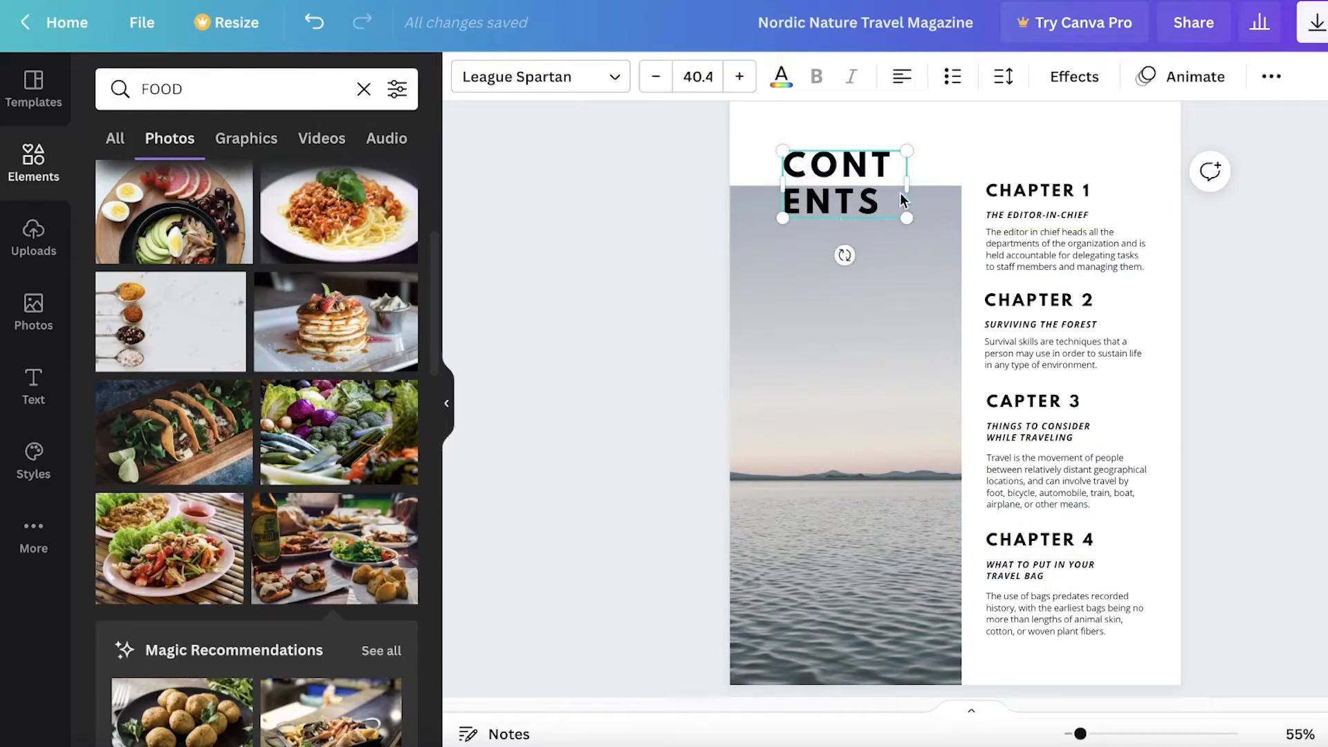
Delete the seascape photo from the contents page and shift its empty frame slightly up and right
{"action": "left_click", "coordinate": [890, 314]}
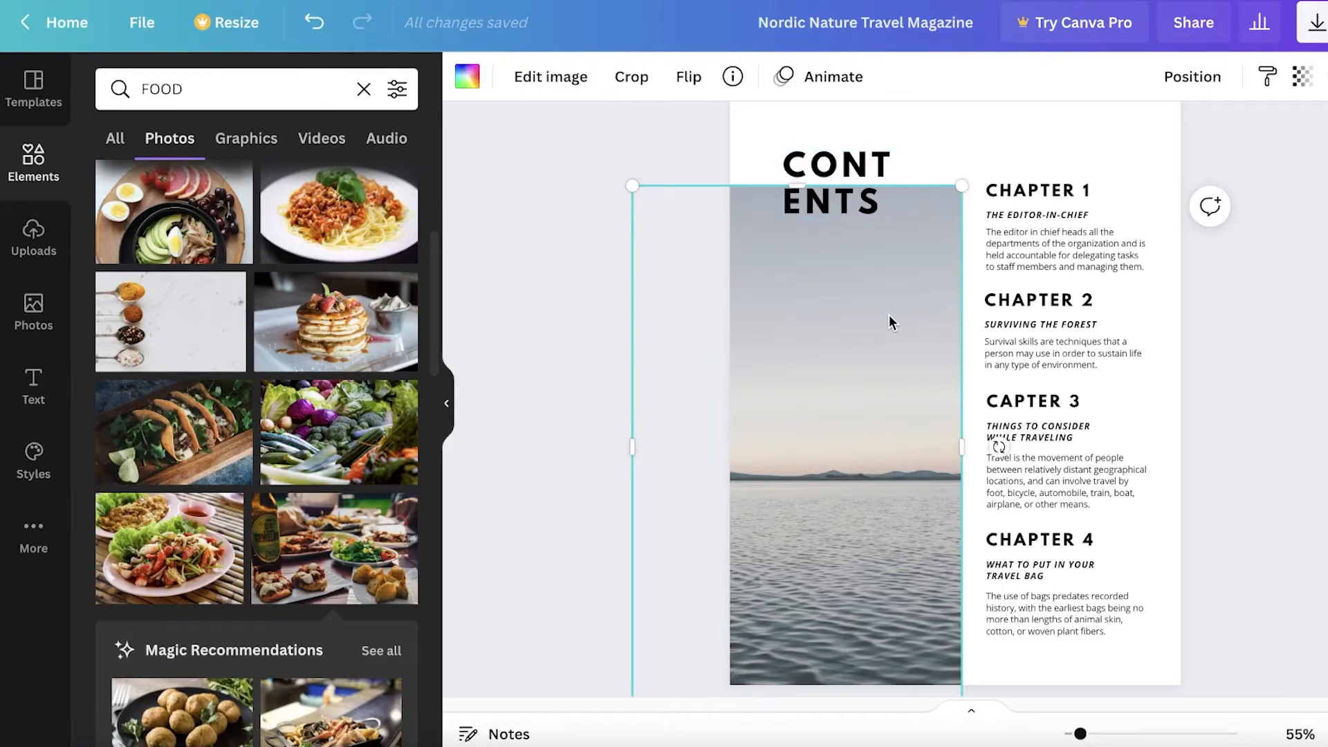
{"action": "key", "text": "Delete"}
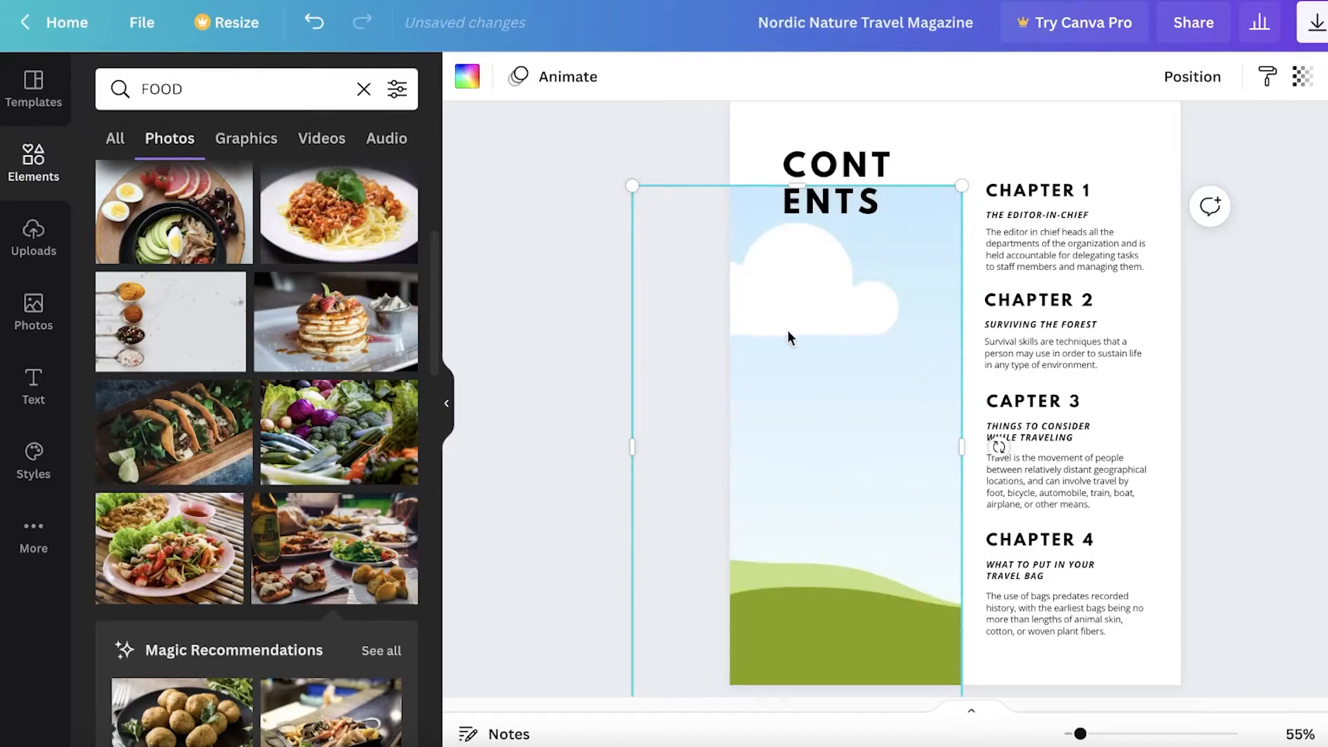
{"action": "scroll", "coordinate": [391, 374], "scroll_direction": "down", "scroll_amount": 8}
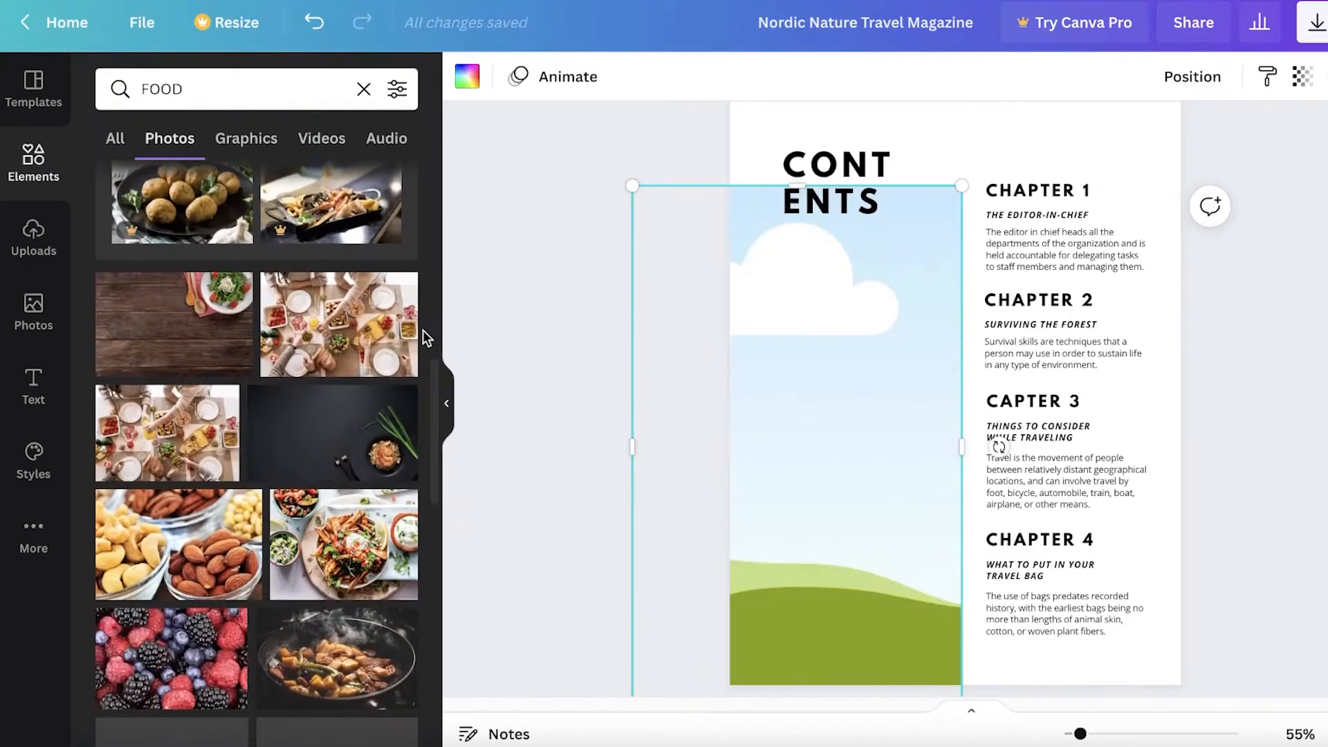
{"action": "scroll", "coordinate": [165, 480], "scroll_direction": "down", "scroll_amount": 5}
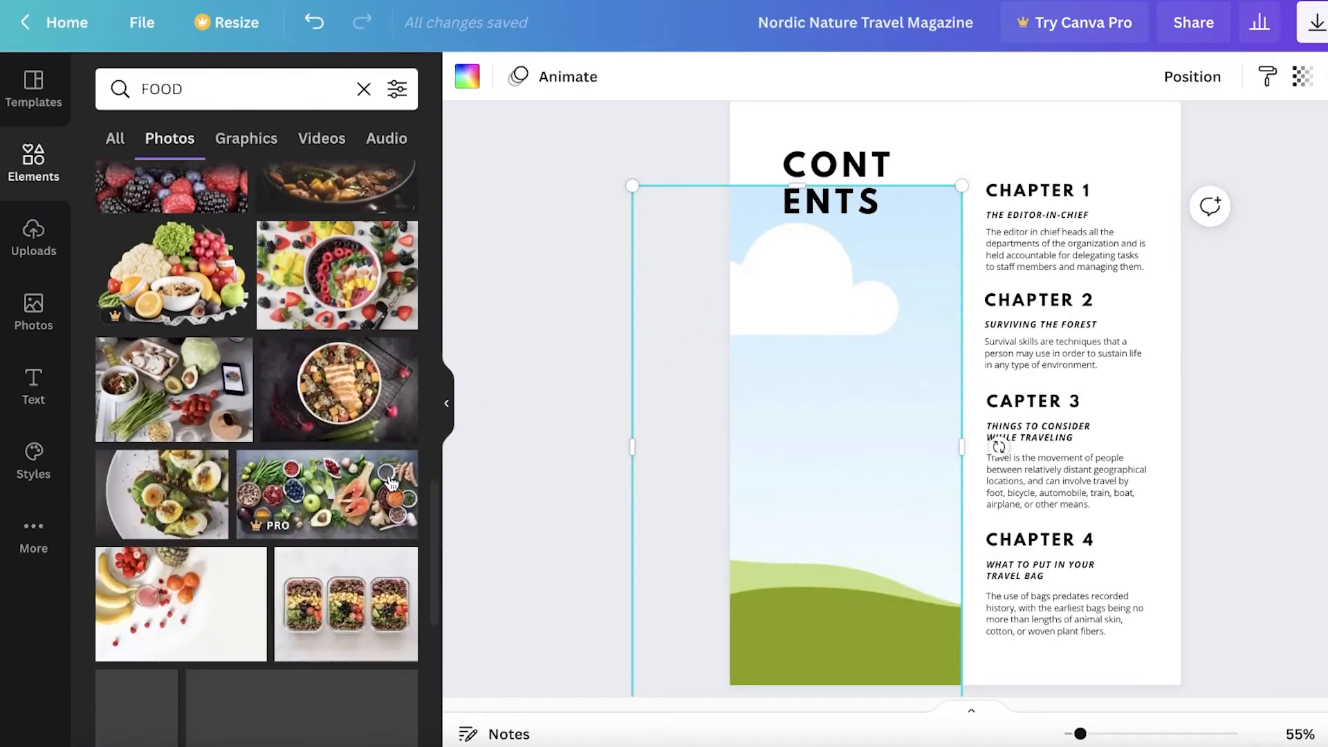
{"action": "scroll", "coordinate": [286, 500], "scroll_direction": "down", "scroll_amount": 2}
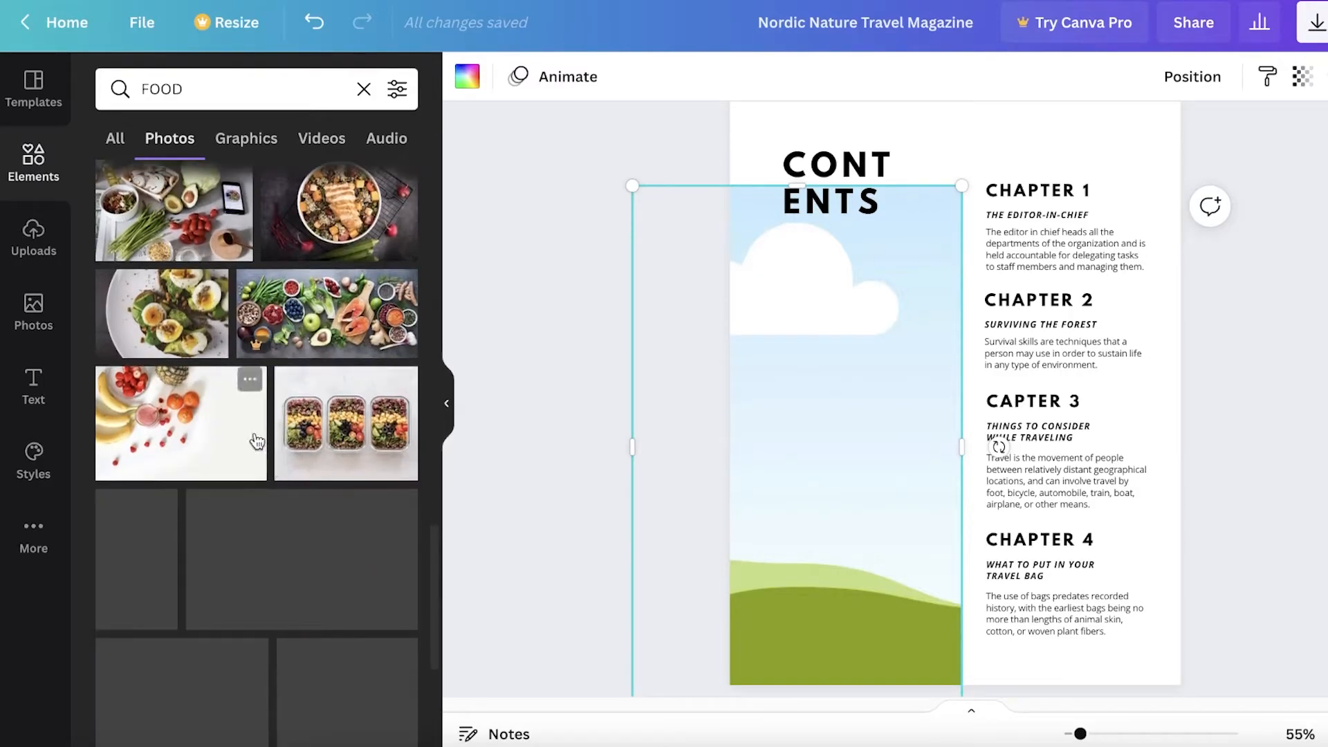
{"action": "scroll", "coordinate": [369, 448], "scroll_direction": "down", "scroll_amount": 4}
{"action": "scroll", "coordinate": [369, 449], "scroll_direction": "up", "scroll_amount": 3}
{"action": "scroll", "coordinate": [284, 445], "scroll_direction": "down", "scroll_amount": 3}
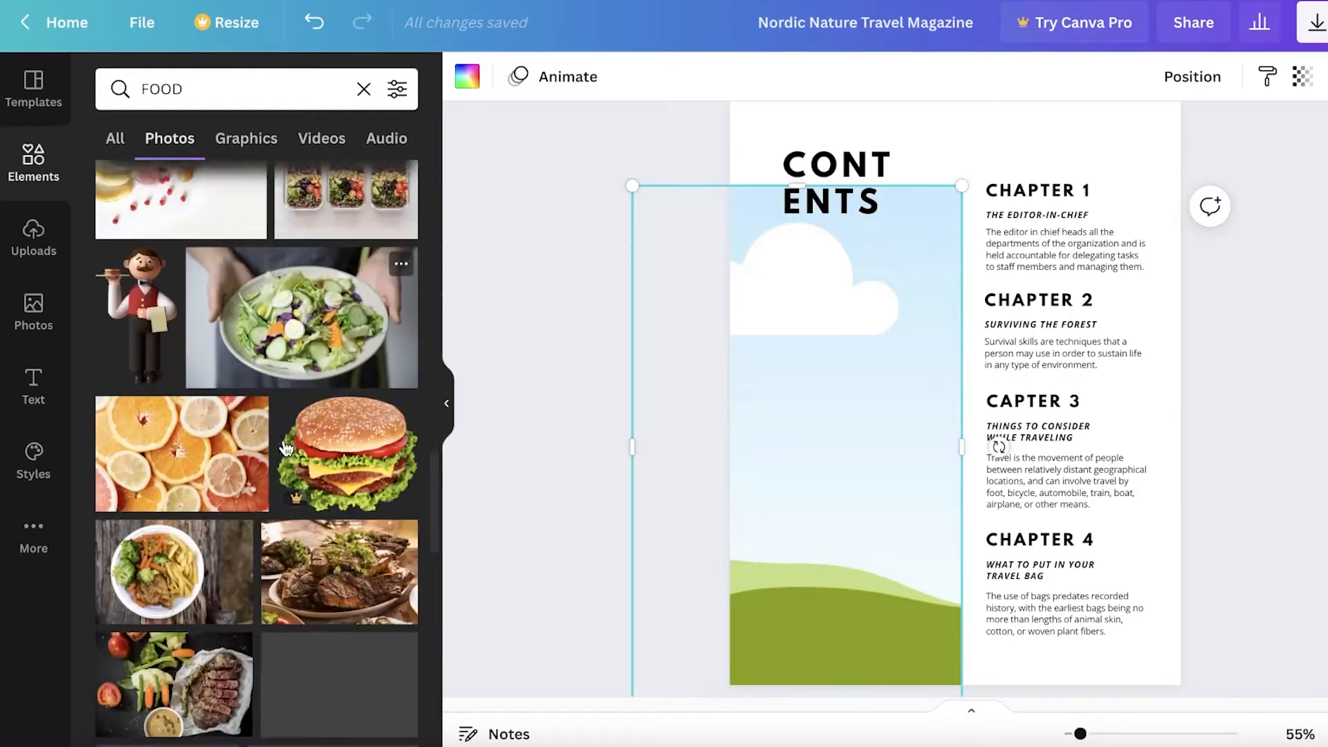
{"action": "scroll", "coordinate": [348, 553], "scroll_direction": "down", "scroll_amount": 5}
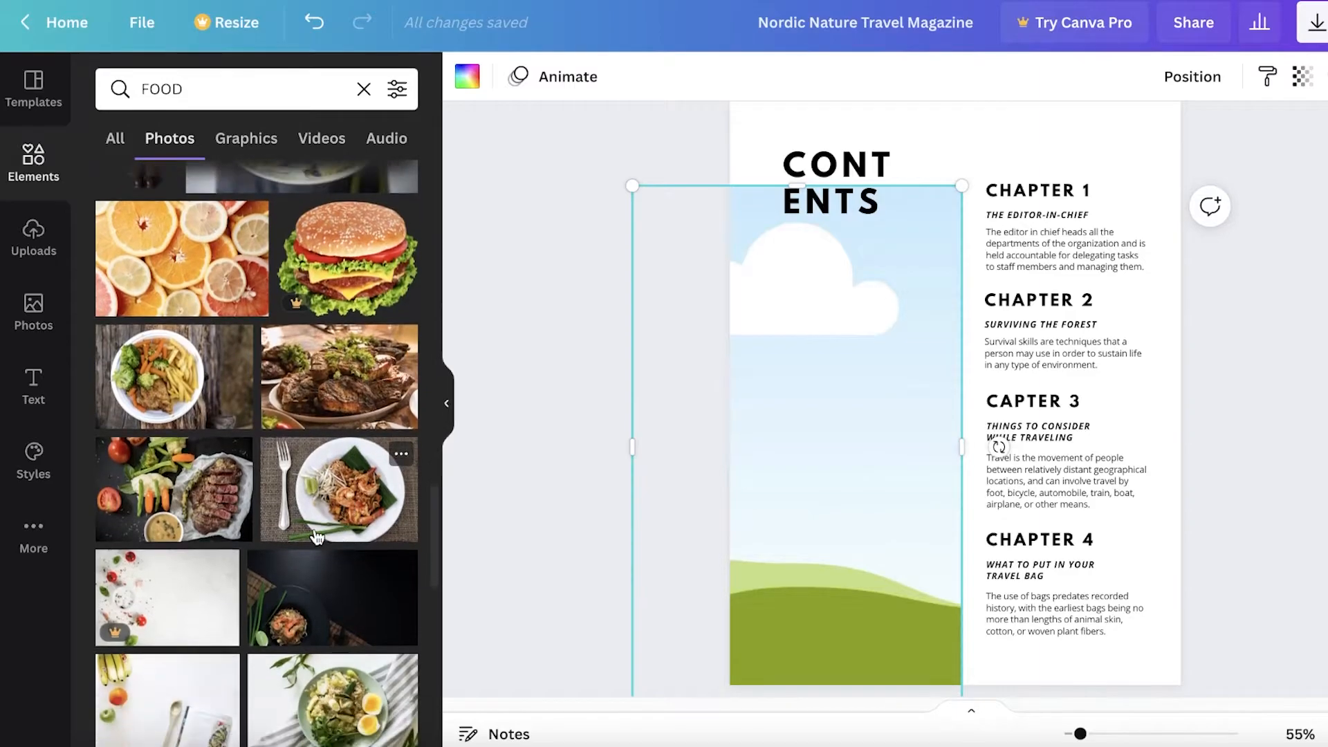
{"action": "scroll", "coordinate": [173, 498], "scroll_direction": "up", "scroll_amount": 3}
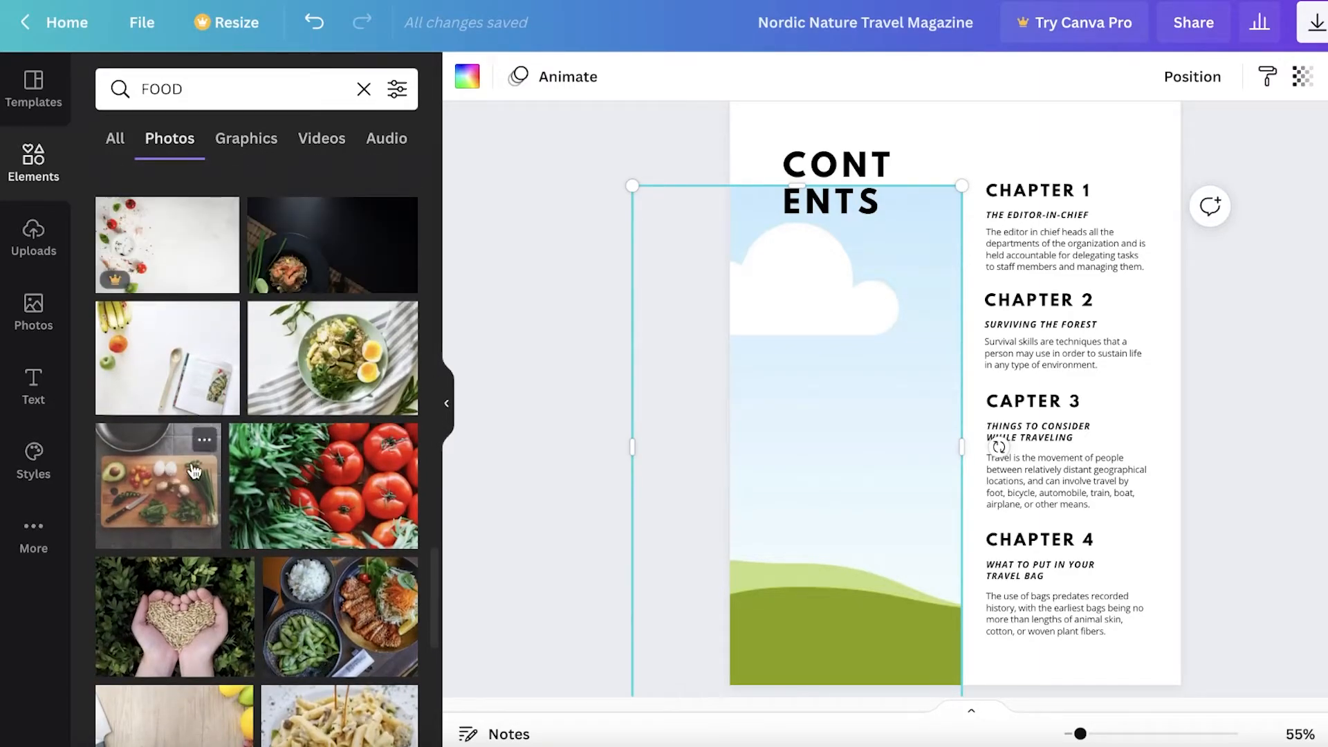
{"action": "left_click_drag", "start_coordinate": [155, 491], "coordinate": [627, 386]}
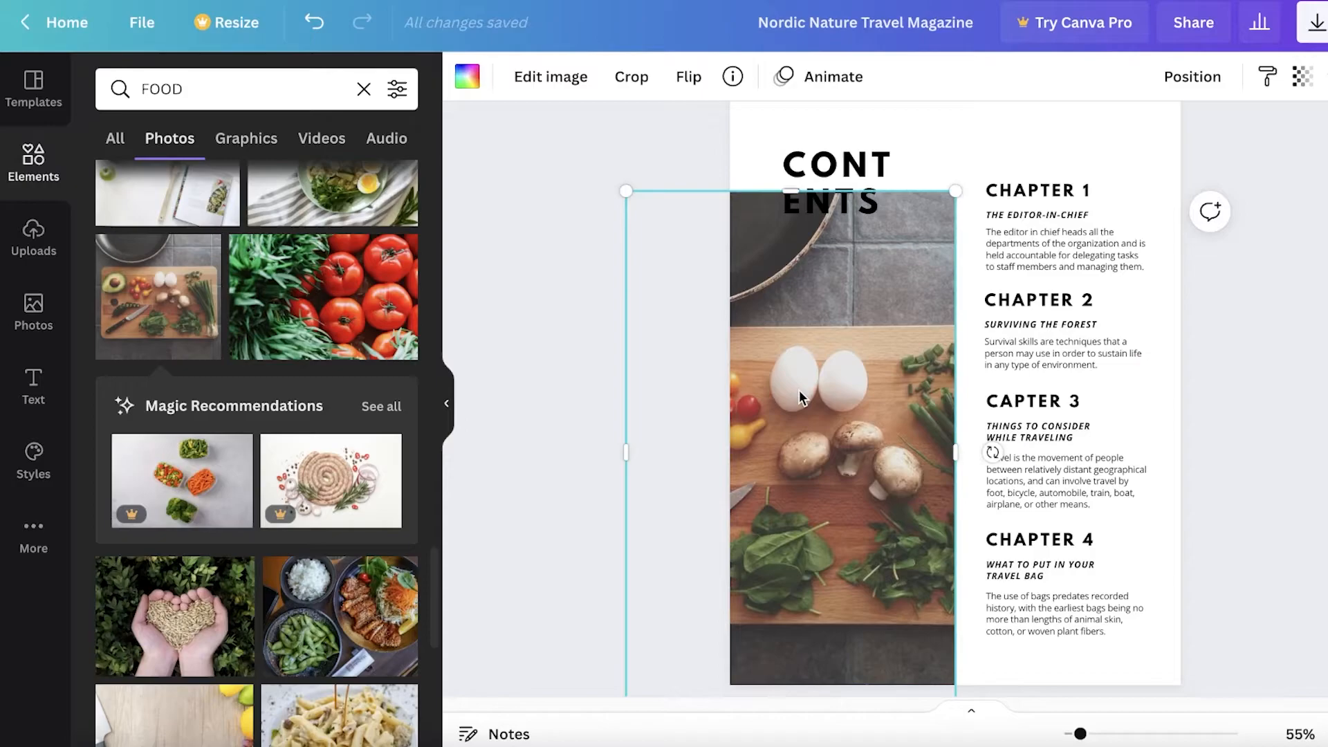
{"action": "key", "text": "ctrl+z"}
{"action": "left_click_drag", "start_coordinate": [792, 401], "coordinate": [814, 386]}
Fill the contents page frame with the fruit-topped crackers photo
{"action": "scroll", "coordinate": [332, 408], "scroll_direction": "down", "scroll_amount": 5}
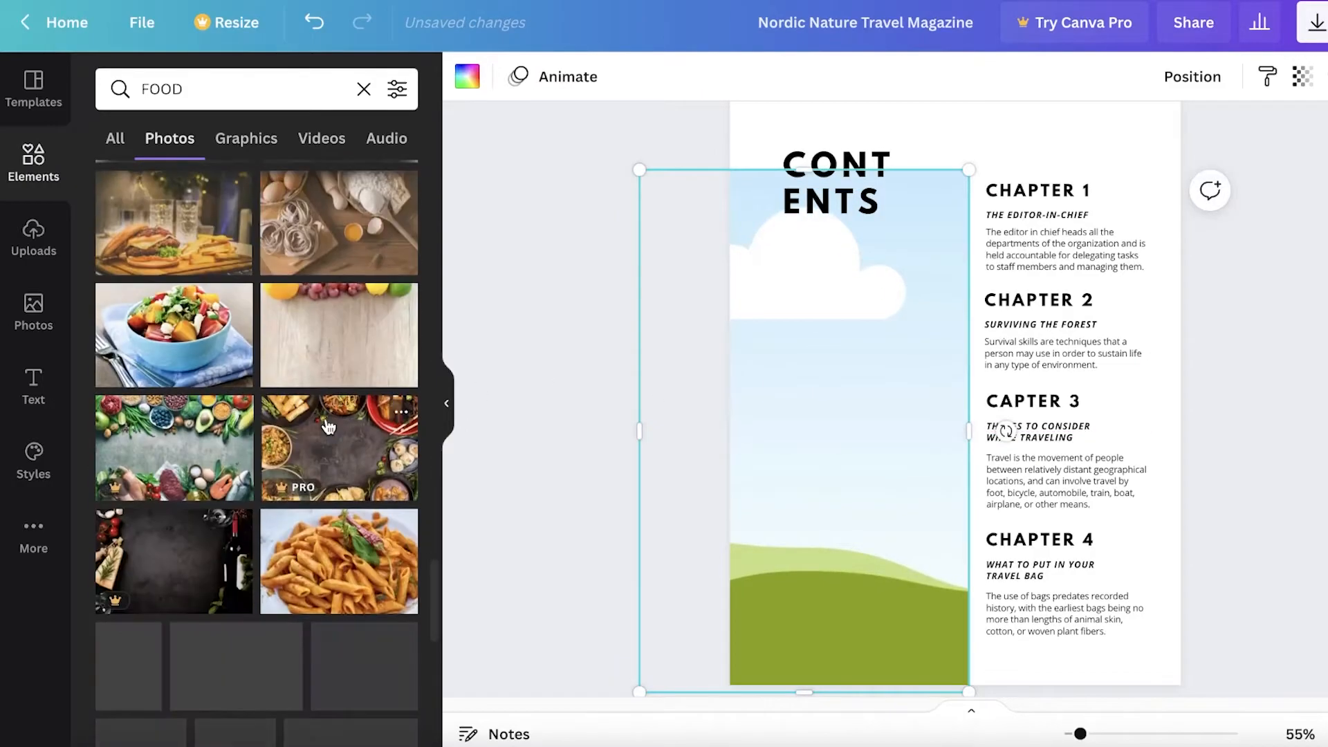
{"action": "scroll", "coordinate": [297, 415], "scroll_direction": "down", "scroll_amount": 4}
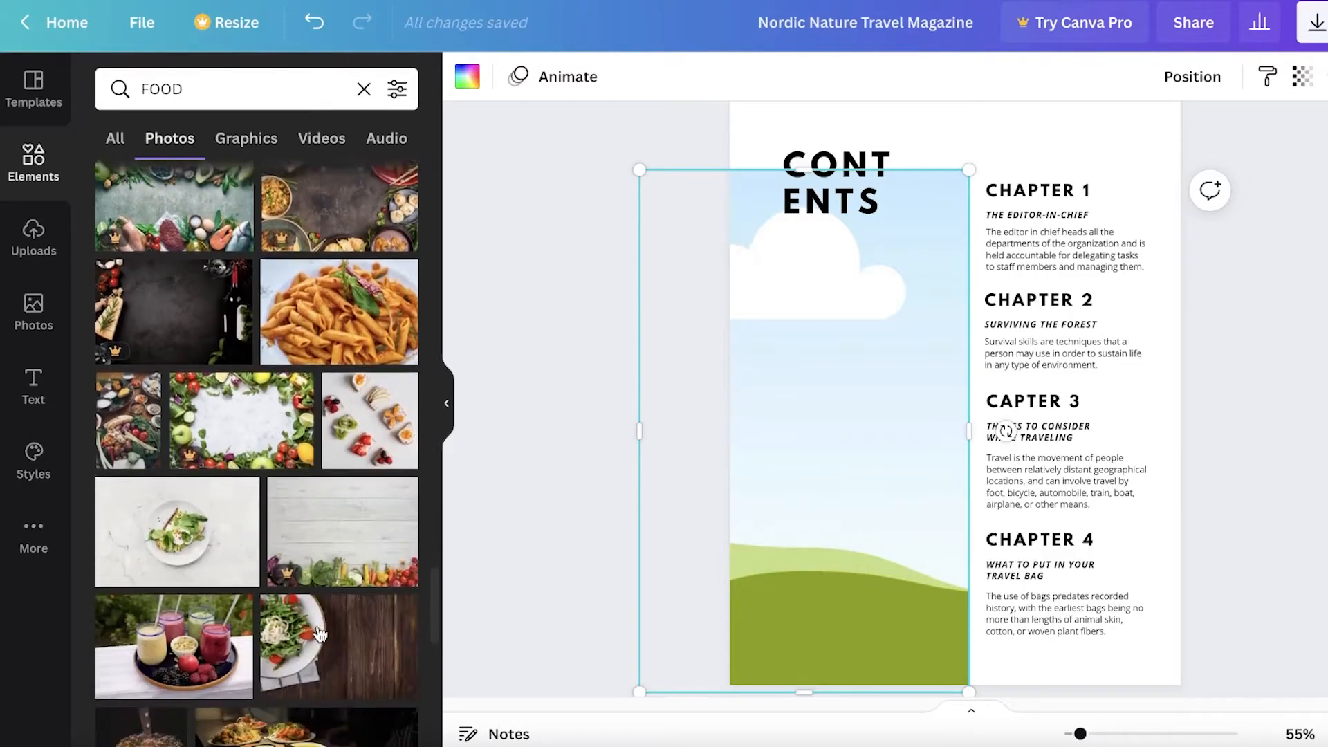
{"action": "left_click", "coordinate": [370, 413]}
{"action": "left_click_drag", "start_coordinate": [895, 409], "coordinate": [833, 409]}
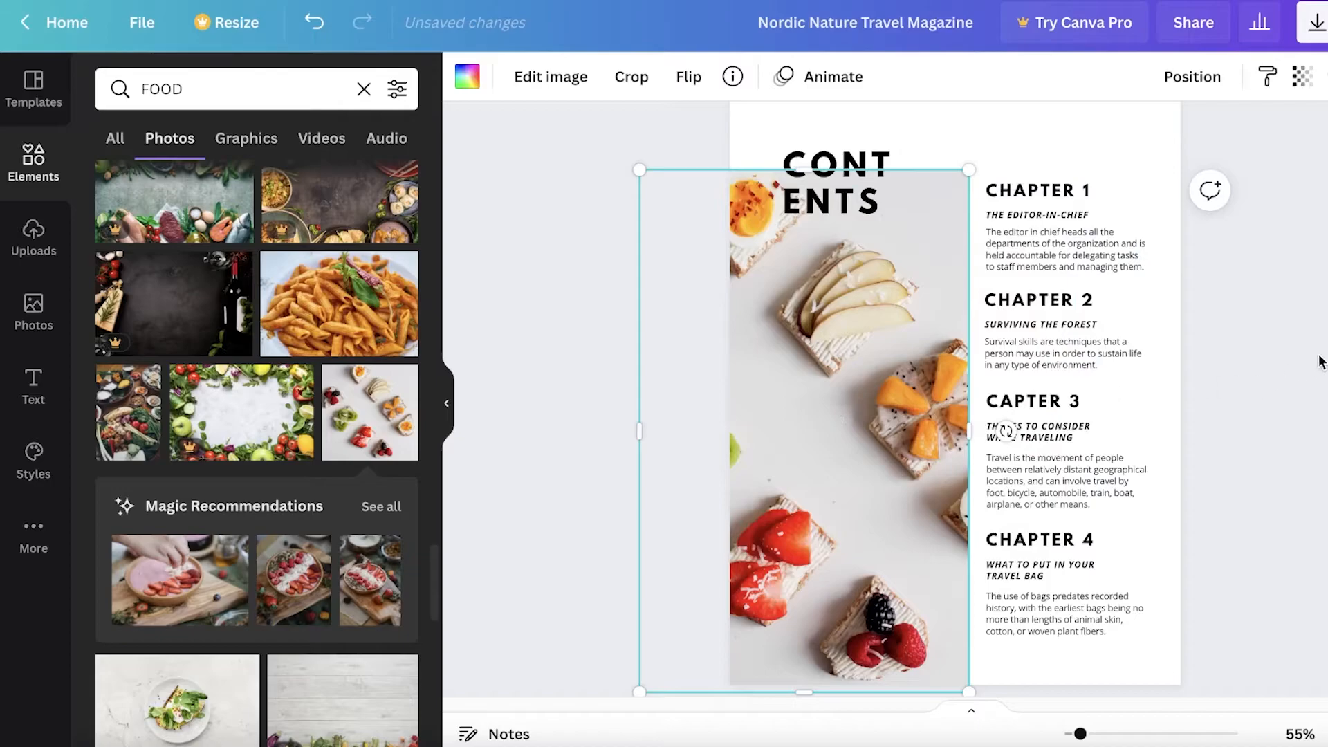
{"action": "left_click", "coordinate": [458, 389]}
Scroll past the contents page to the page 3 EDITOR-IN-CHIEF spread
{"action": "scroll", "coordinate": [1286, 239], "scroll_direction": "up", "scroll_amount": 1}
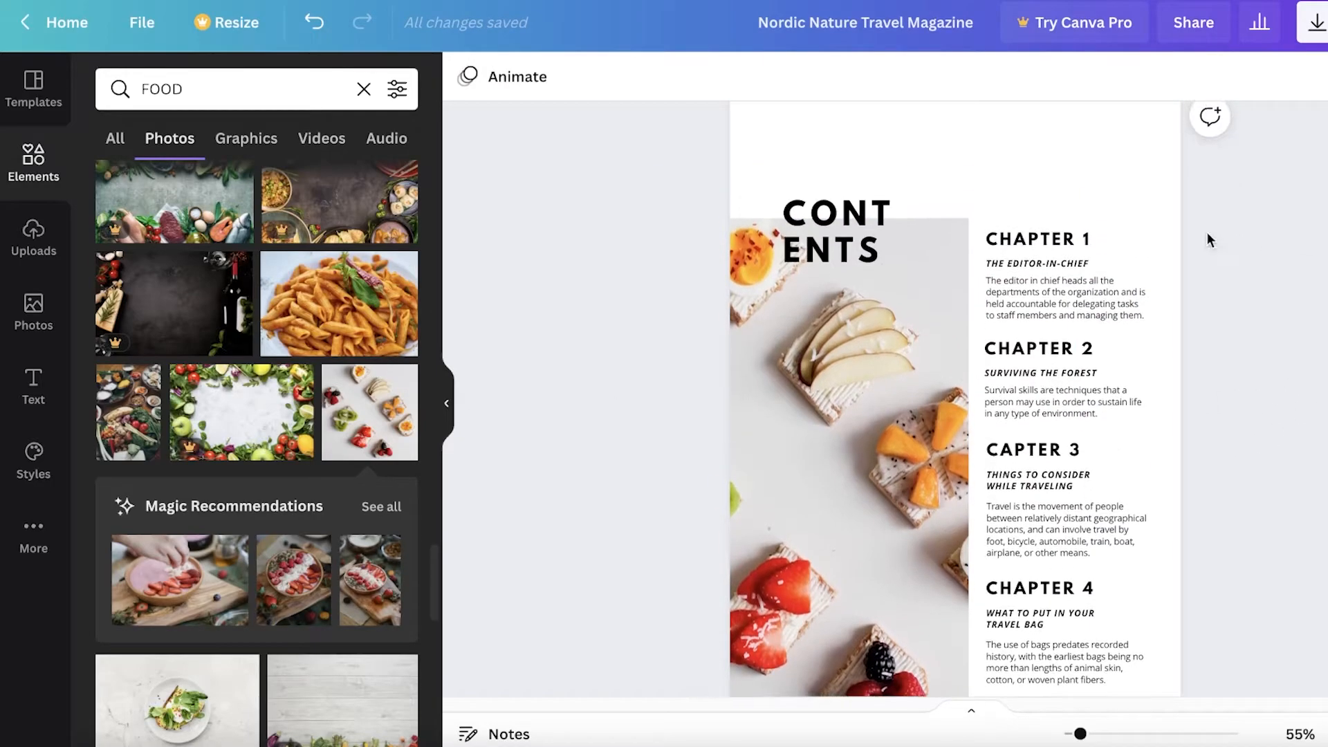
{"action": "scroll", "coordinate": [1238, 290], "scroll_direction": "down", "scroll_amount": 3}
{"action": "scroll", "coordinate": [1183, 309], "scroll_direction": "up", "scroll_amount": 5}
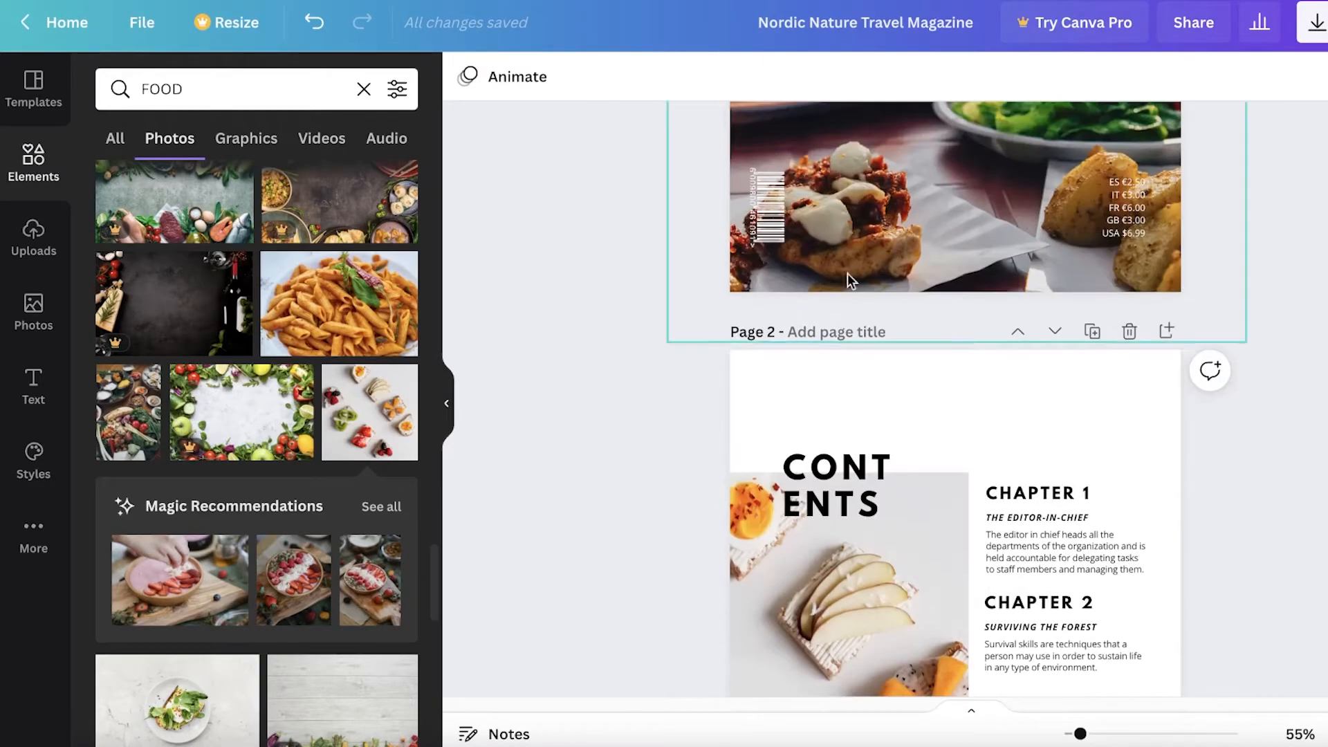
{"action": "scroll", "coordinate": [1021, 356], "scroll_direction": "down", "scroll_amount": 8}
{"action": "scroll", "coordinate": [1019, 352], "scroll_direction": "up", "scroll_amount": 10}
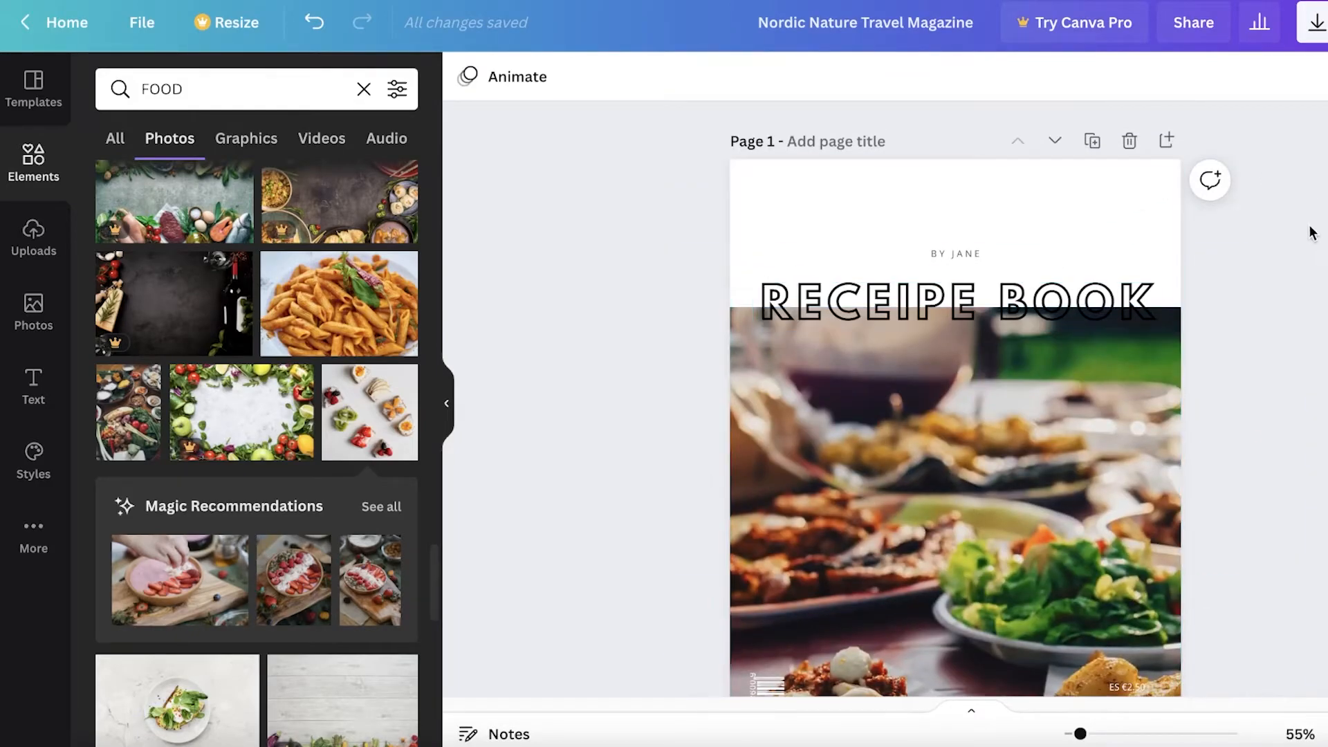
{"action": "scroll", "coordinate": [1302, 238], "scroll_direction": "down", "scroll_amount": 3}
{"action": "scroll", "coordinate": [1294, 246], "scroll_direction": "down", "scroll_amount": 1}
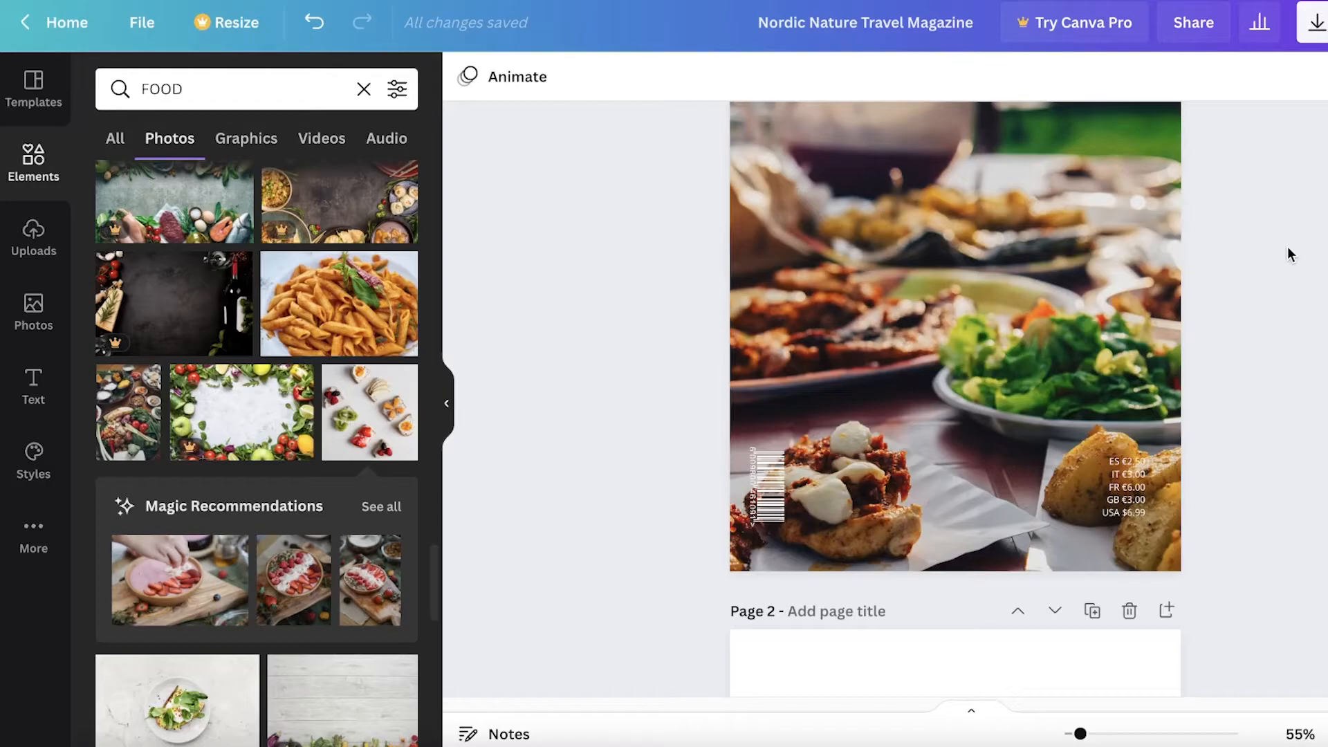
{"action": "scroll", "coordinate": [1288, 246], "scroll_direction": "down", "scroll_amount": 3}
{"action": "scroll", "coordinate": [1289, 246], "scroll_direction": "up", "scroll_amount": 5}
{"action": "scroll", "coordinate": [1287, 248], "scroll_direction": "down", "scroll_amount": 3}
{"action": "scroll", "coordinate": [1286, 252], "scroll_direction": "up", "scroll_amount": 5}
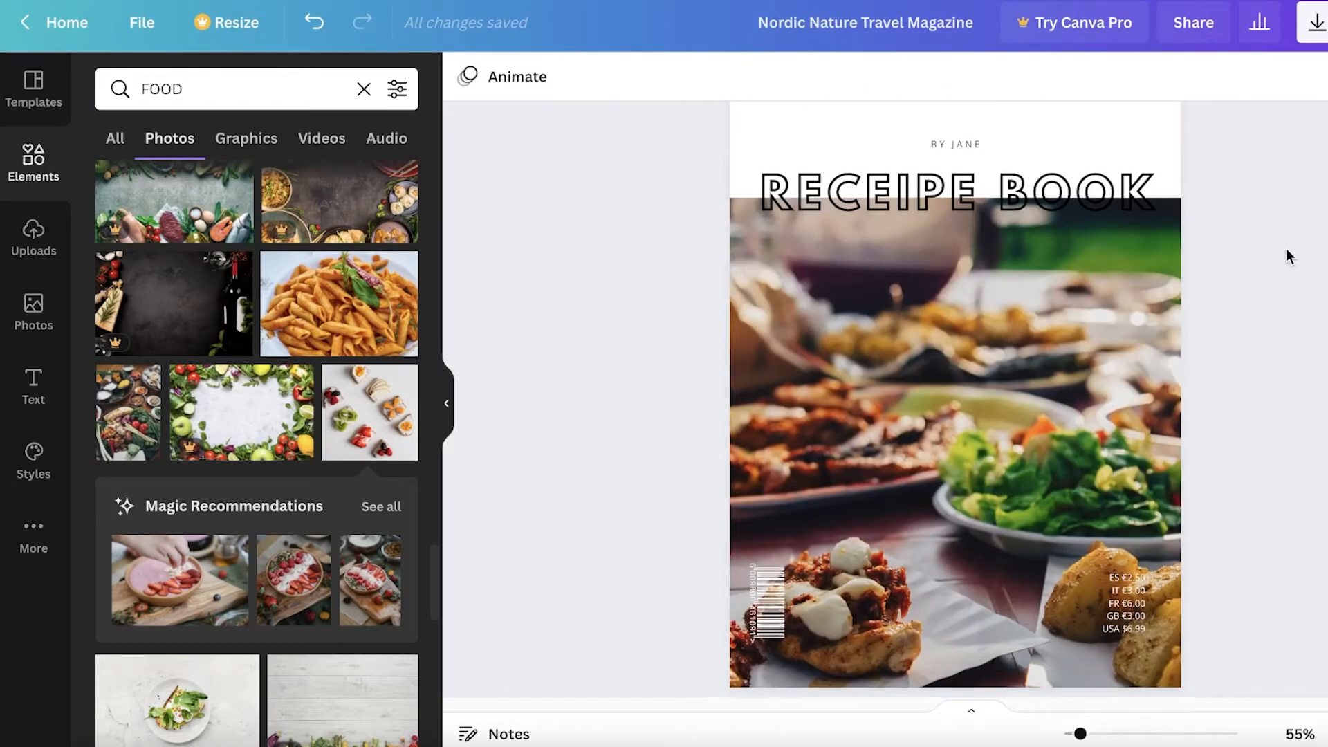
{"action": "scroll", "coordinate": [1286, 249], "scroll_direction": "down", "scroll_amount": 5}
{"action": "scroll", "coordinate": [1286, 250], "scroll_direction": "down", "scroll_amount": 10}
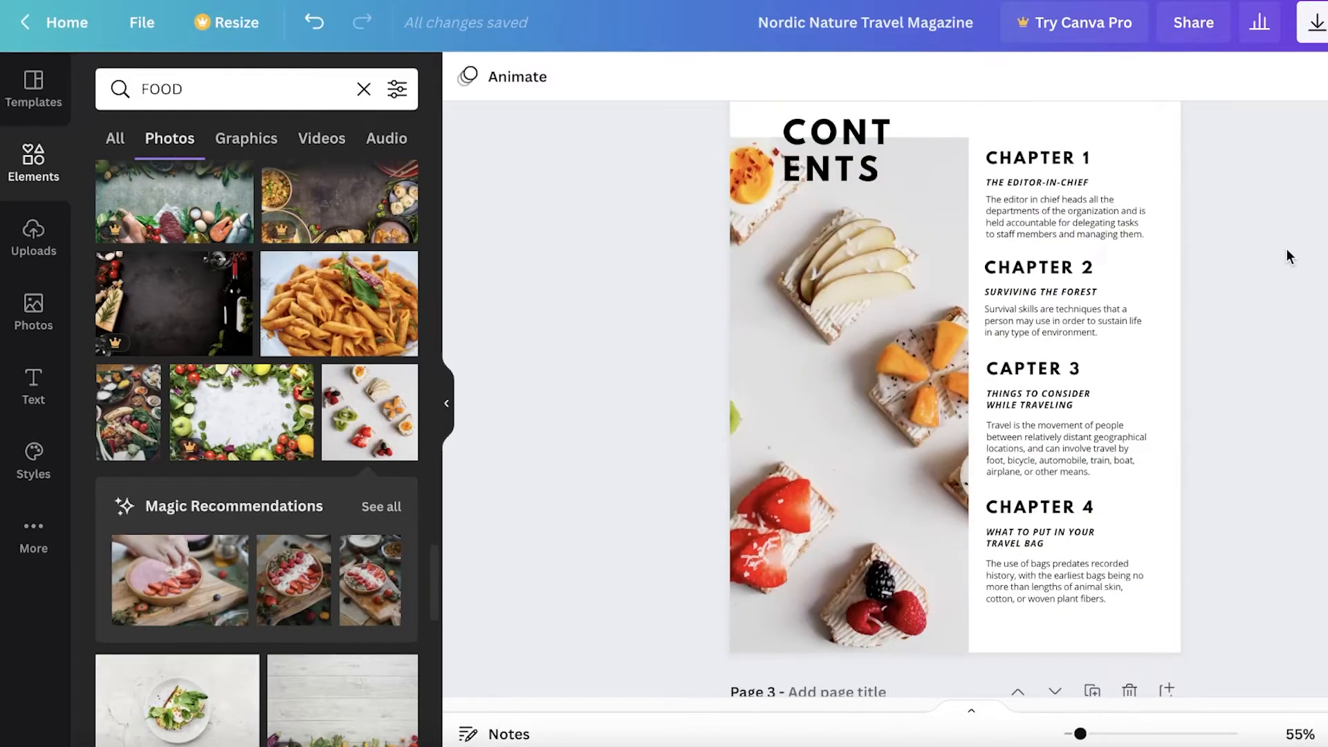
{"action": "scroll", "coordinate": [1286, 247], "scroll_direction": "down", "scroll_amount": 2}
{"action": "scroll", "coordinate": [1286, 248], "scroll_direction": "up", "scroll_amount": 2}
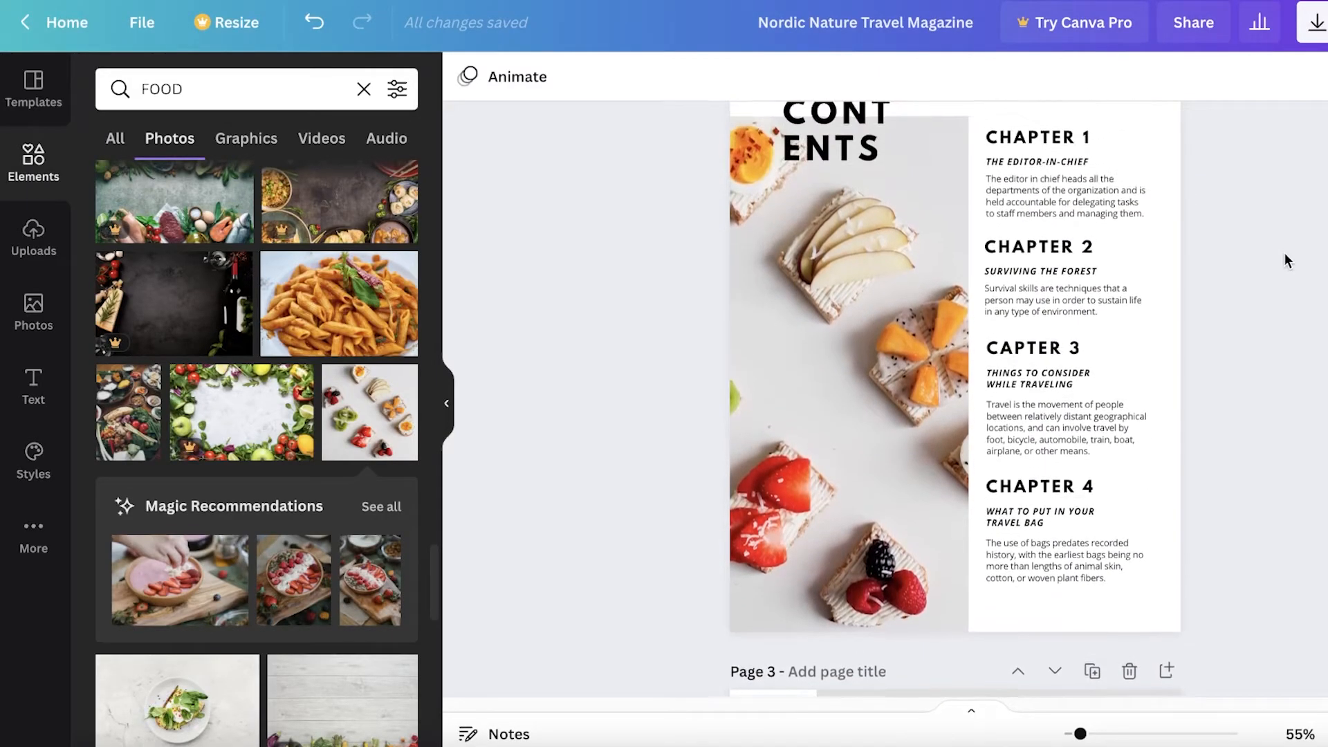
{"action": "scroll", "coordinate": [1285, 260], "scroll_direction": "up", "scroll_amount": 3}
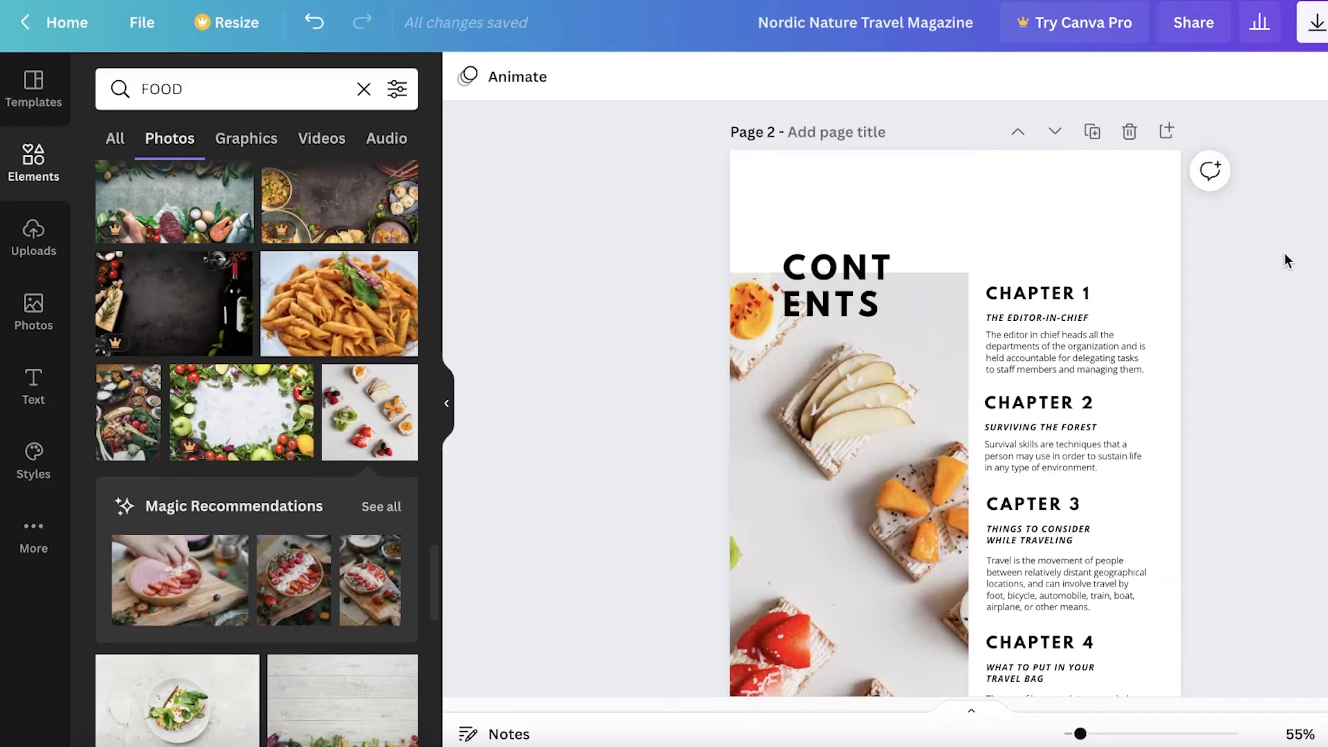
{"action": "scroll", "coordinate": [1119, 358], "scroll_direction": "down", "scroll_amount": 1}
{"action": "scroll", "coordinate": [1119, 358], "scroll_direction": "down", "scroll_amount": 4}
{"action": "scroll", "coordinate": [1189, 311], "scroll_direction": "up", "scroll_amount": 1}
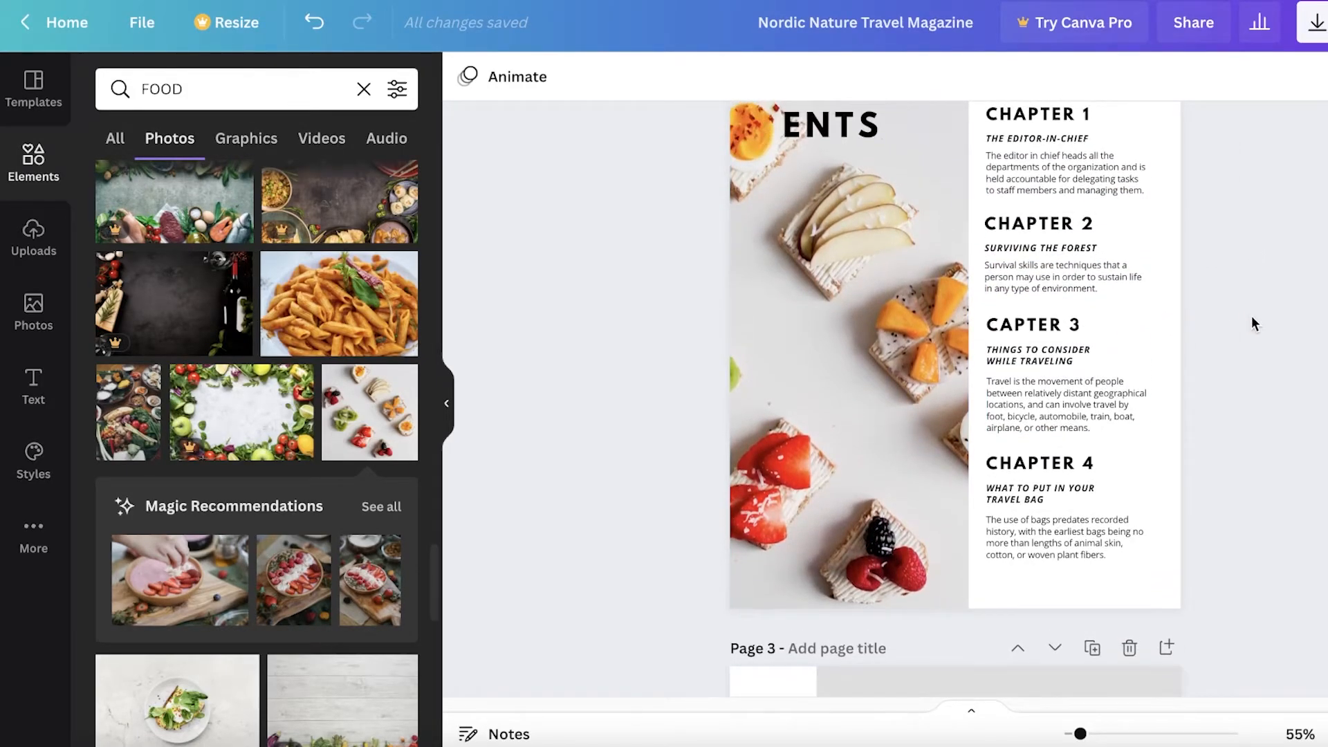
{"action": "scroll", "coordinate": [1254, 324], "scroll_direction": "down", "scroll_amount": 3}
{"action": "scroll", "coordinate": [1253, 323], "scroll_direction": "down", "scroll_amount": 6}
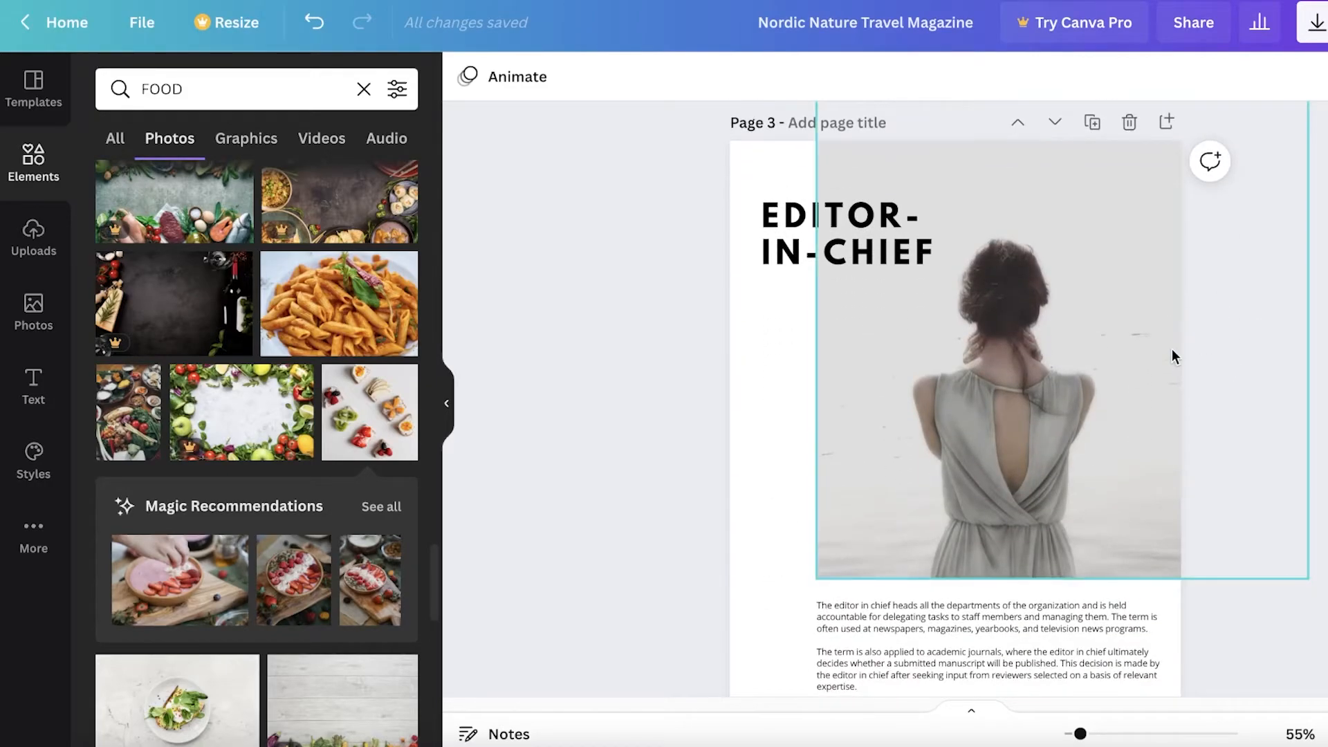
{"action": "left_click", "coordinate": [1070, 359]}
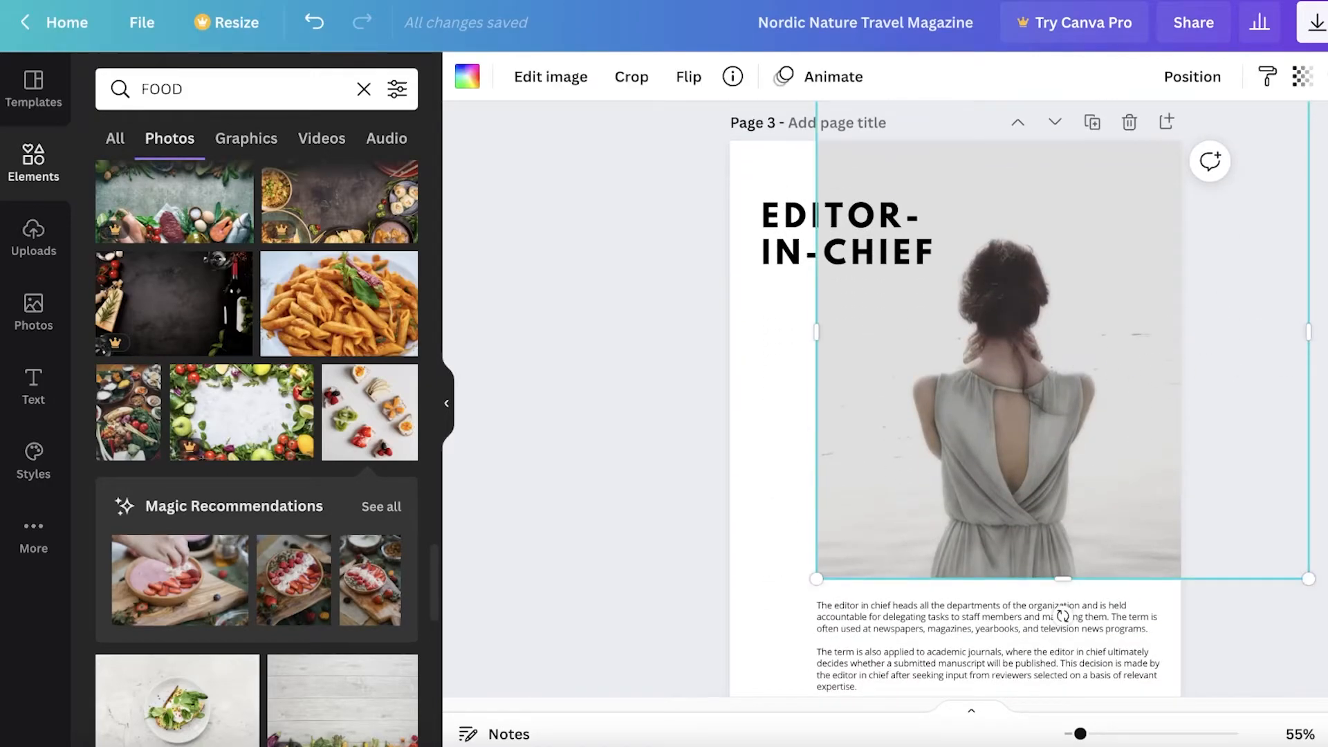
{"action": "key", "text": "Escape"}
Change page 3's EDITOR-IN-CHIEF heading to read CHAPTER 1
{"action": "scroll", "coordinate": [1015, 299], "scroll_direction": "down", "scroll_amount": 3}
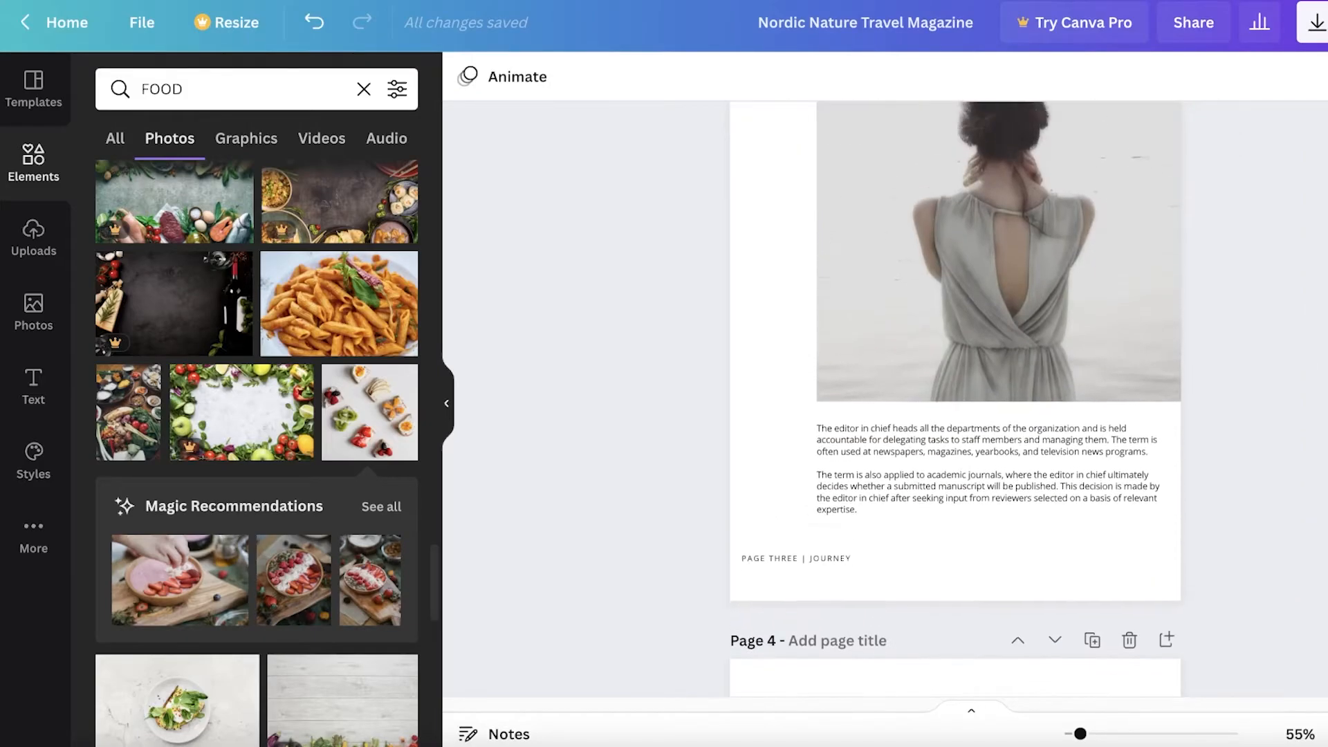
{"action": "scroll", "coordinate": [1015, 299], "scroll_direction": "up", "scroll_amount": 3}
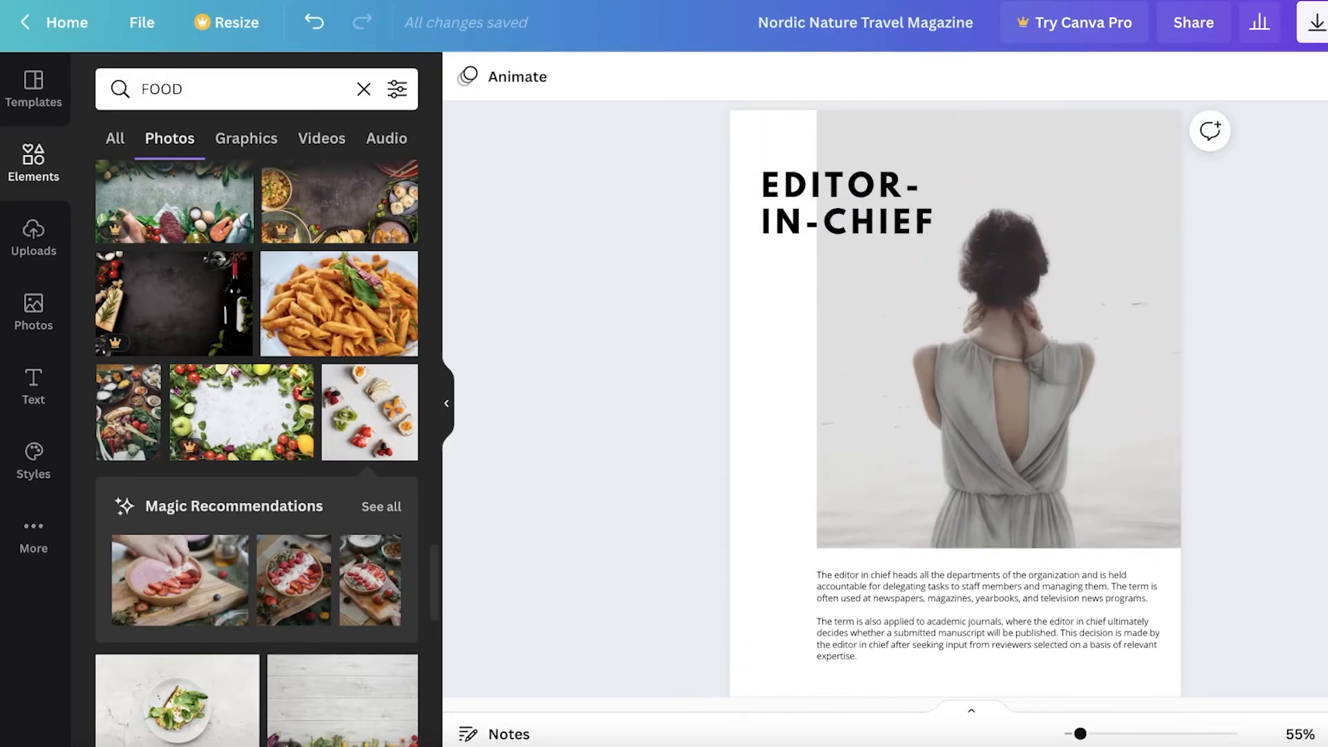
{"action": "double_click", "coordinate": [793, 218]}
{"action": "left_click_drag", "start_coordinate": [825, 216], "coordinate": [796, 210]}
{"action": "key", "text": "ctrl+a"}
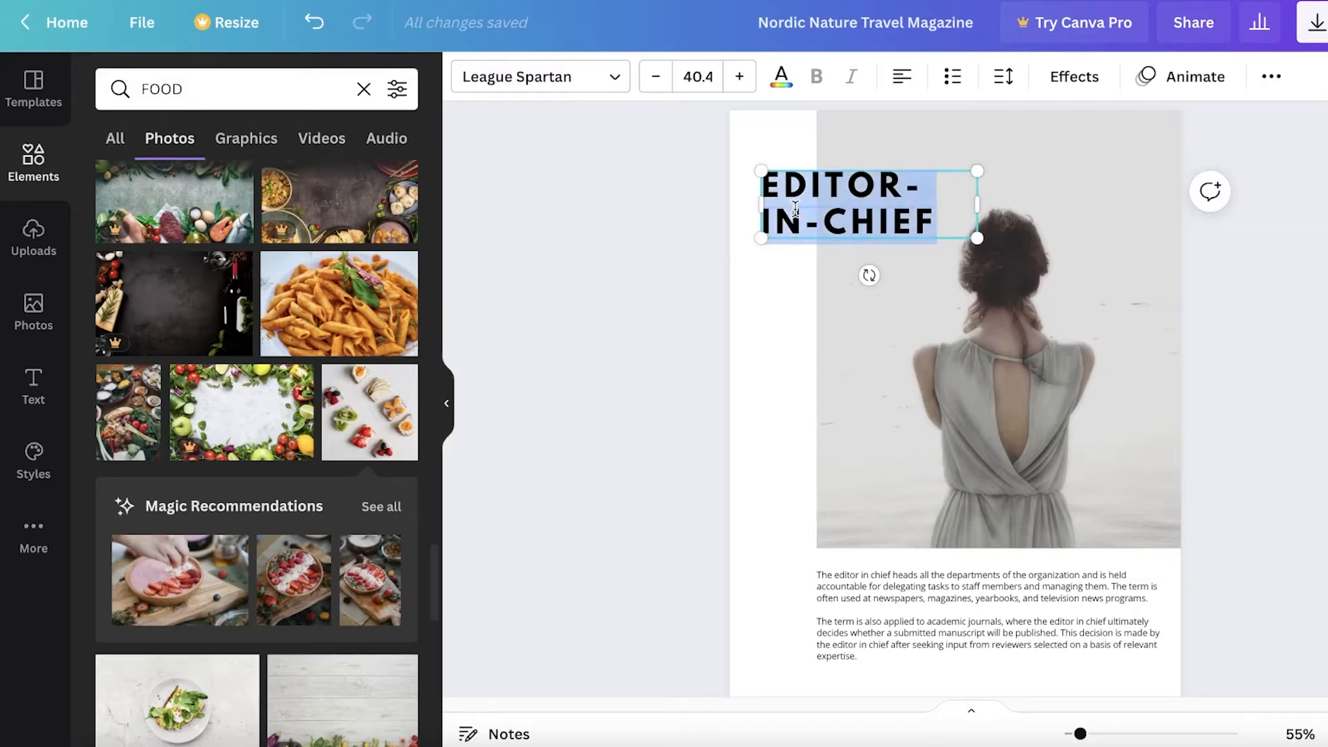
{"action": "type", "text": "CHAPTER "}
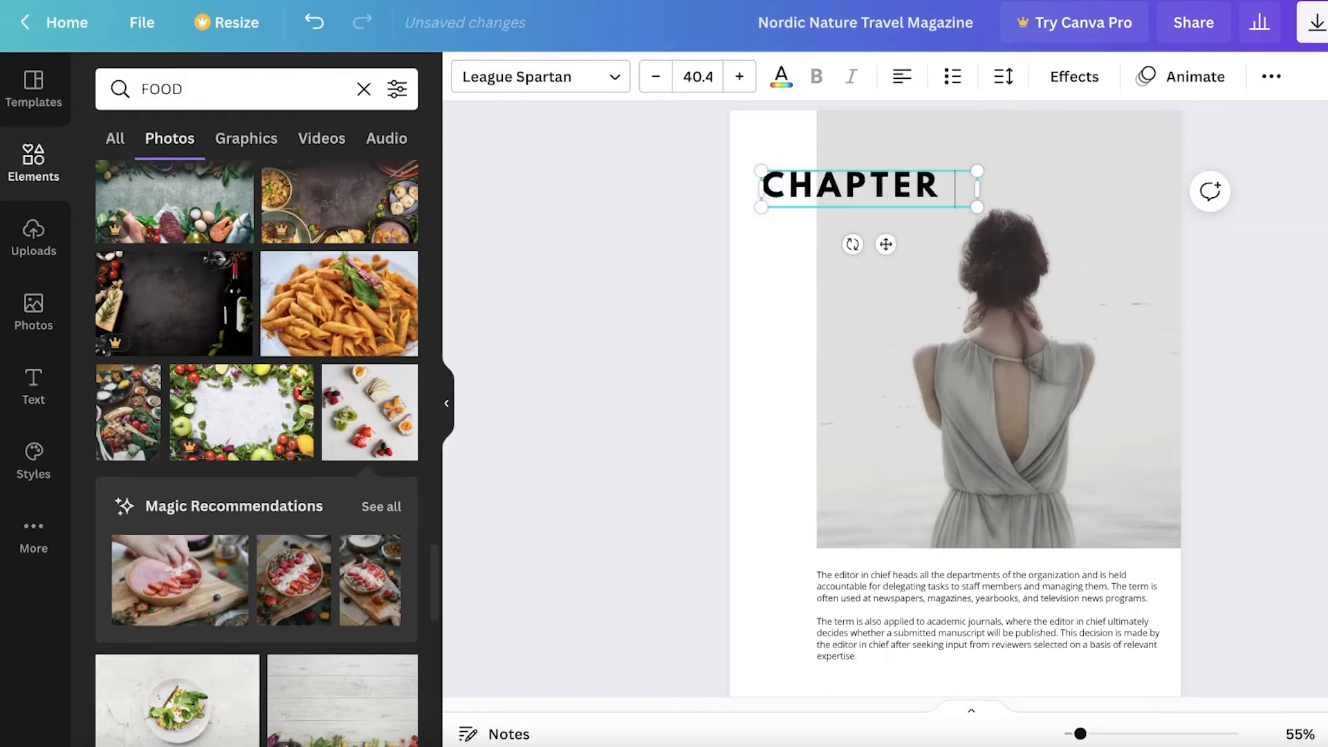
{"action": "type", "text": "1"}
{"action": "left_click", "coordinate": [943, 573]}
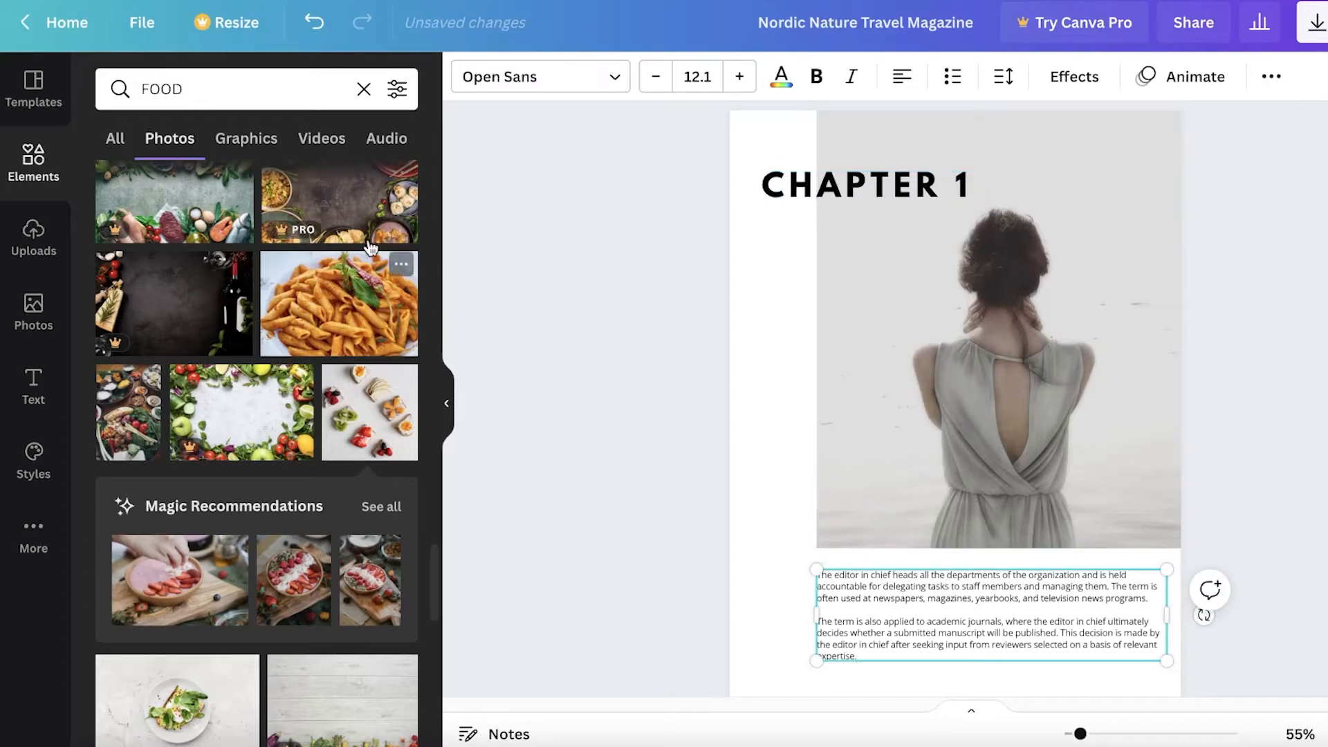
Duplicate the heading below the original and retype it as THE BASICS OF COOKING
{"action": "left_click", "coordinate": [878, 197]}
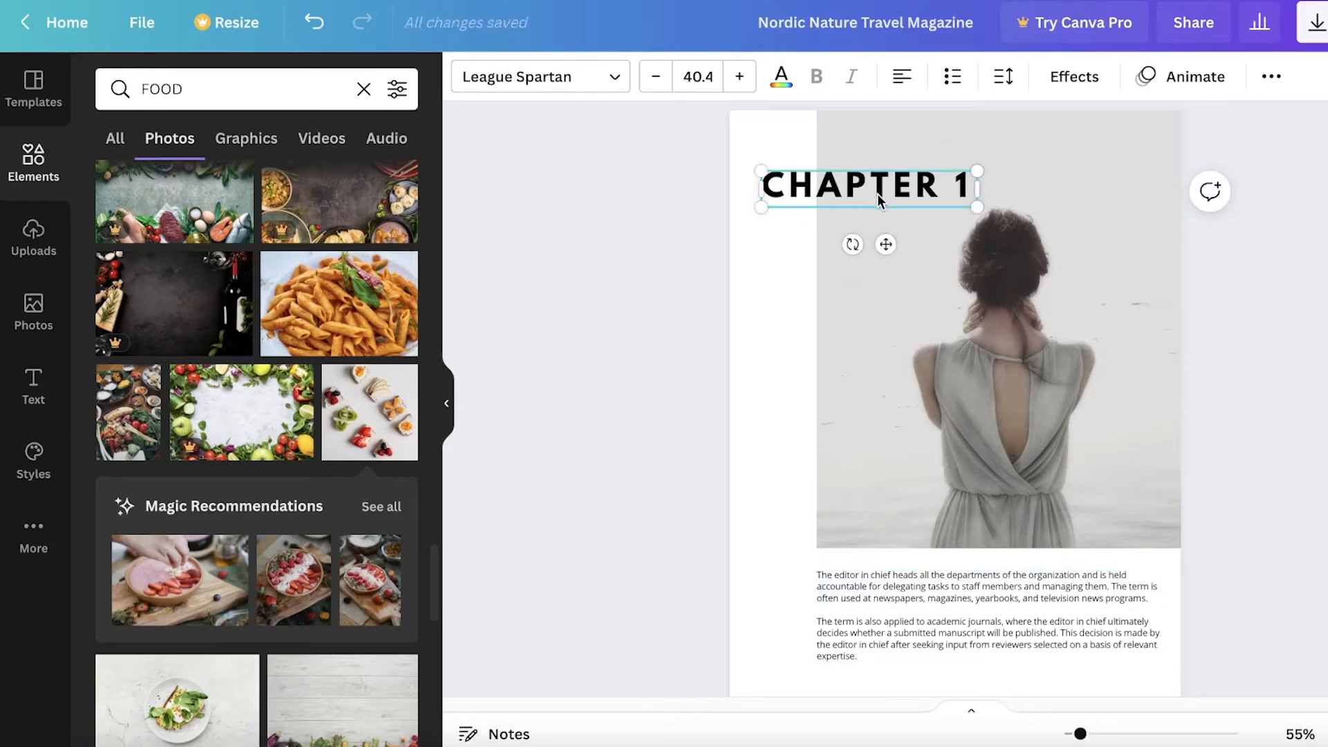
{"action": "key", "text": "ctrl+d"}
{"action": "left_click_drag", "start_coordinate": [898, 253], "coordinate": [891, 285]}
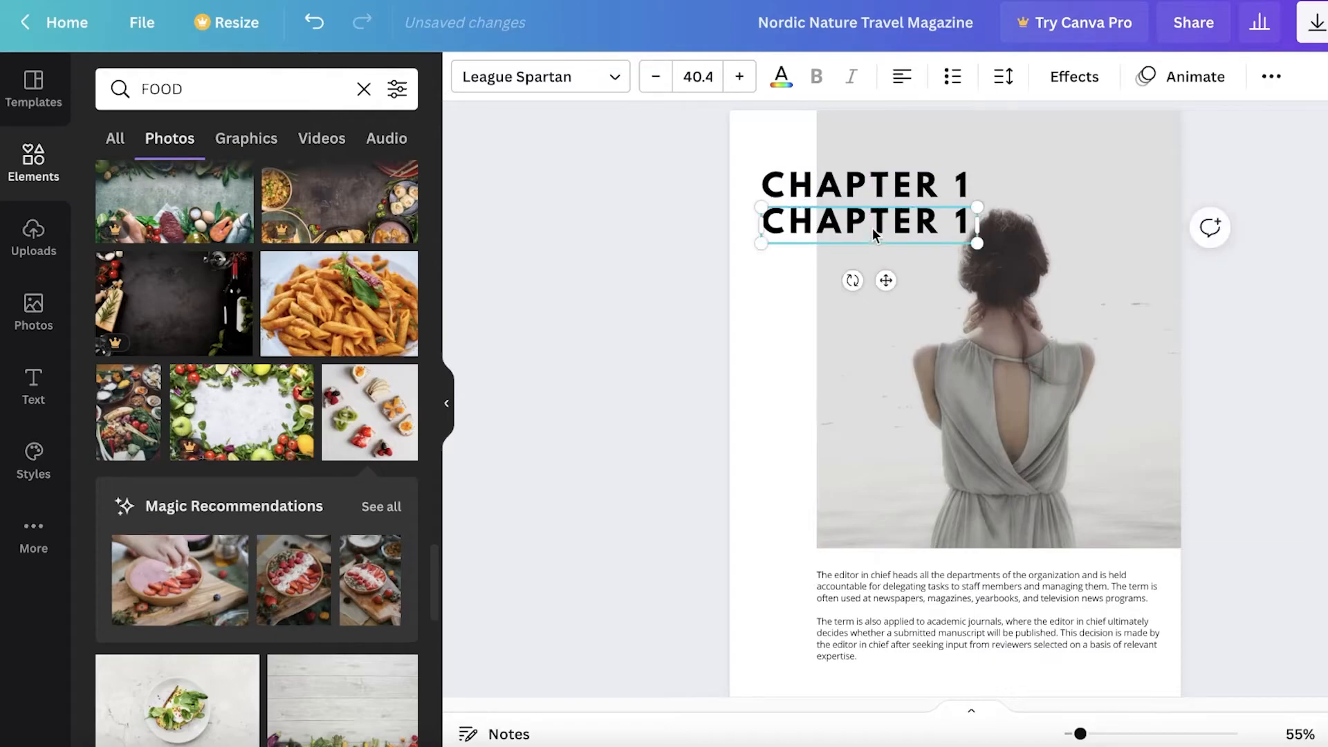
{"action": "double_click", "coordinate": [873, 228]}
{"action": "type", "text": "THE BASICS OF COOKING"}
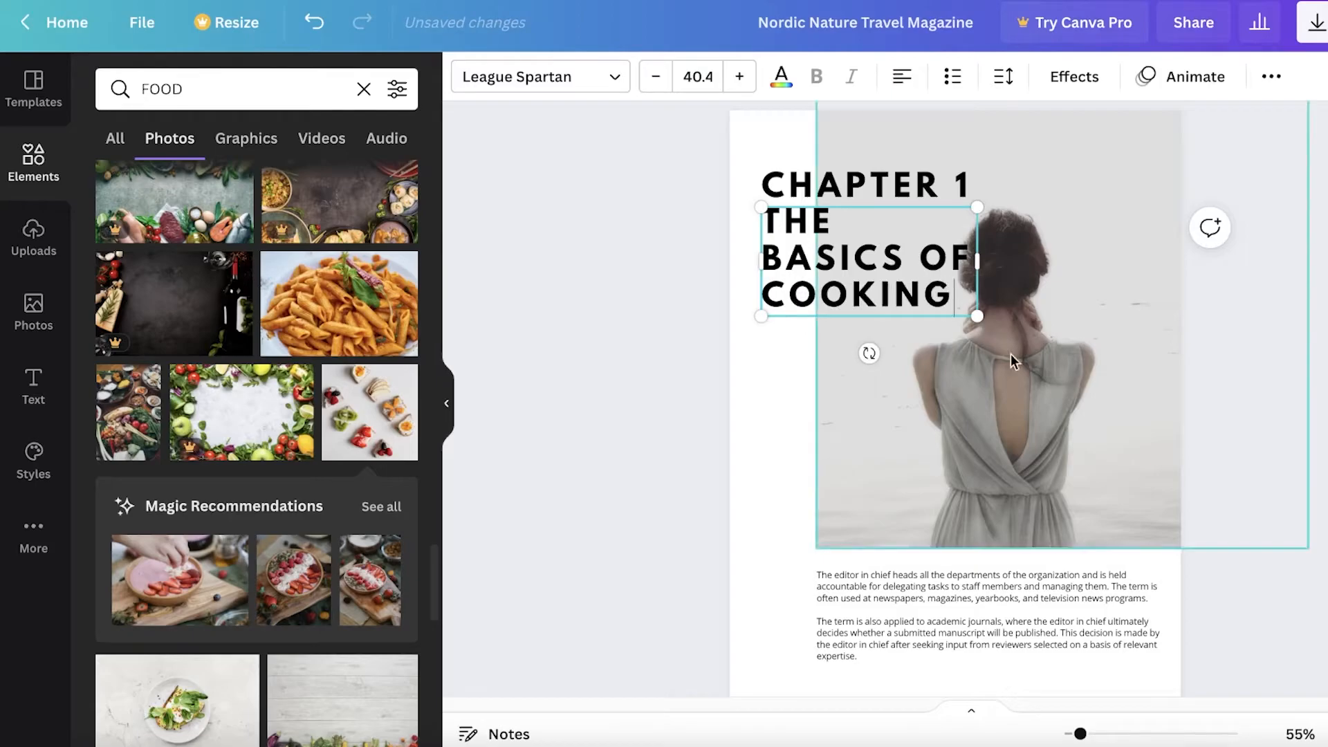
{"action": "left_click", "coordinate": [1036, 392]}
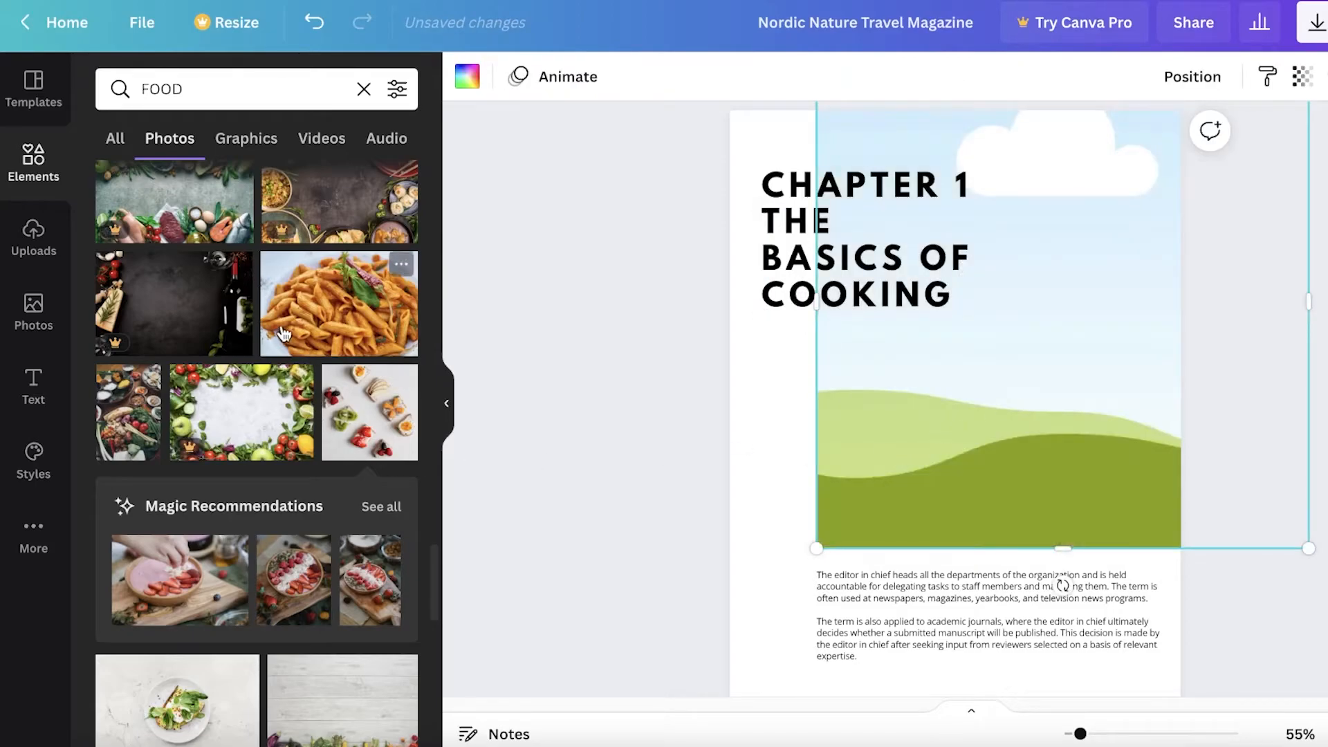
Drop the fruit-topped toast photo from the FOOD results into page 3's image frame
{"action": "scroll", "coordinate": [295, 422], "scroll_direction": "down", "scroll_amount": 1}
{"action": "scroll", "coordinate": [295, 421], "scroll_direction": "down", "scroll_amount": 5}
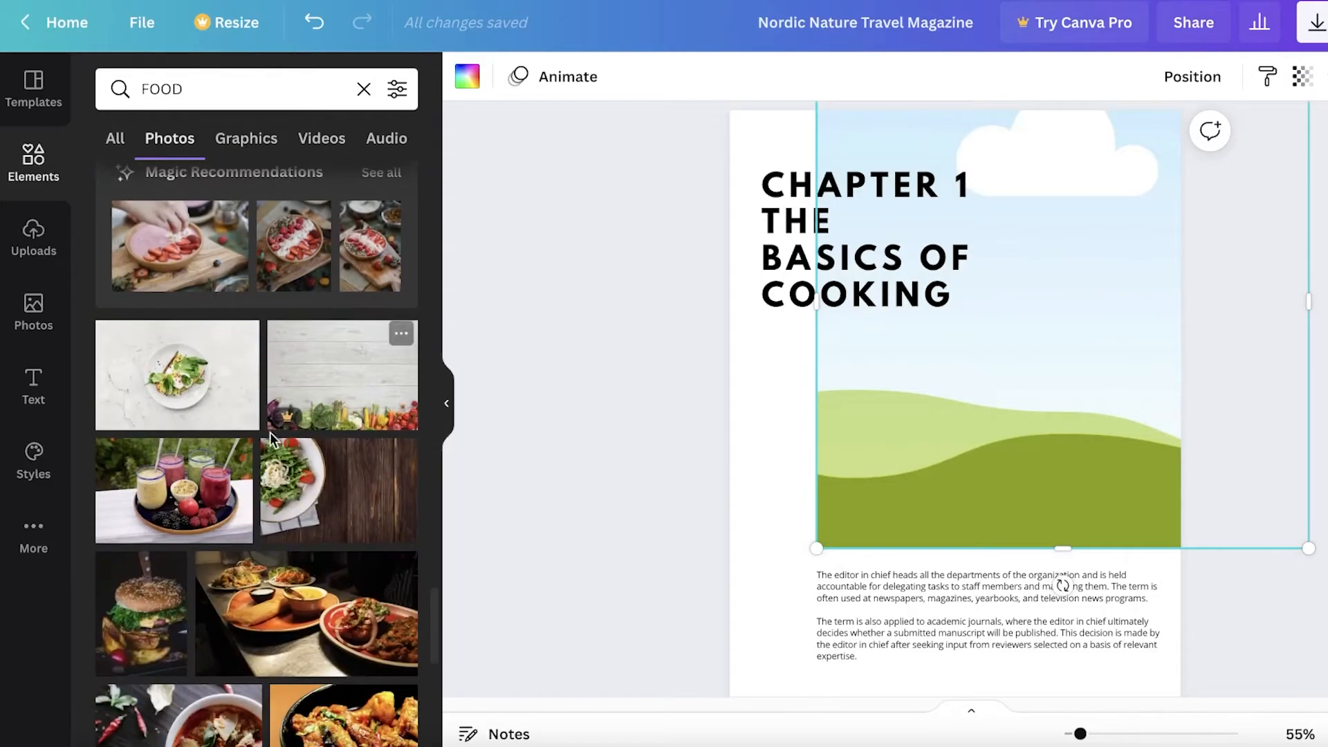
{"action": "scroll", "coordinate": [209, 409], "scroll_direction": "down", "scroll_amount": 5}
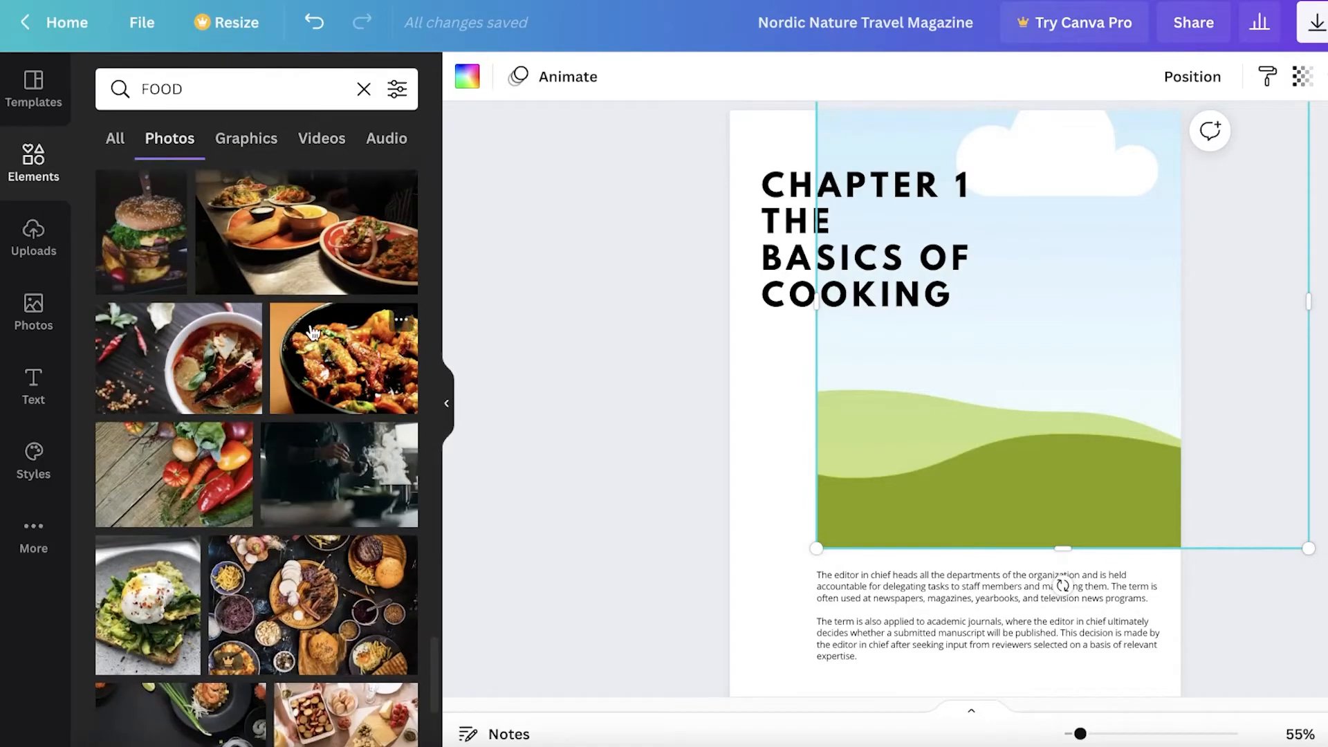
{"action": "scroll", "coordinate": [259, 522], "scroll_direction": "down", "scroll_amount": 4}
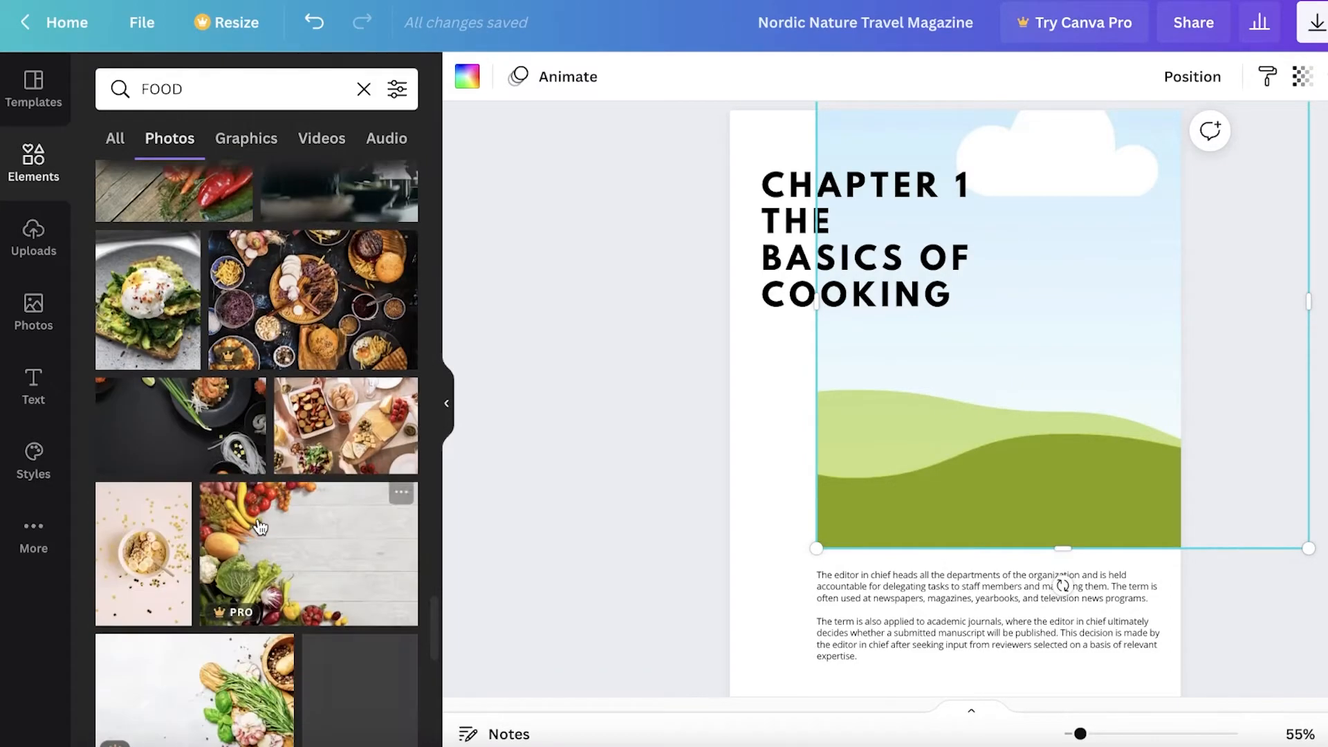
{"action": "scroll", "coordinate": [262, 522], "scroll_direction": "down", "scroll_amount": 4}
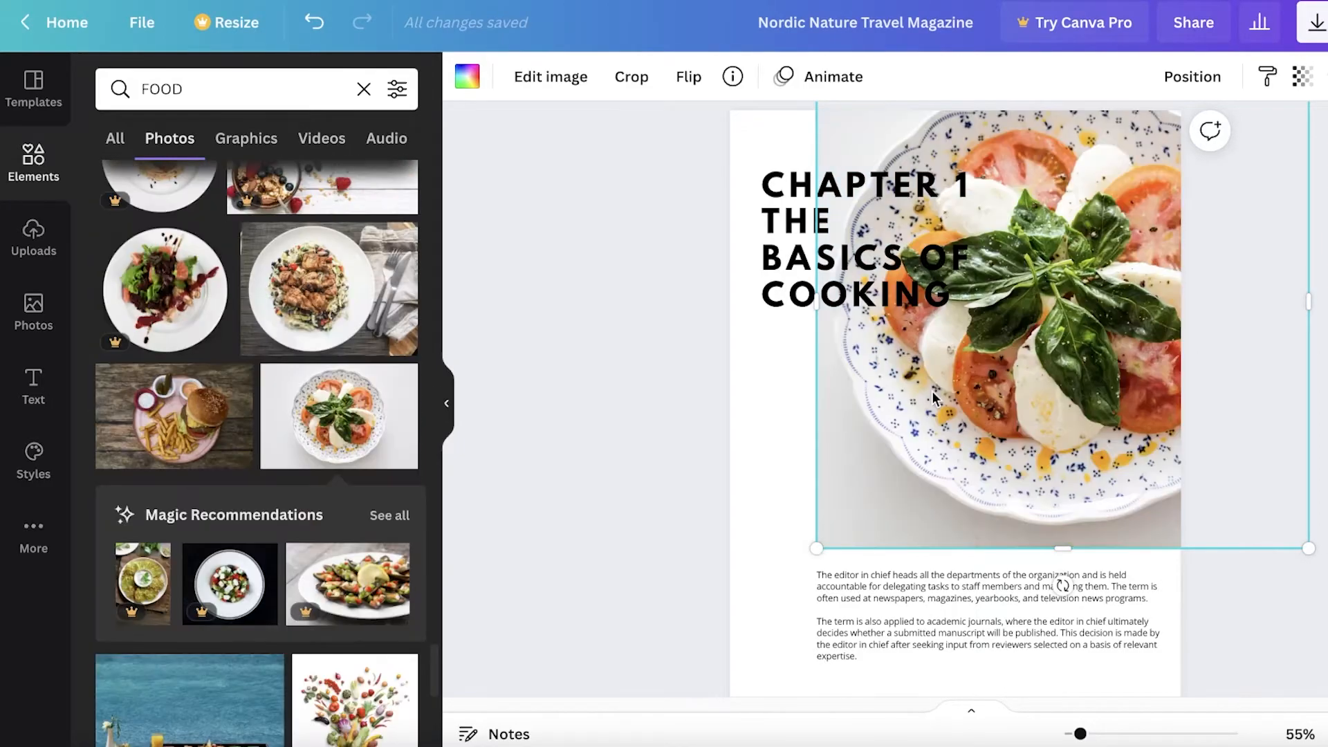
{"action": "scroll", "coordinate": [265, 401], "scroll_direction": "down", "scroll_amount": 5}
{"action": "scroll", "coordinate": [1201, 385], "scroll_direction": "down", "scroll_amount": 1}
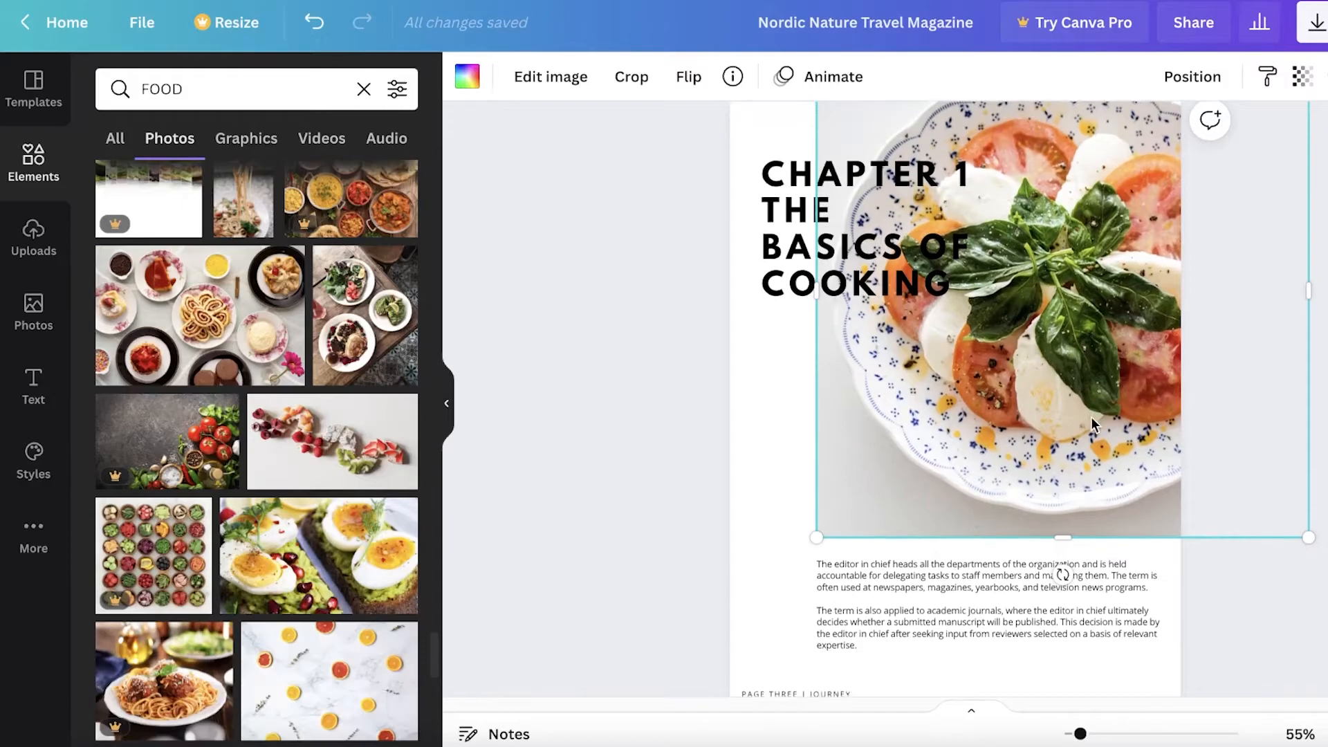
{"action": "left_click_drag", "start_coordinate": [410, 484], "coordinate": [985, 359]}
{"action": "left_click_drag", "start_coordinate": [1111, 325], "coordinate": [1110, 325]}
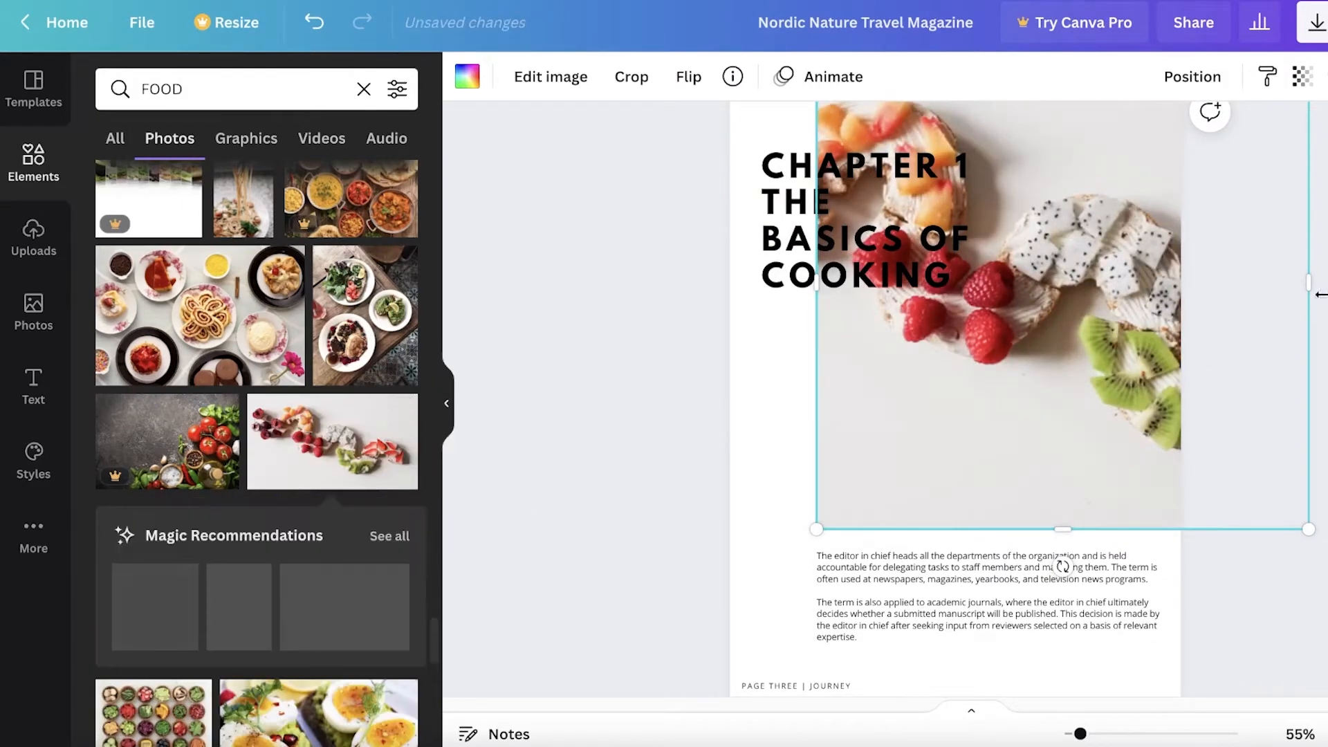
Trim the fruit toast photo's right side in to the page edge
{"action": "scroll", "coordinate": [1287, 310], "scroll_direction": "up", "scroll_amount": 1}
{"action": "scroll", "coordinate": [1175, 496], "scroll_direction": "up", "scroll_amount": 1}
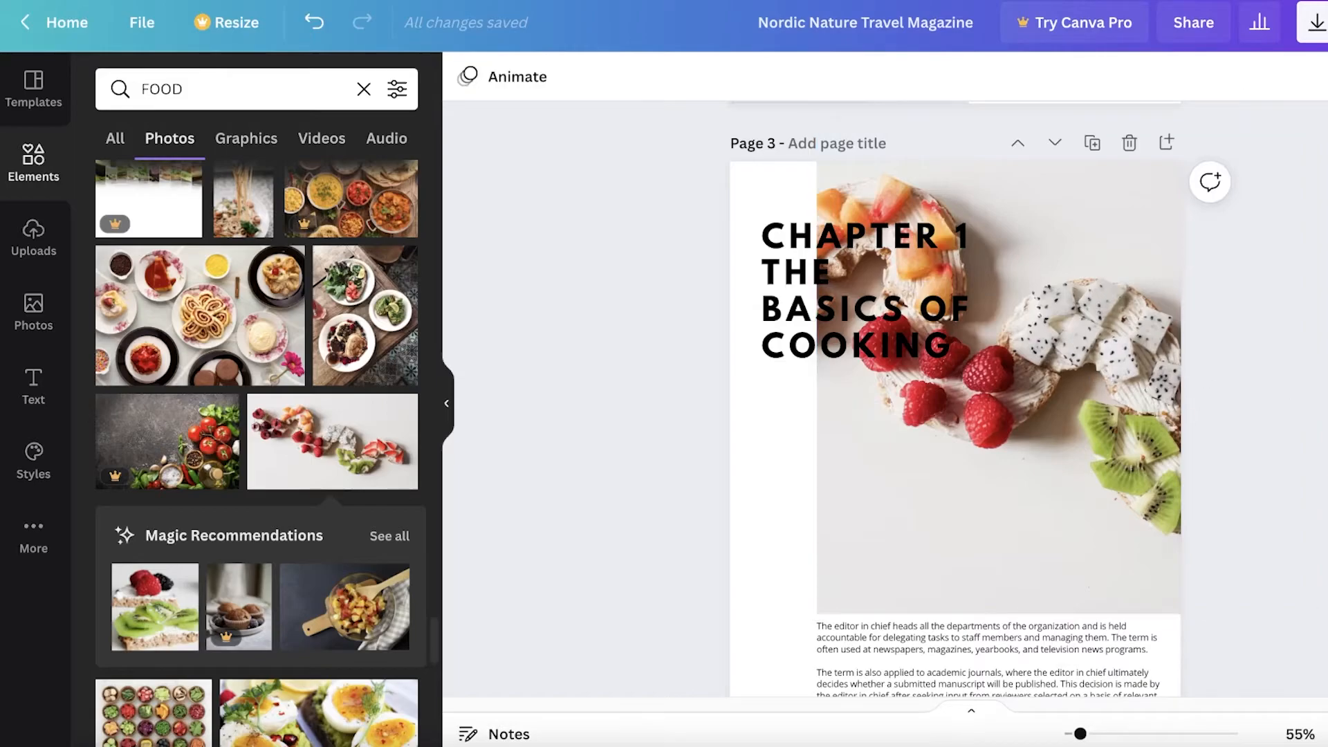
{"action": "left_click_drag", "start_coordinate": [1308, 375], "coordinate": [1208, 384]}
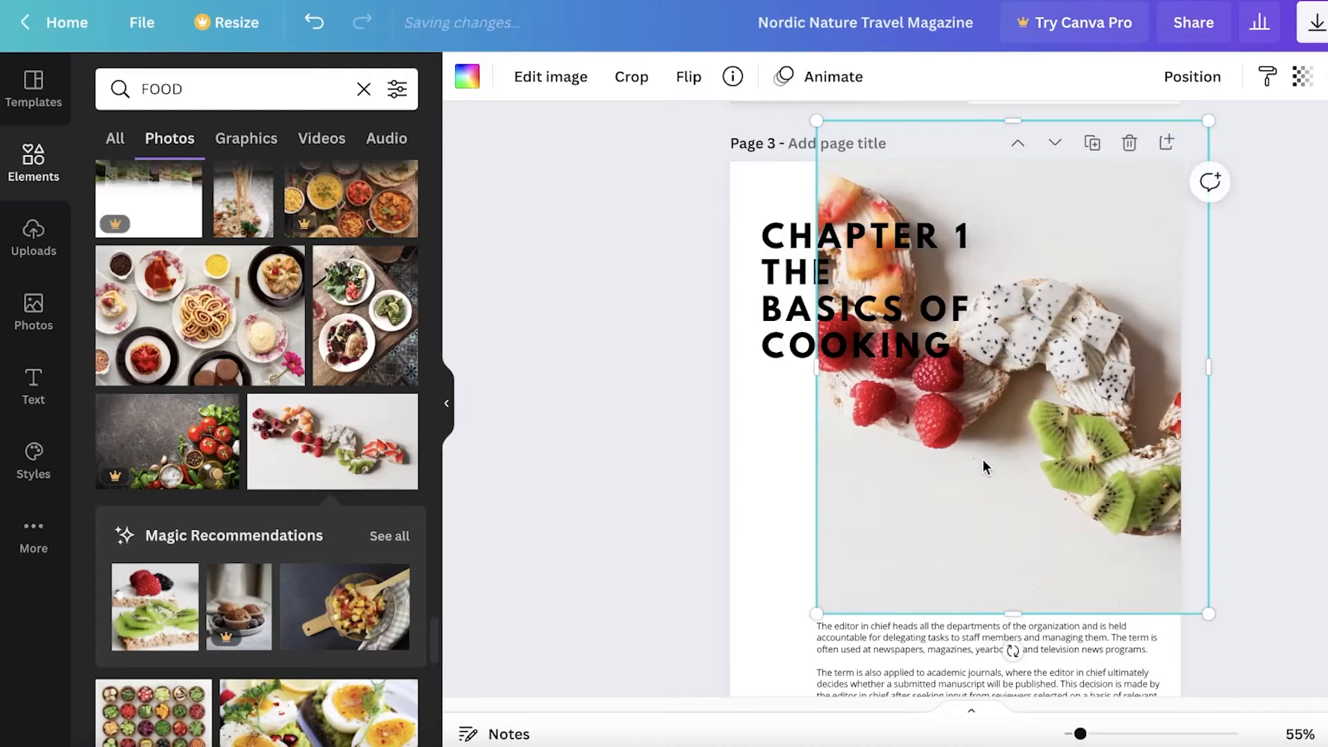
{"action": "left_click_drag", "start_coordinate": [987, 459], "coordinate": [988, 460]}
{"action": "left_click", "coordinate": [1300, 443]}
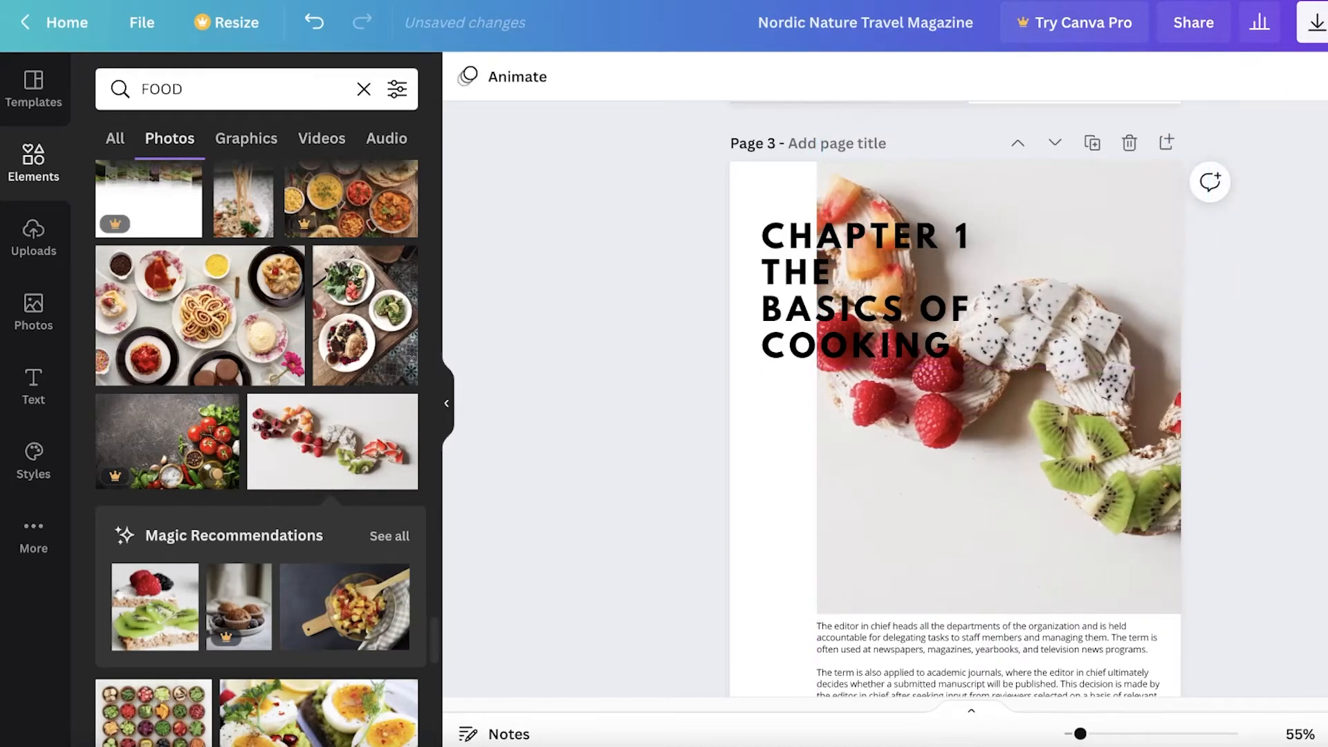
{"action": "scroll", "coordinate": [1010, 474], "scroll_direction": "down", "scroll_amount": 5}
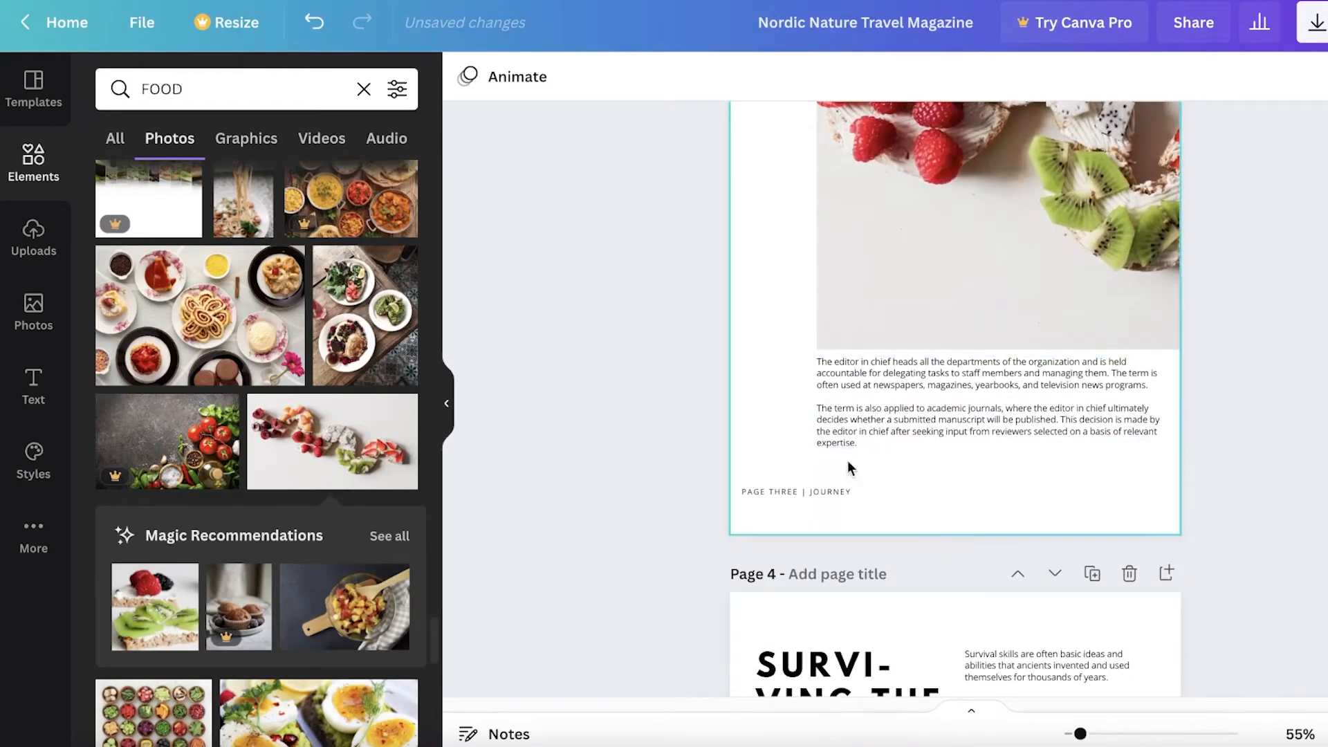
Delete both forest photos from page 4, leaving their frames empty
{"action": "scroll", "coordinate": [842, 478], "scroll_direction": "up", "scroll_amount": 11}
{"action": "scroll", "coordinate": [1070, 409], "scroll_direction": "down", "scroll_amount": 13}
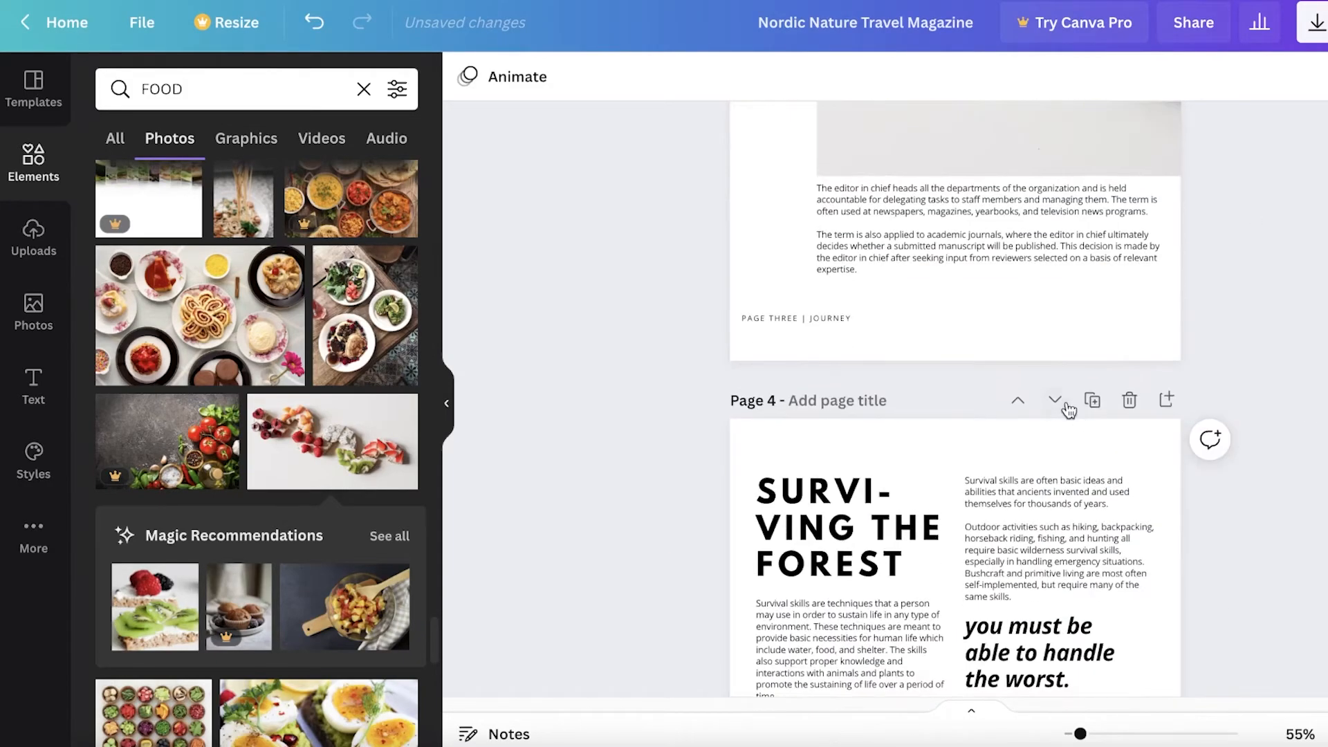
{"action": "scroll", "coordinate": [1066, 405], "scroll_direction": "up", "scroll_amount": 10}
{"action": "scroll", "coordinate": [1062, 408], "scroll_direction": "down", "scroll_amount": 1}
{"action": "scroll", "coordinate": [1062, 407], "scroll_direction": "down", "scroll_amount": 15}
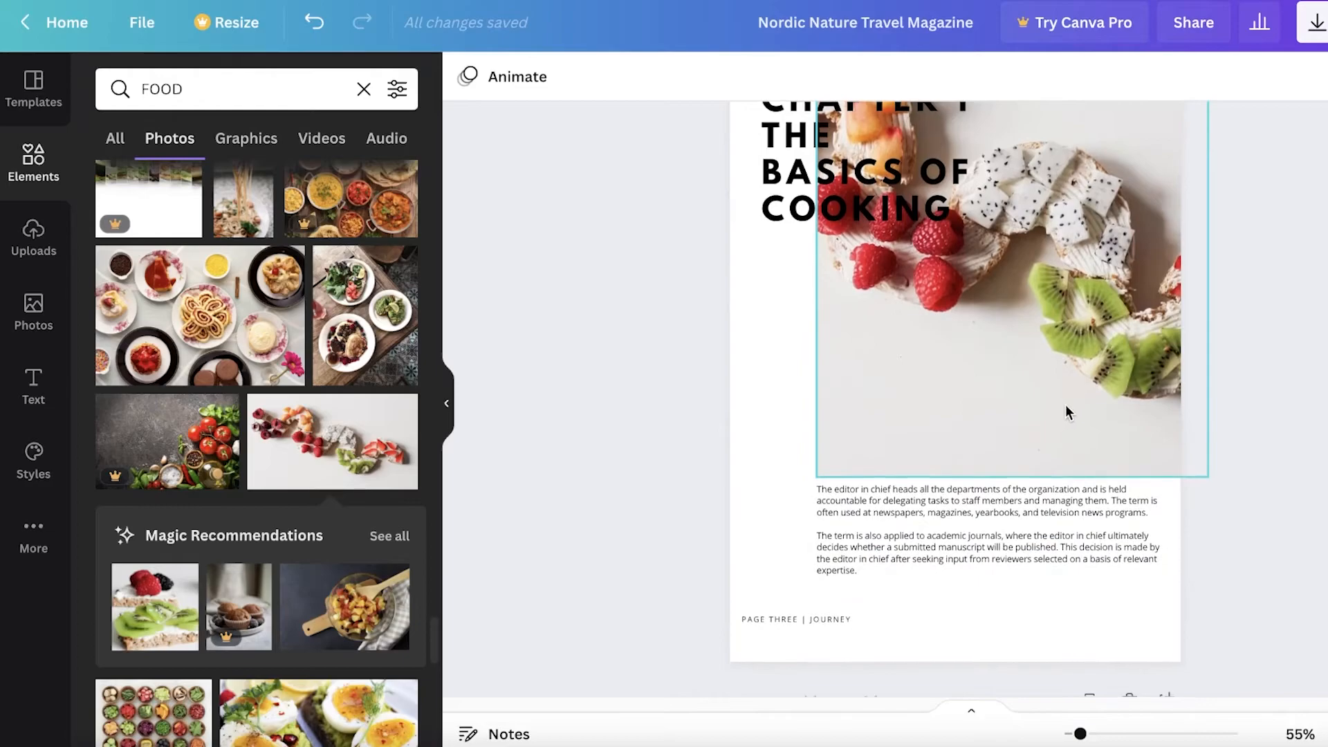
{"action": "scroll", "coordinate": [1069, 413], "scroll_direction": "down", "scroll_amount": 3}
{"action": "scroll", "coordinate": [874, 424], "scroll_direction": "up", "scroll_amount": 5}
{"action": "left_click", "coordinate": [907, 539]}
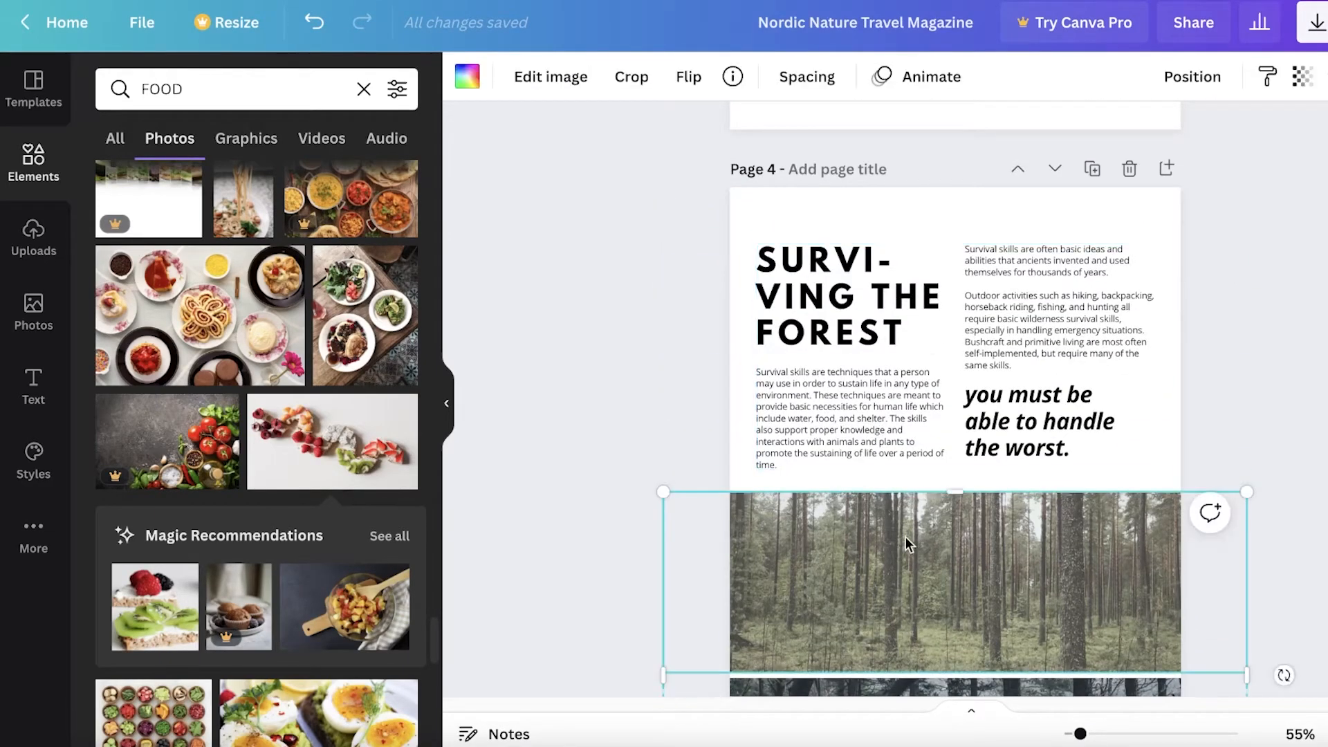
{"action": "key", "text": "Delete"}
{"action": "scroll", "coordinate": [910, 568], "scroll_direction": "down", "scroll_amount": 4}
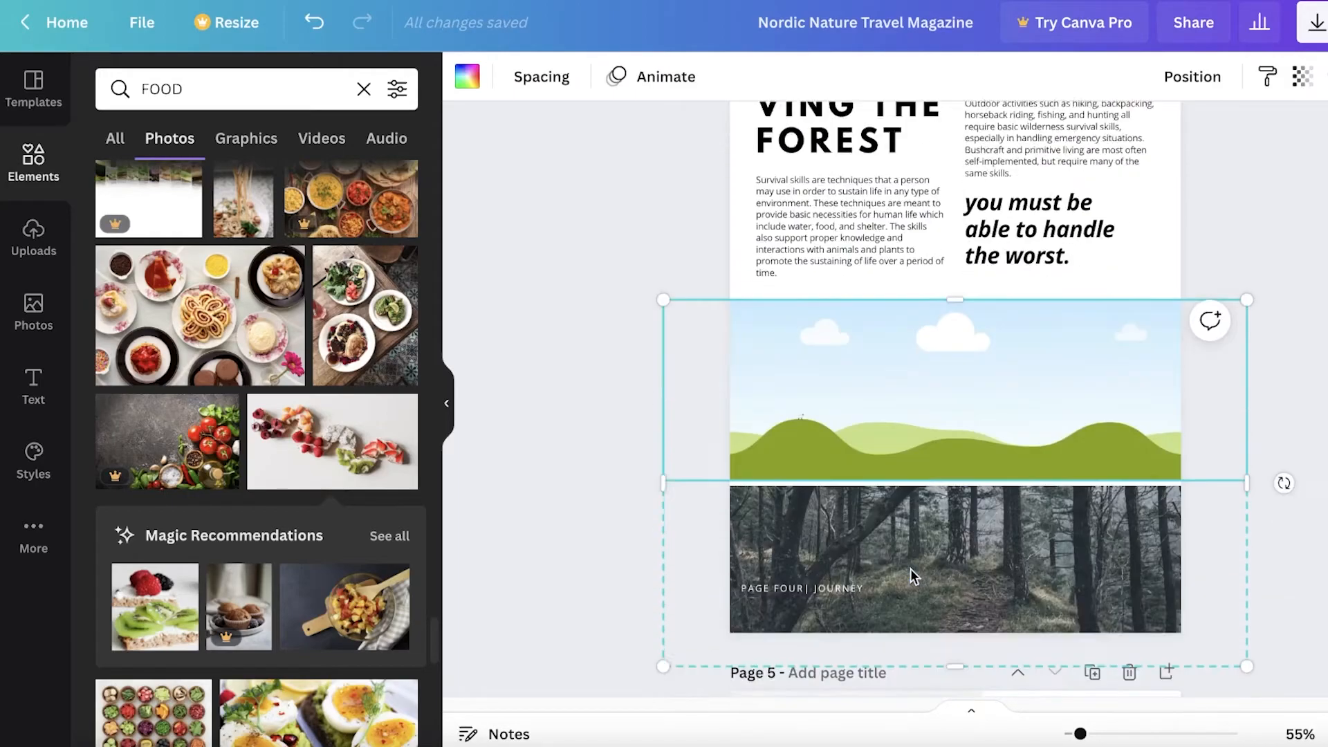
{"action": "key", "text": "Delete"}
{"action": "scroll", "coordinate": [927, 492], "scroll_direction": "up", "scroll_amount": 5}
Replace the SURVI-VING THE FOREST heading with STEAK
{"action": "double_click", "coordinate": [835, 620]}
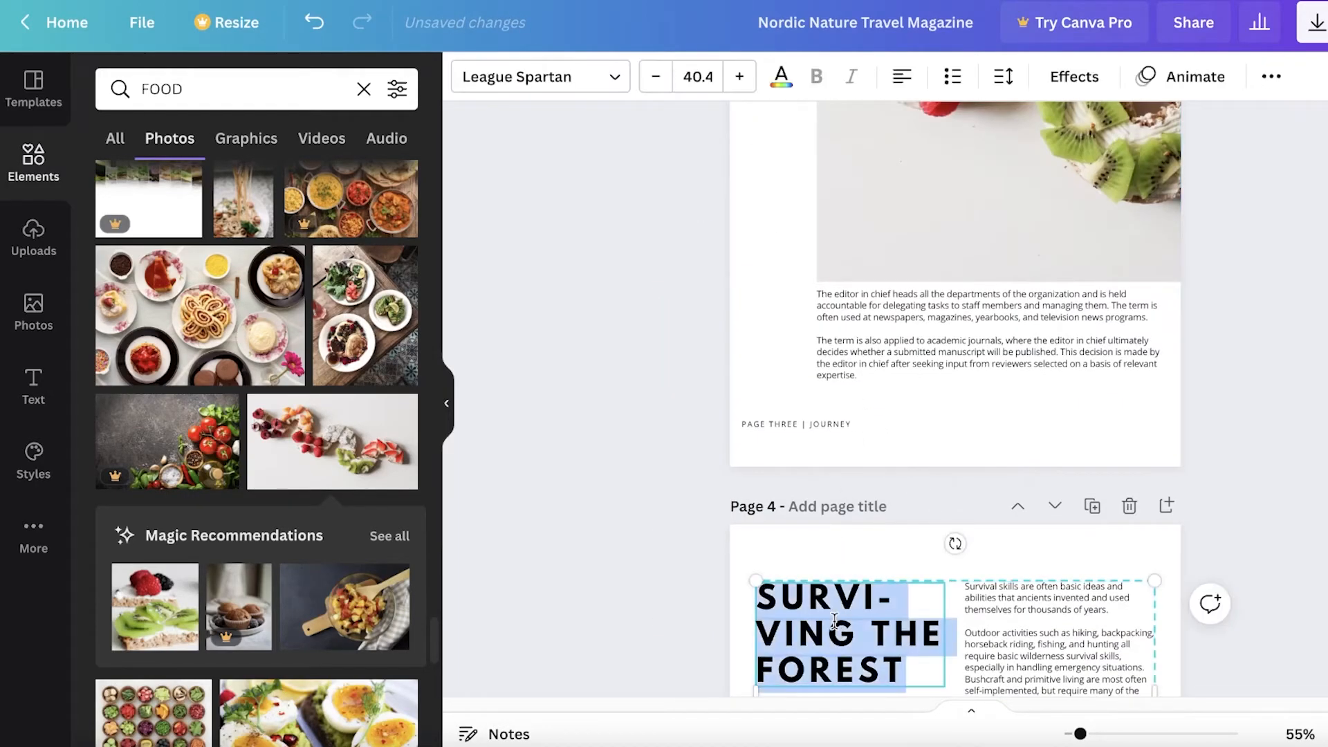
{"action": "type", "text": "7"}
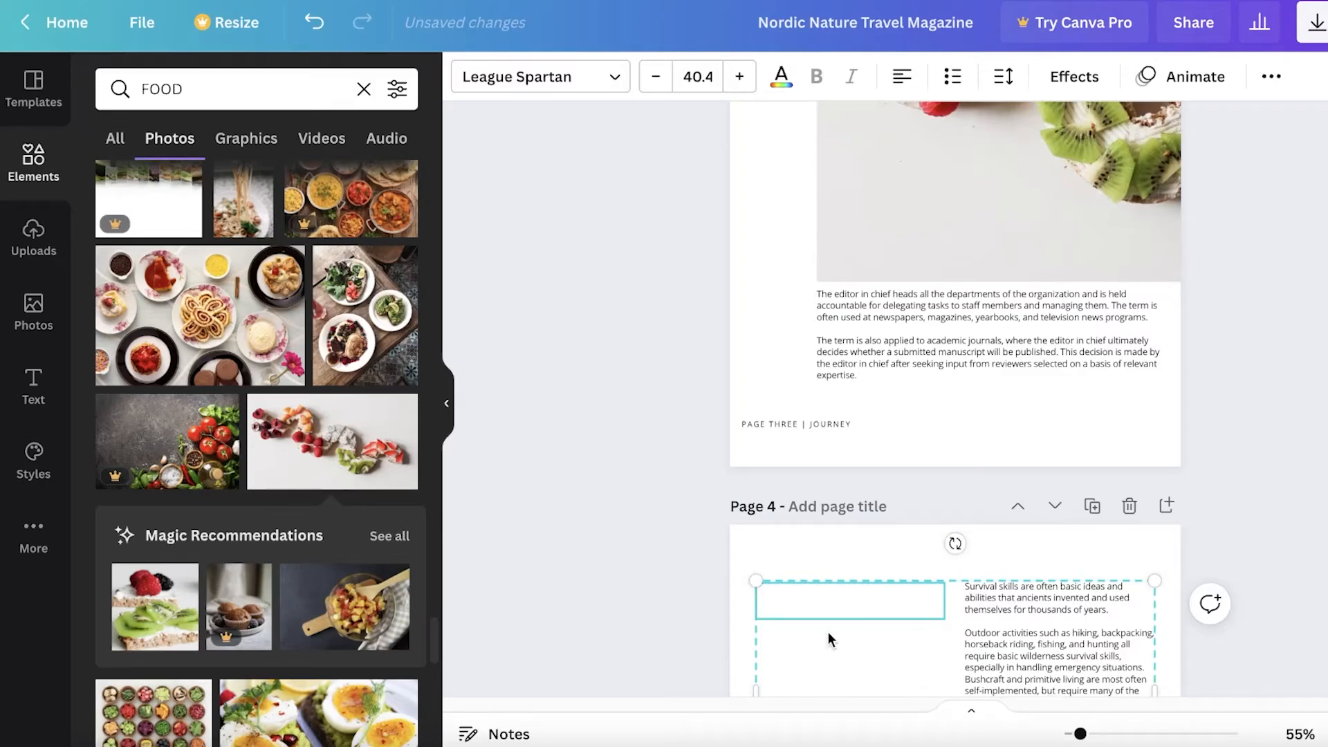
{"action": "scroll", "coordinate": [971, 595], "scroll_direction": "down", "scroll_amount": 4}
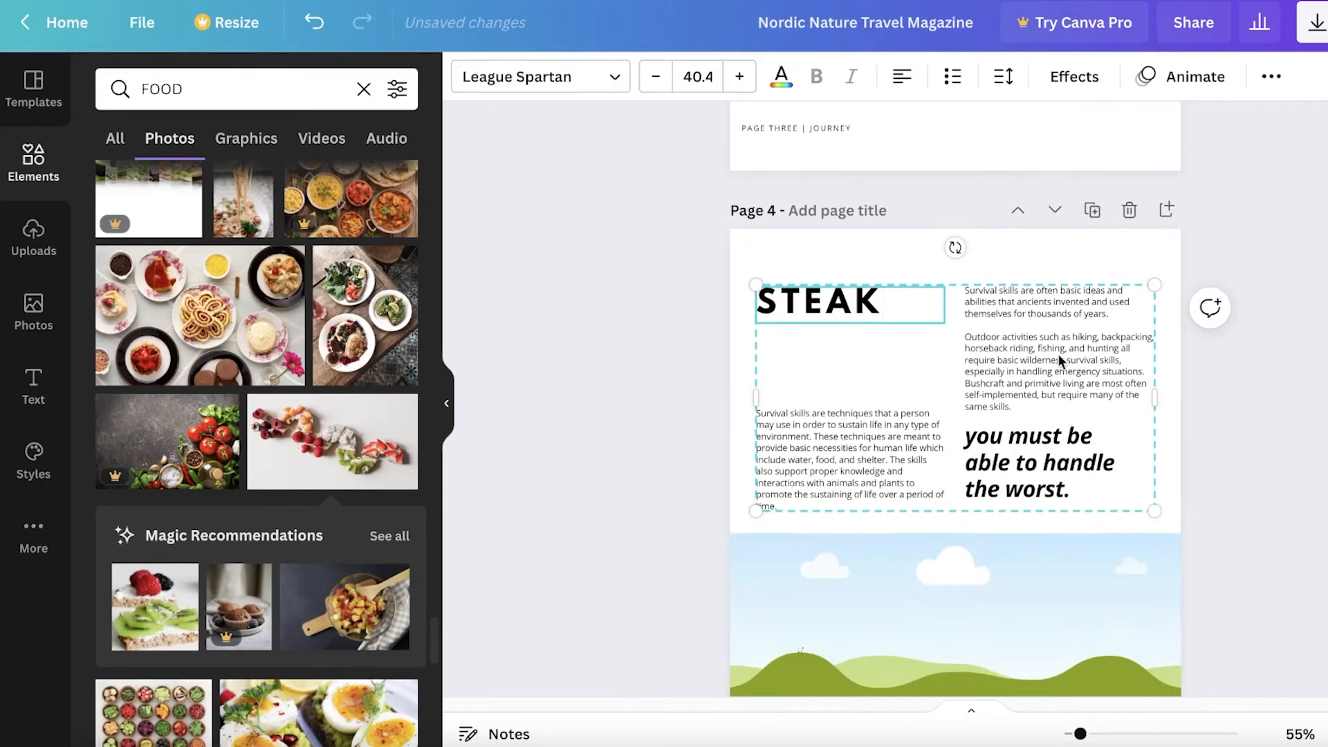
{"action": "scroll", "coordinate": [767, 443], "scroll_direction": "down", "scroll_amount": 3}
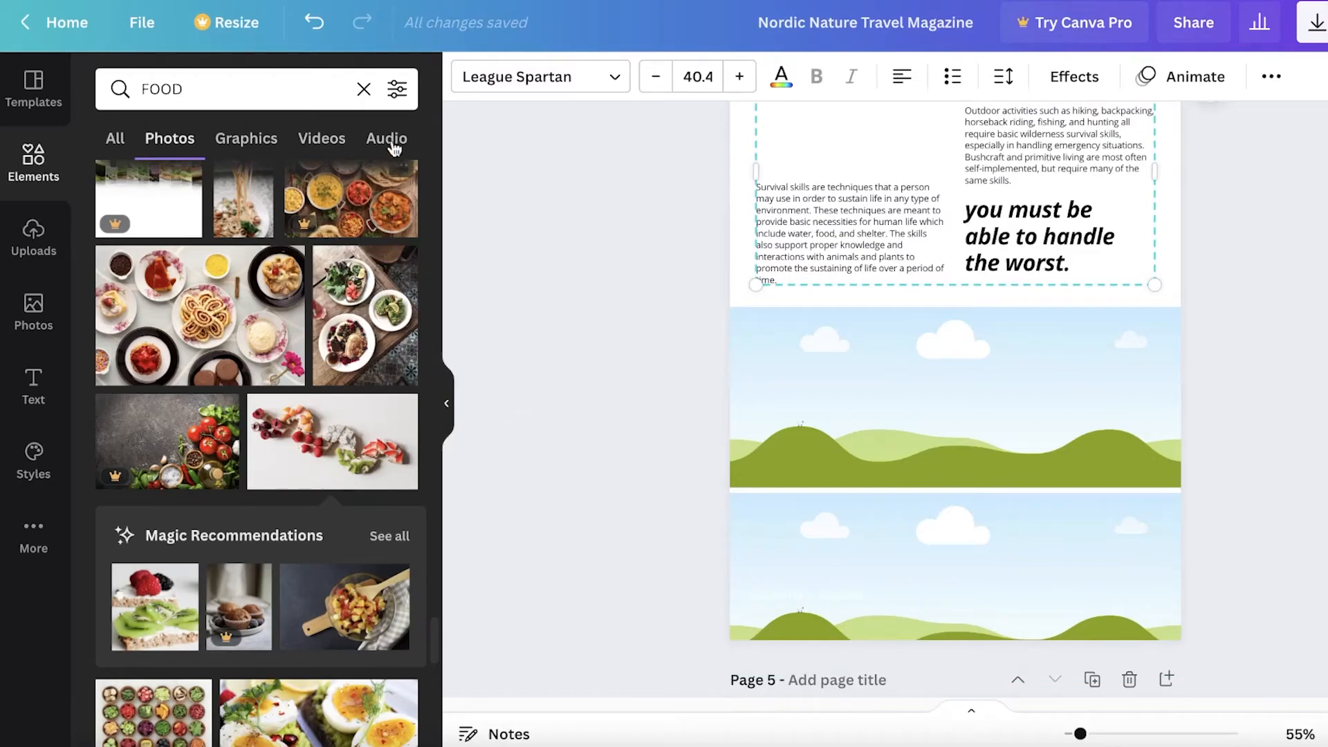
Search photos for STEAK and place the steak-and-fries photo in the upper frame
{"action": "left_click", "coordinate": [377, 90]}
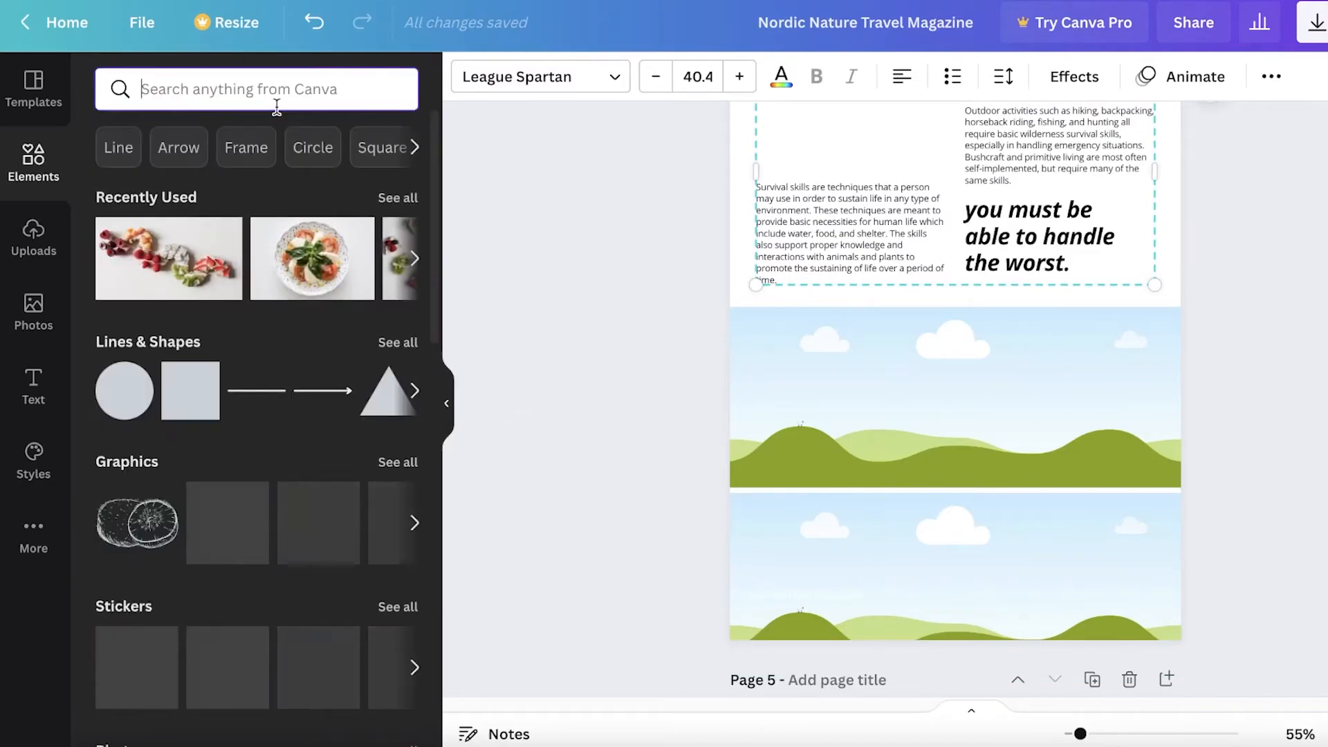
{"action": "type", "text": "STEAK"}
{"action": "key", "text": "Return"}
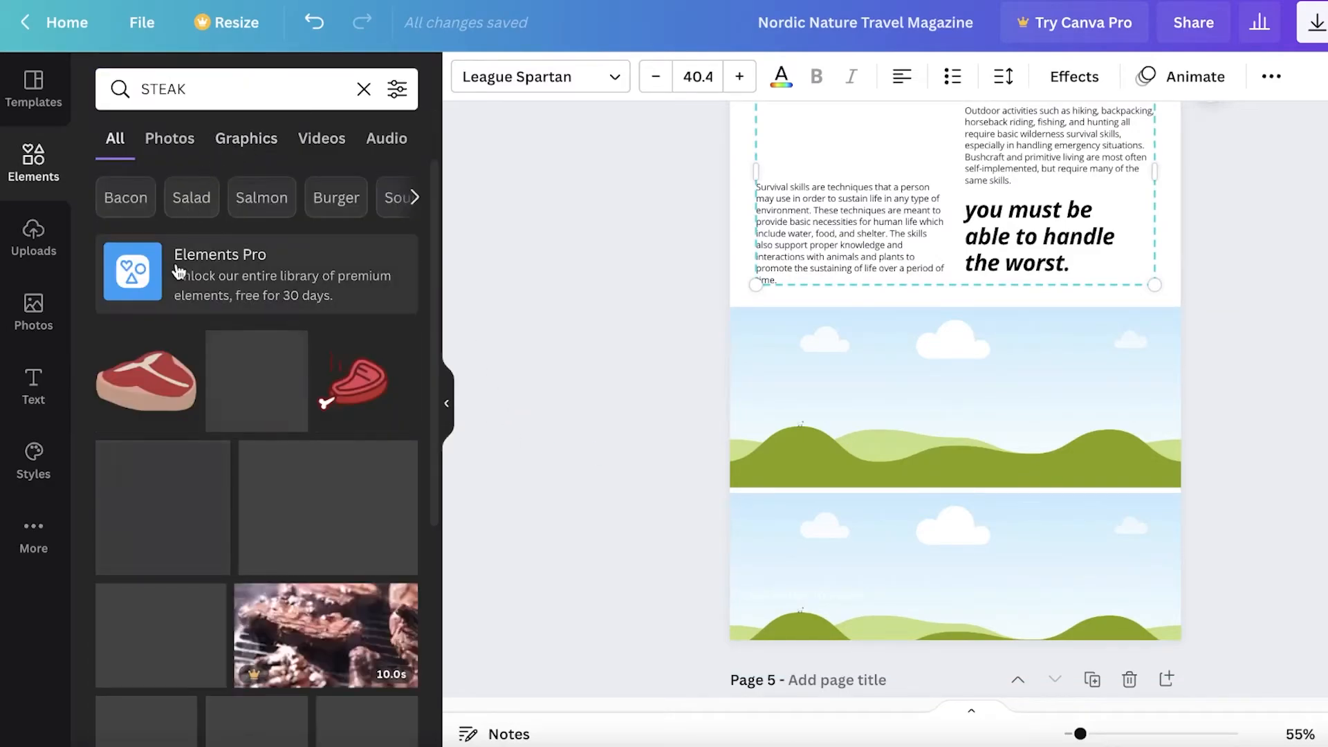
{"action": "left_click", "coordinate": [183, 141]}
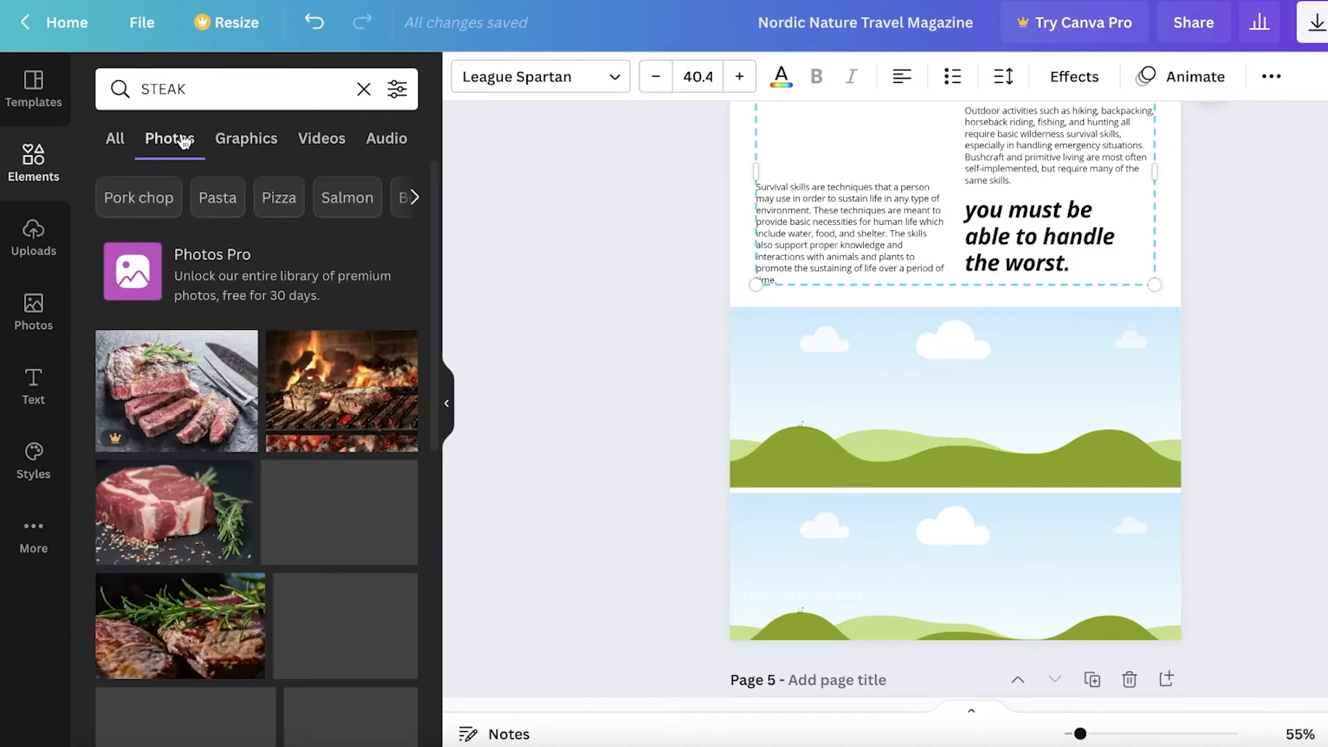
{"action": "scroll", "coordinate": [214, 460], "scroll_direction": "down", "scroll_amount": 2}
{"action": "scroll", "coordinate": [215, 460], "scroll_direction": "down", "scroll_amount": 5}
{"action": "scroll", "coordinate": [208, 468], "scroll_direction": "down", "scroll_amount": 4}
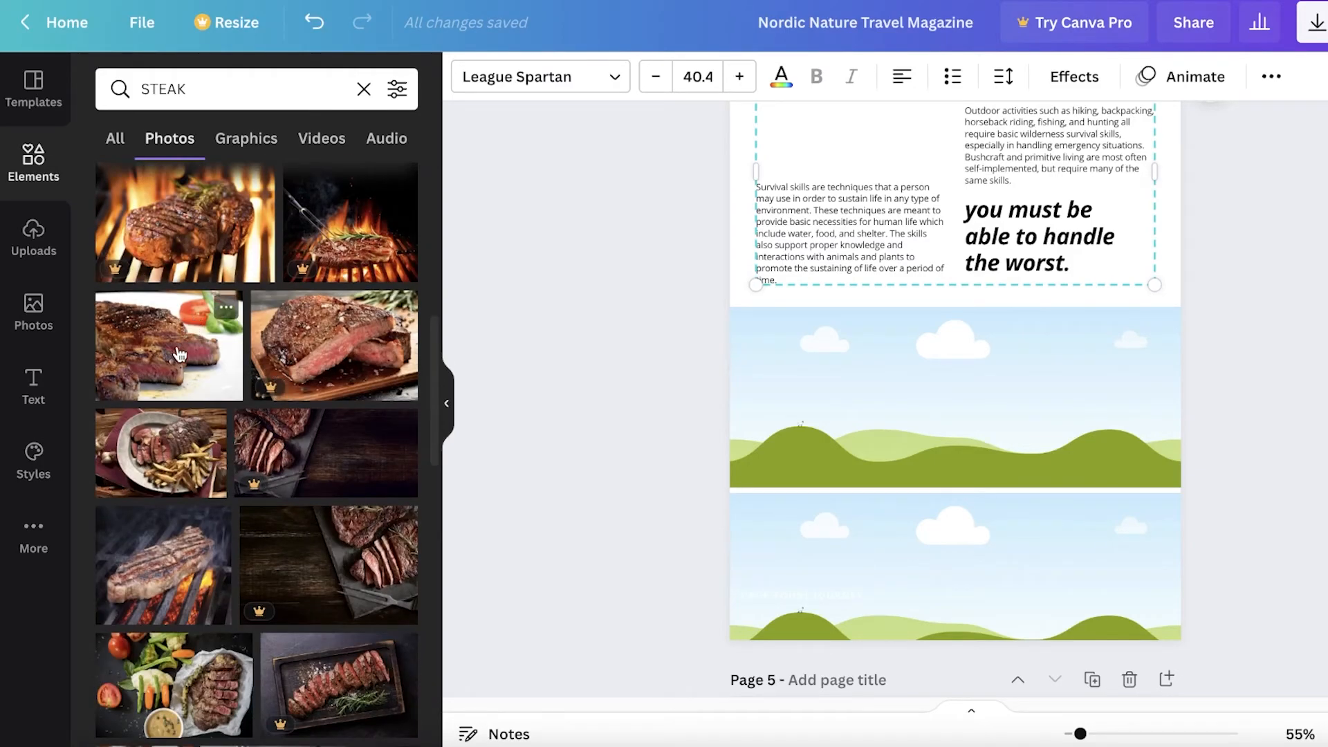
{"action": "left_click_drag", "start_coordinate": [162, 450], "coordinate": [879, 424]}
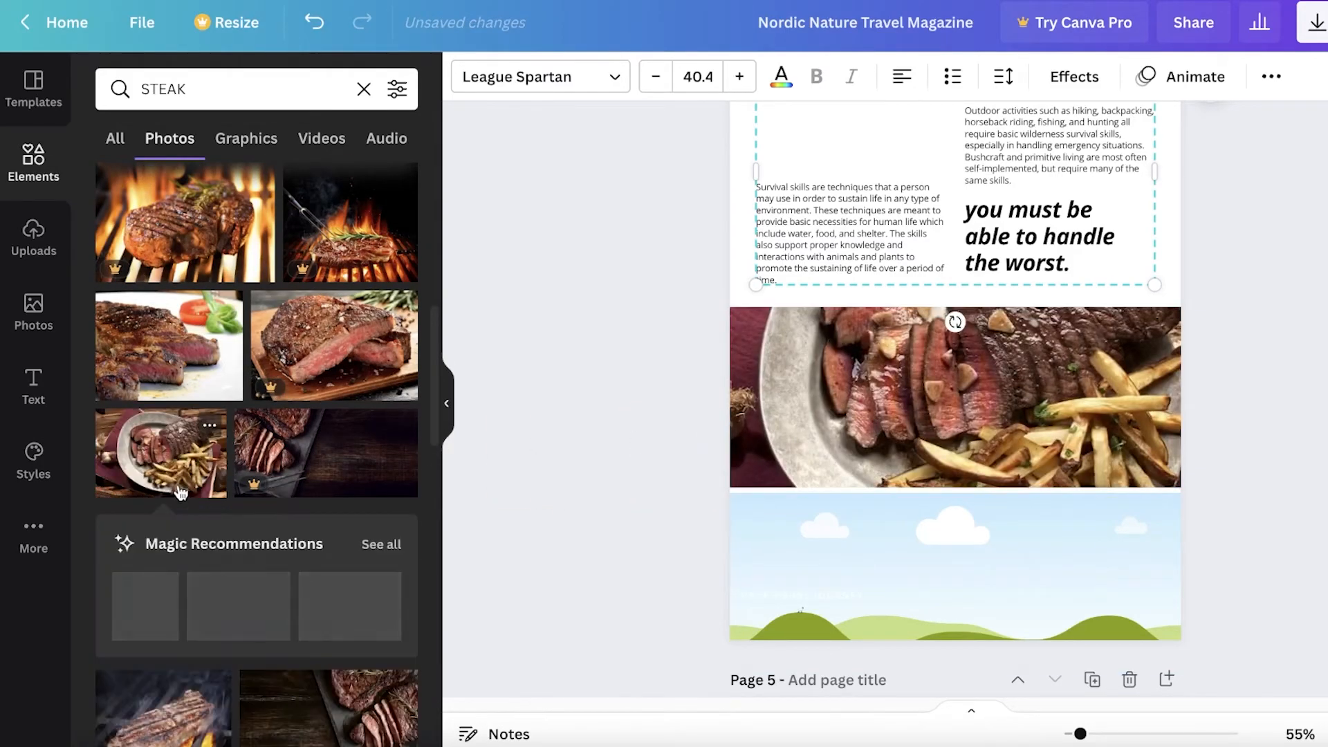
Fill the lower frame with a grilled ribs photo from the similar-photo recommendations
{"action": "scroll", "coordinate": [290, 499], "scroll_direction": "down", "scroll_amount": 1}
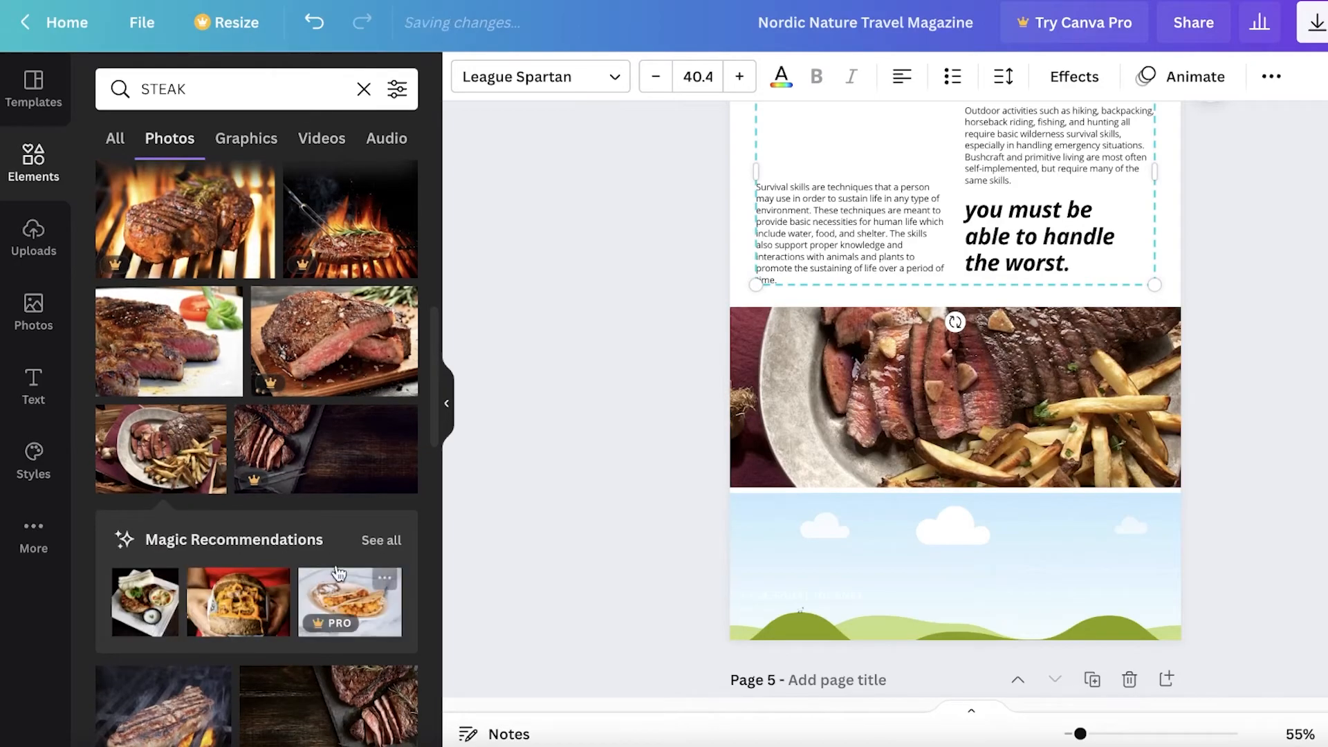
{"action": "left_click", "coordinate": [381, 540]}
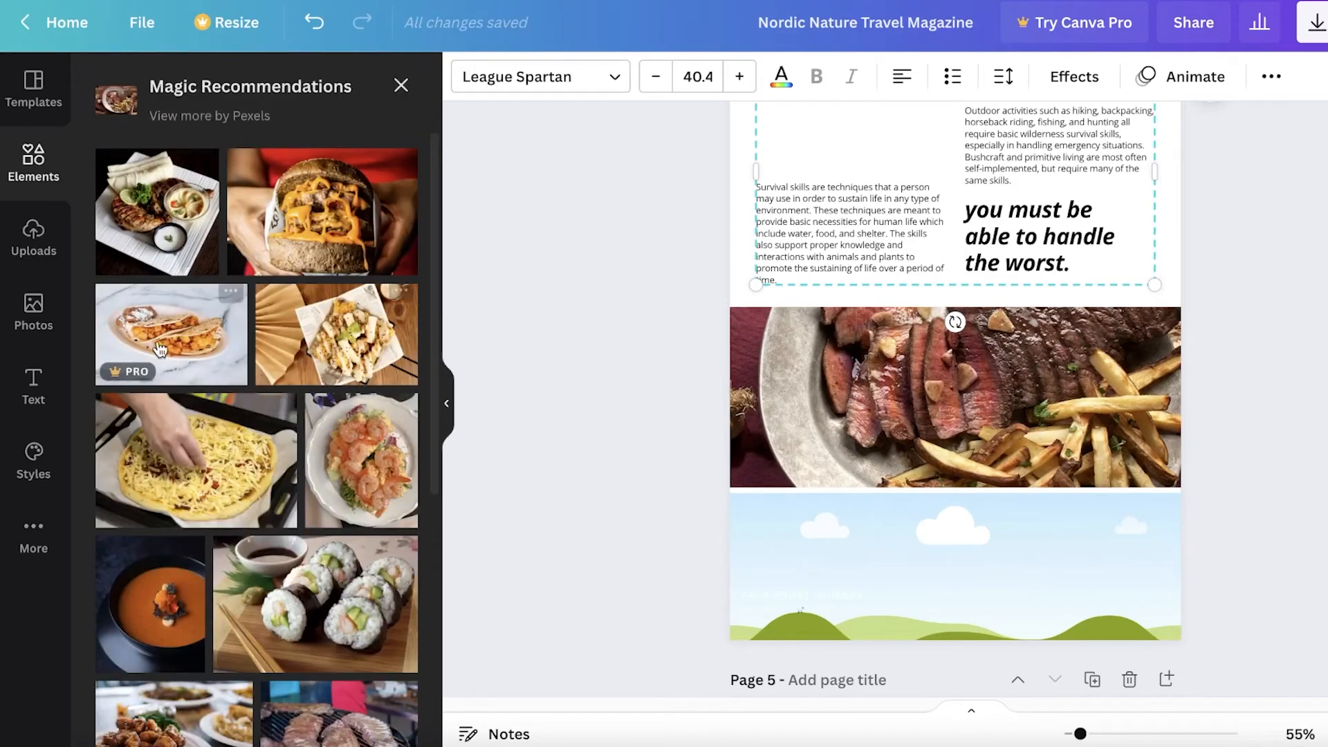
{"action": "left_click_drag", "start_coordinate": [158, 220], "coordinate": [217, 331]}
{"action": "scroll", "coordinate": [222, 476], "scroll_direction": "down", "scroll_amount": 4}
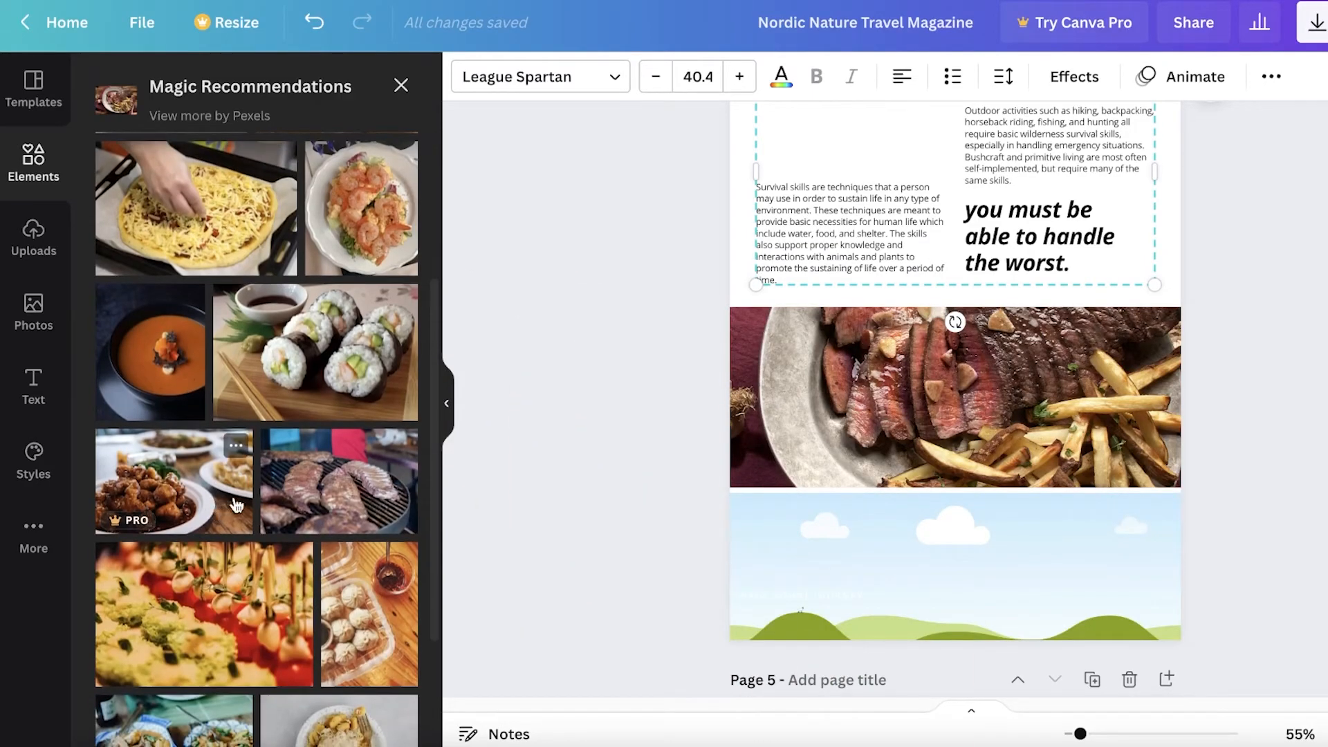
{"action": "left_click_drag", "start_coordinate": [337, 486], "coordinate": [969, 560]}
{"action": "scroll", "coordinate": [1291, 354], "scroll_direction": "down", "scroll_amount": 3}
{"action": "left_click", "coordinate": [1291, 354]}
Delete page 5 from the design
{"action": "scroll", "coordinate": [839, 298], "scroll_direction": "up", "scroll_amount": 4}
{"action": "scroll", "coordinate": [955, 443], "scroll_direction": "down", "scroll_amount": 5}
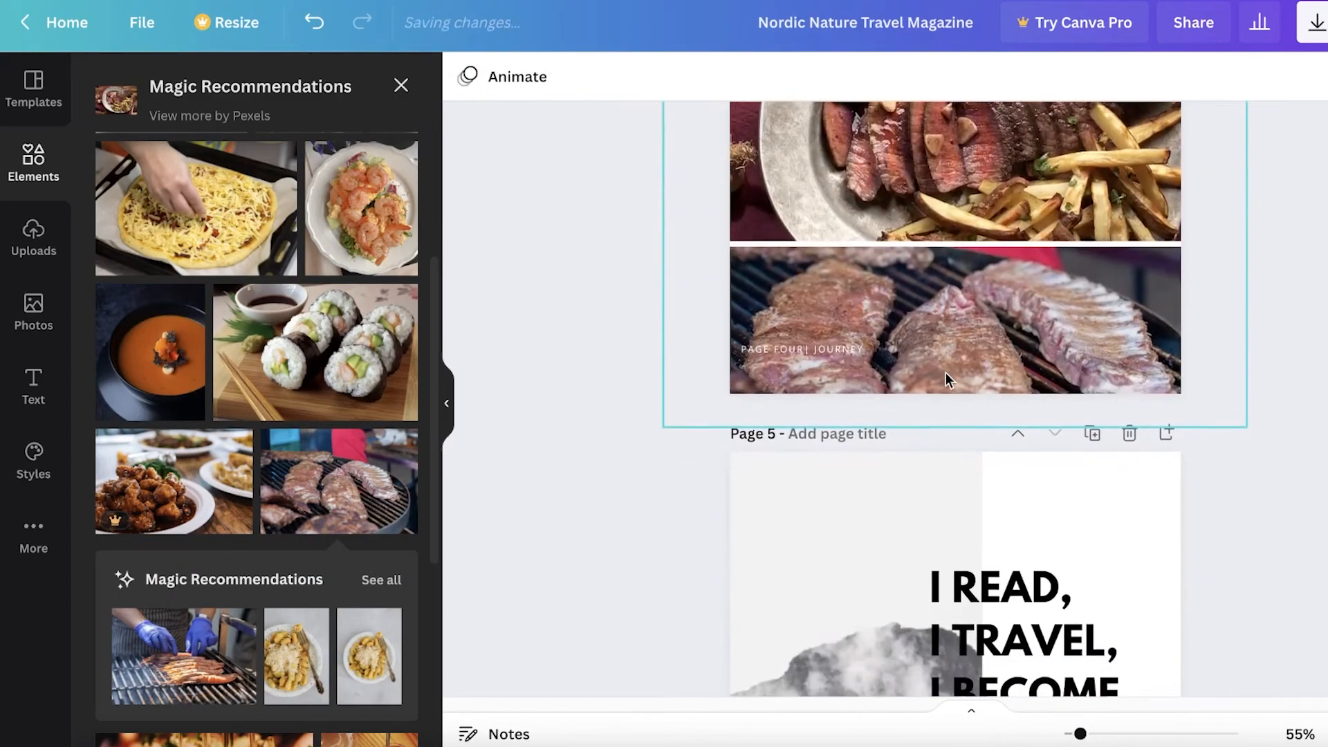
{"action": "left_click", "coordinate": [1130, 431]}
{"action": "scroll", "coordinate": [1000, 391], "scroll_direction": "up", "scroll_amount": 5}
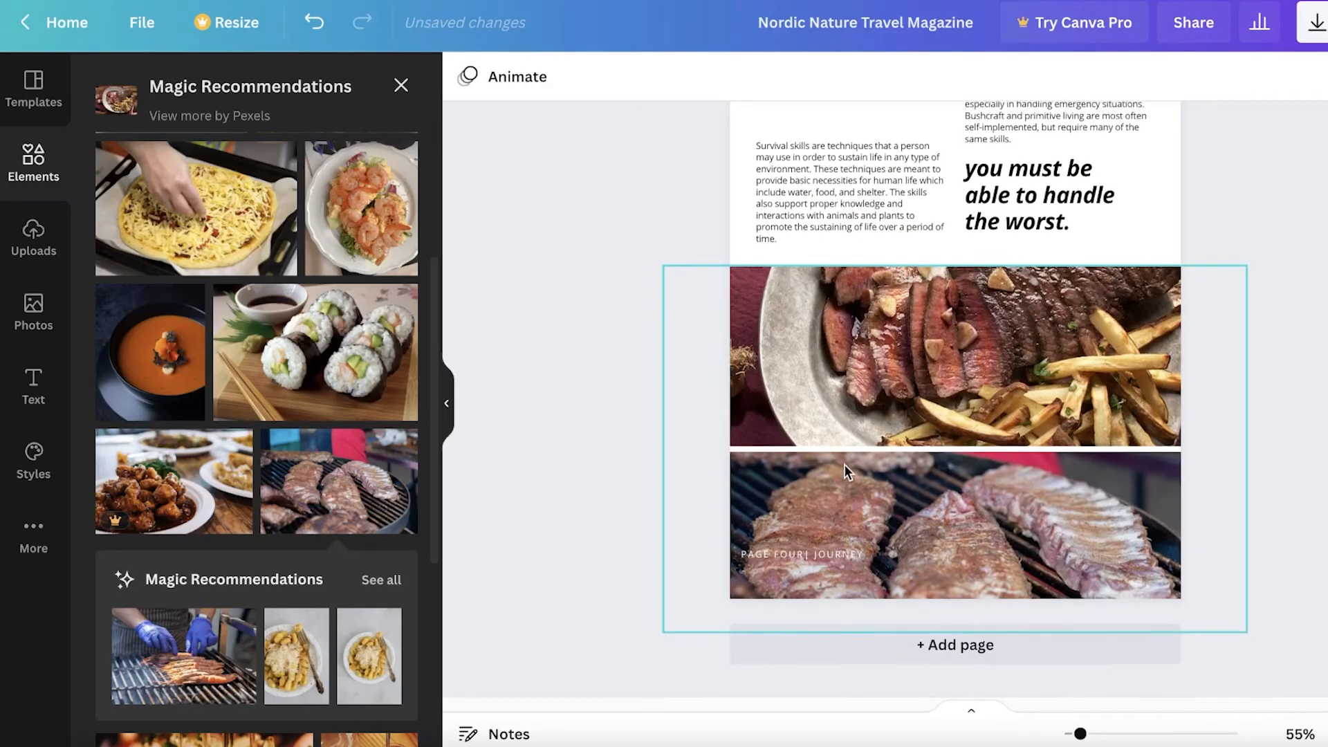
{"action": "scroll", "coordinate": [982, 471], "scroll_direction": "down", "scroll_amount": 2}
{"action": "scroll", "coordinate": [982, 470], "scroll_direction": "up", "scroll_amount": 5}
{"action": "scroll", "coordinate": [987, 435], "scroll_direction": "down", "scroll_amount": 9}
{"action": "scroll", "coordinate": [1114, 283], "scroll_direction": "up", "scroll_amount": 3}
{"action": "scroll", "coordinate": [1100, 345], "scroll_direction": "up", "scroll_amount": 4}
{"action": "left_click", "coordinate": [1091, 435]}
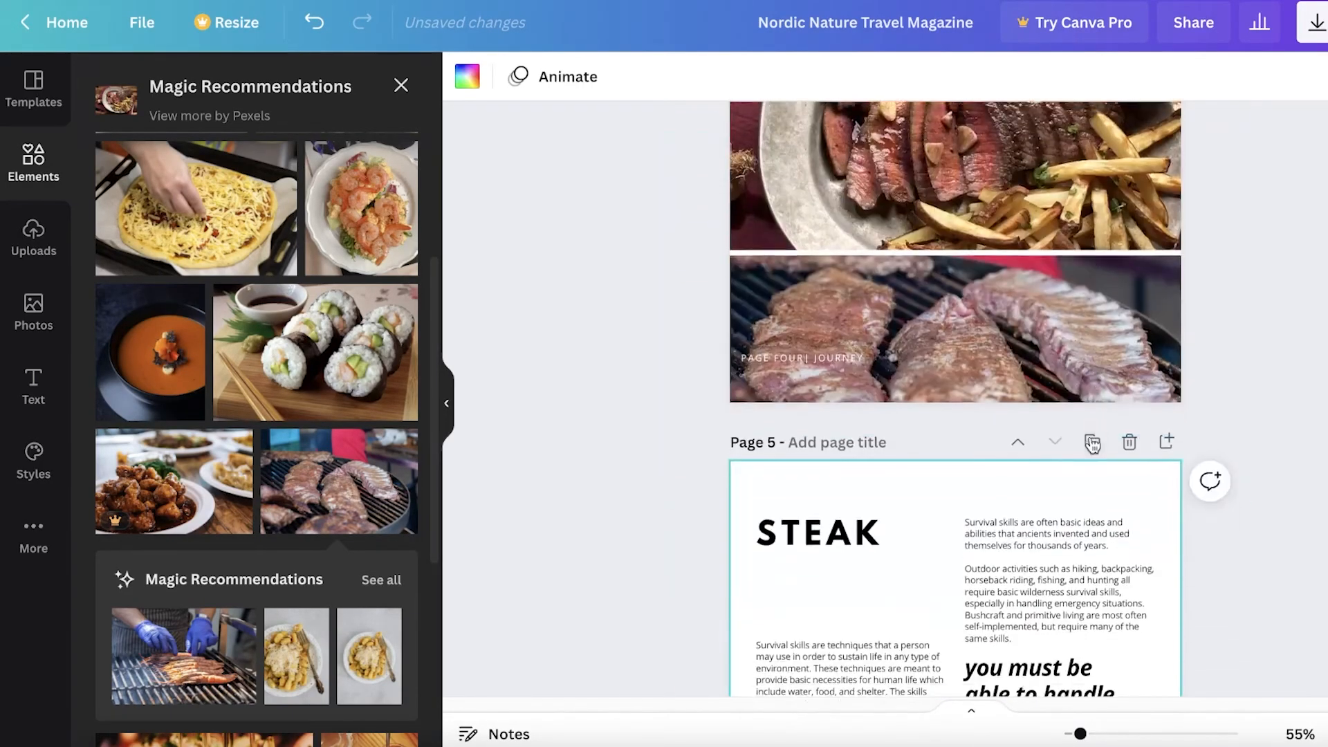
{"action": "scroll", "coordinate": [1026, 488], "scroll_direction": "down", "scroll_amount": 7}
{"action": "scroll", "coordinate": [1213, 255], "scroll_direction": "up", "scroll_amount": 3}
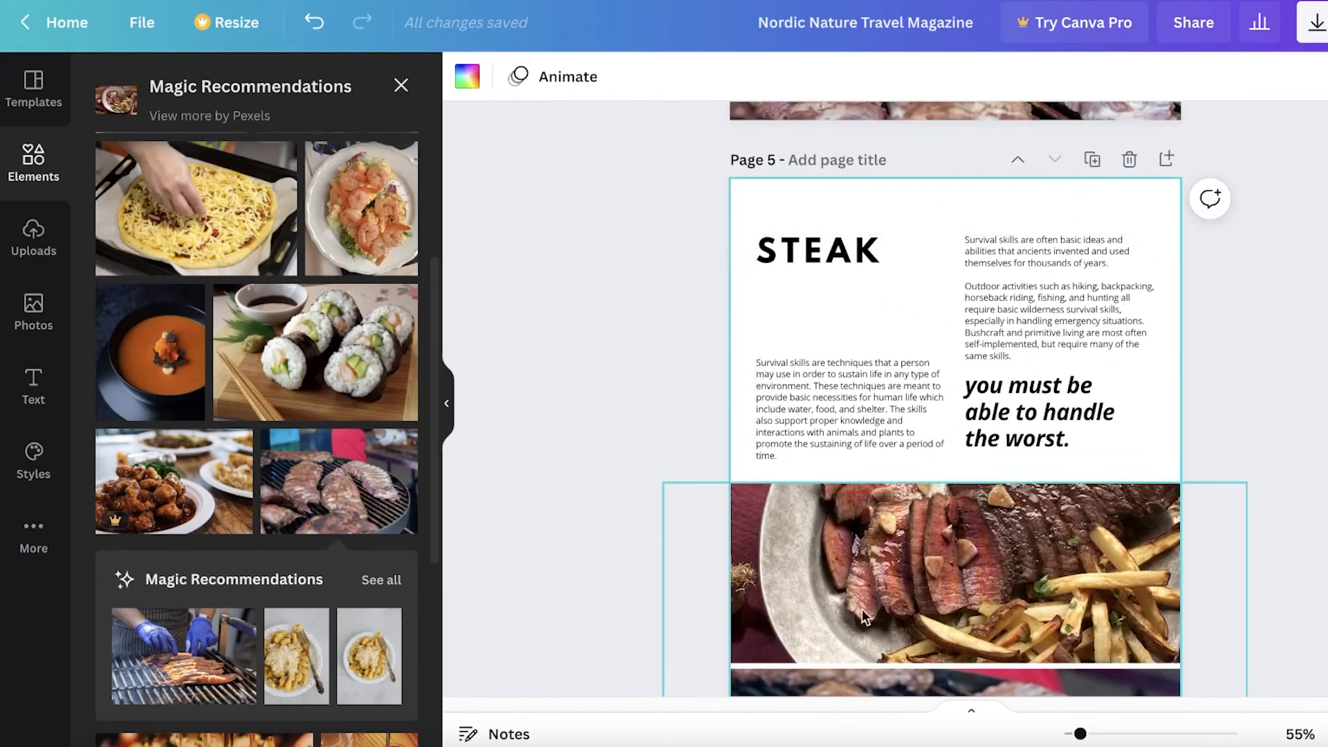
{"action": "scroll", "coordinate": [1013, 578], "scroll_direction": "up", "scroll_amount": 3}
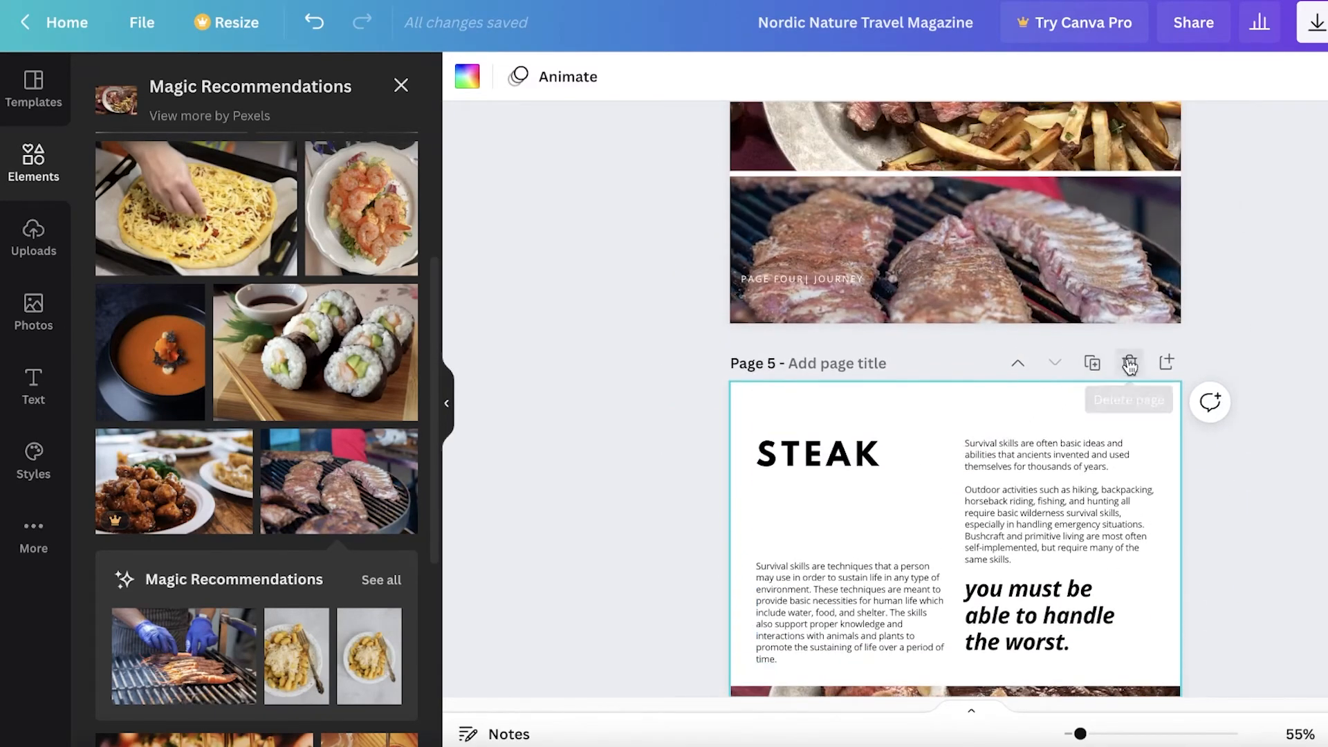
{"action": "left_click", "coordinate": [1130, 365]}
{"action": "scroll", "coordinate": [669, 356], "scroll_direction": "up", "scroll_amount": 15}
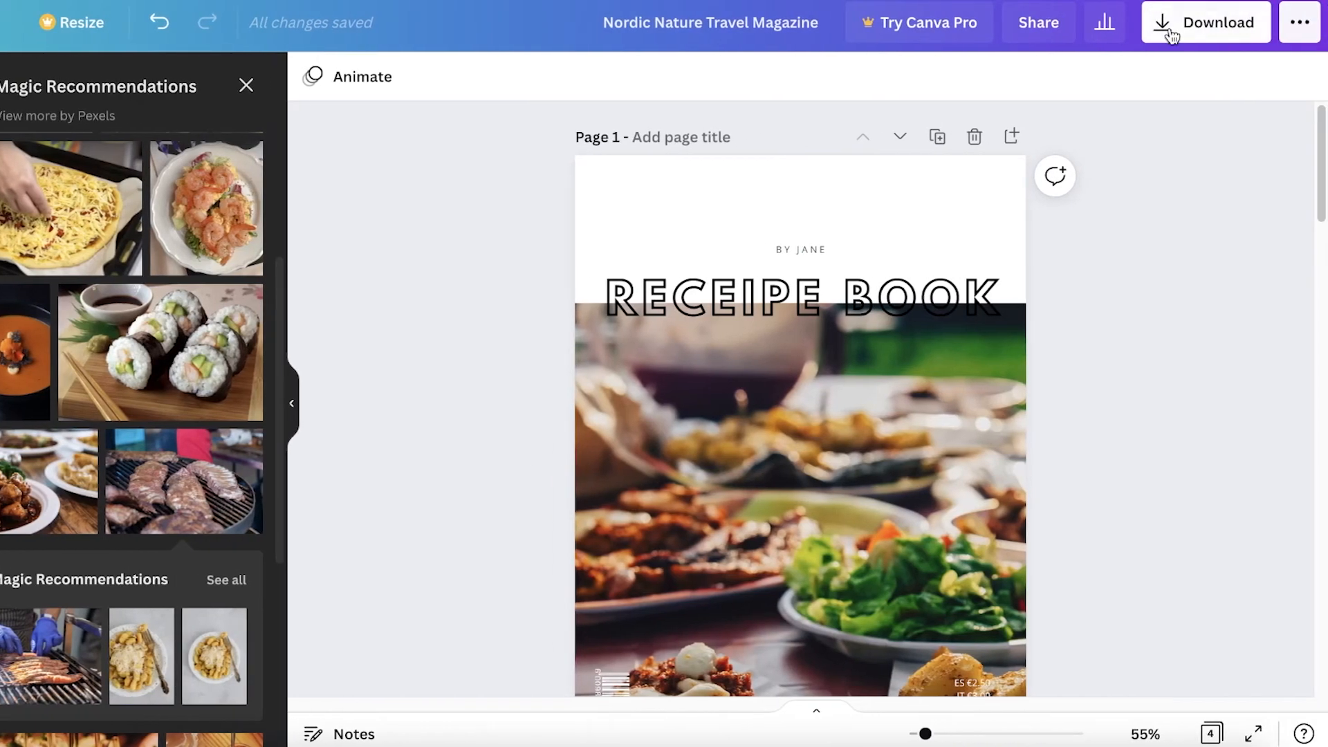
Download the design with file type PDF Print, dismissing the Canva Pro offer
{"action": "left_click", "coordinate": [1172, 36]}
{"action": "left_click", "coordinate": [1140, 181]}
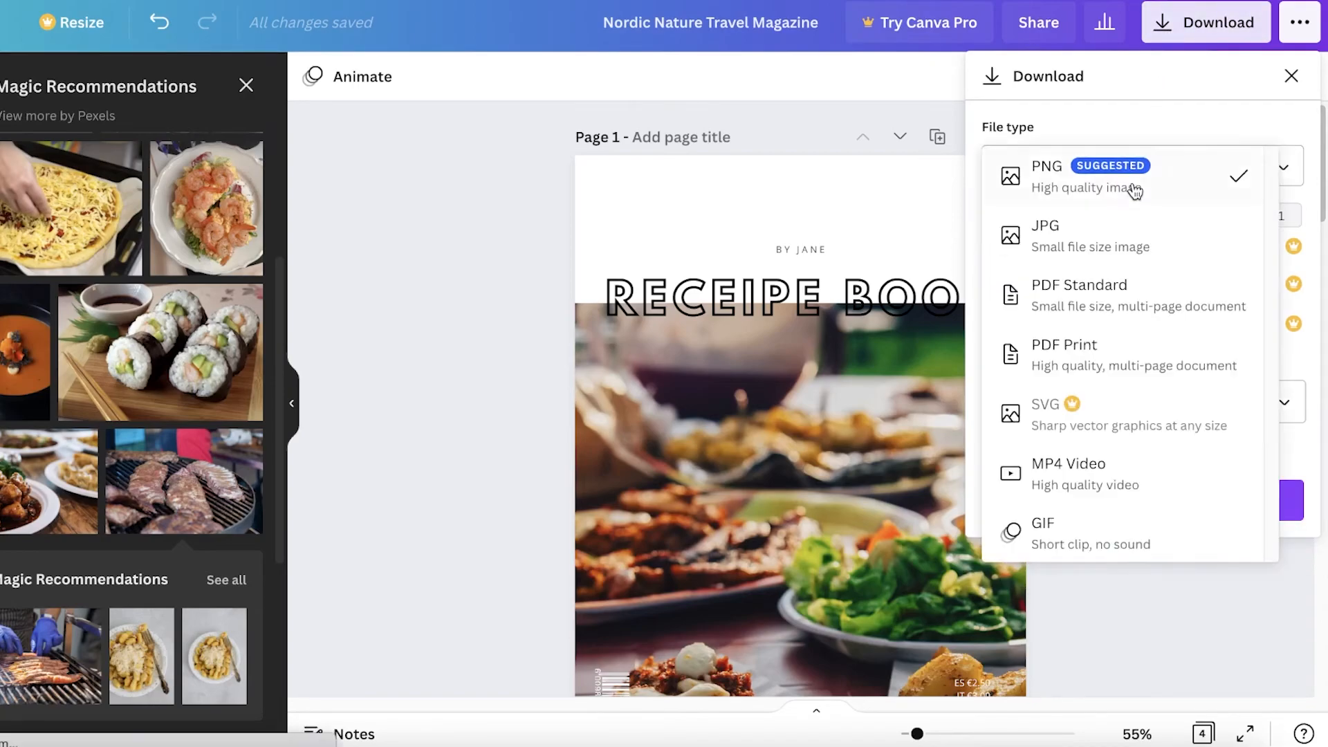
{"action": "left_click", "coordinate": [1095, 308]}
{"action": "left_click", "coordinate": [1132, 170]}
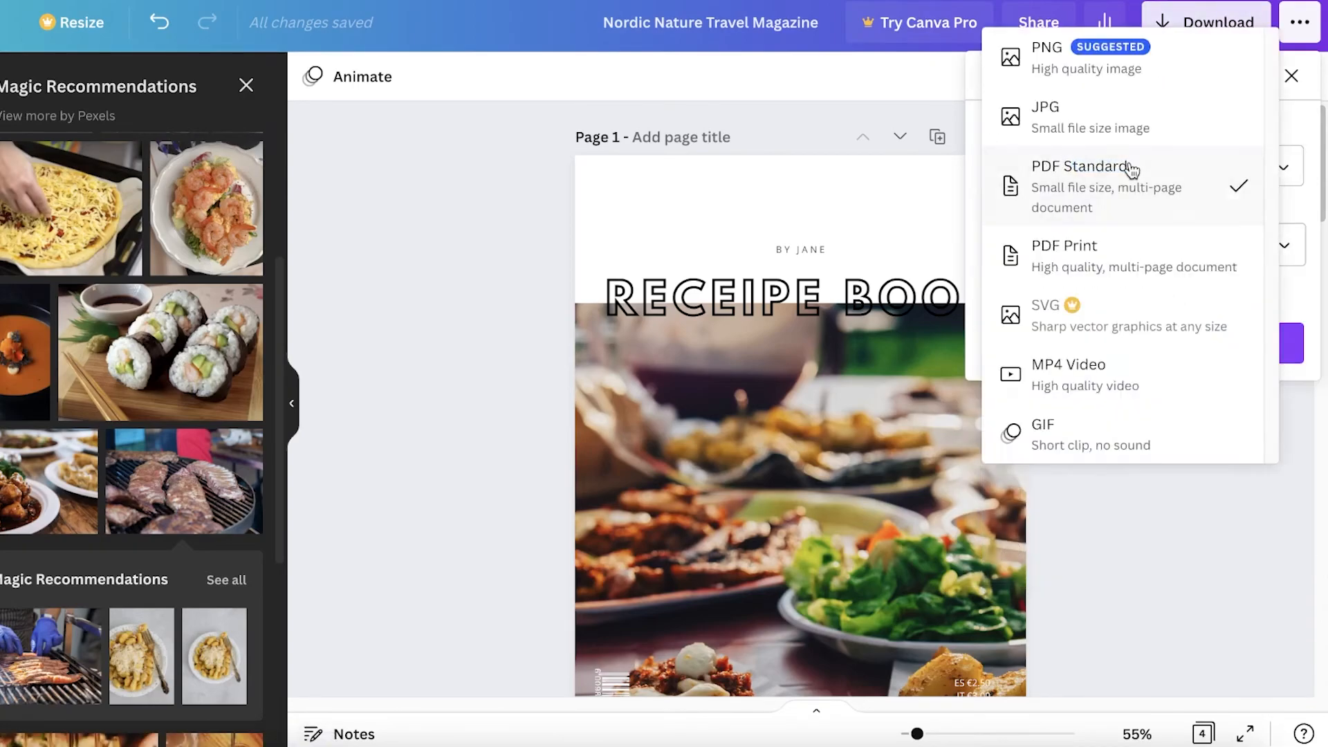
{"action": "left_click", "coordinate": [1100, 258]}
{"action": "left_click", "coordinate": [1141, 166]}
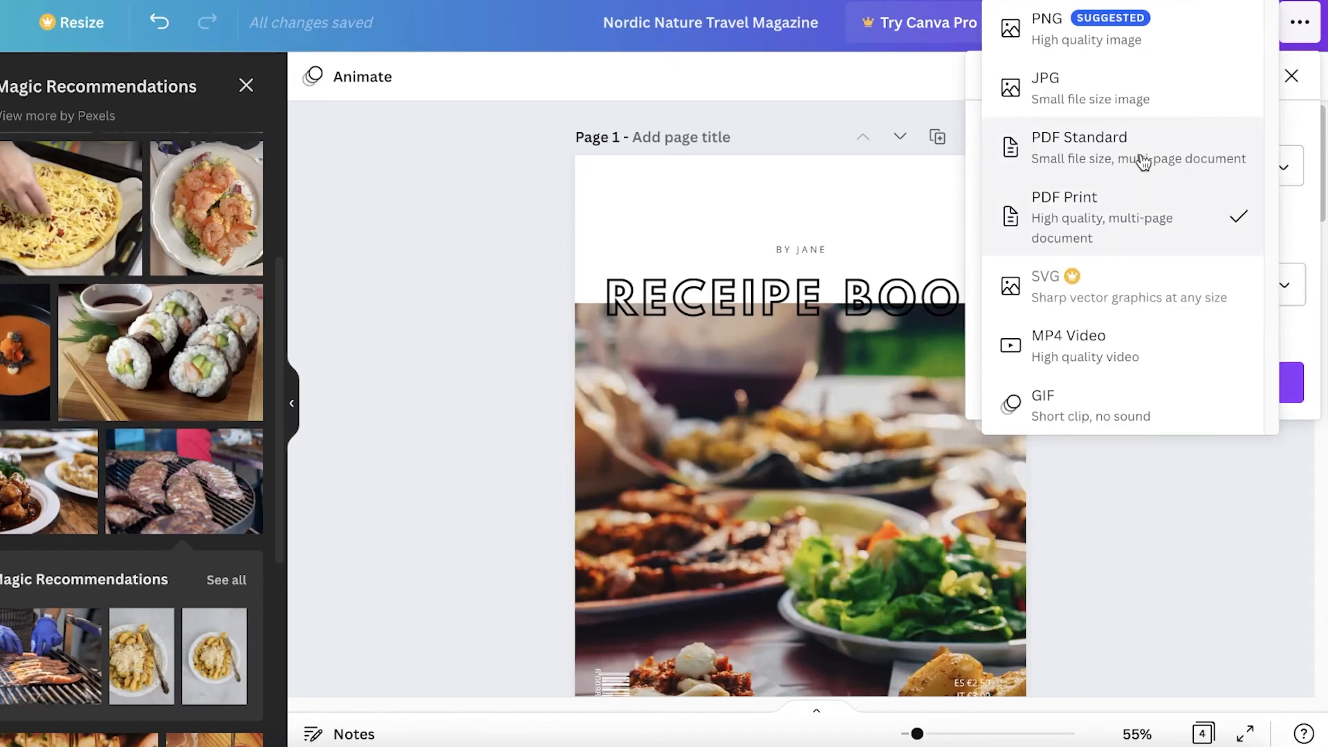
{"action": "left_click", "coordinate": [1106, 259]}
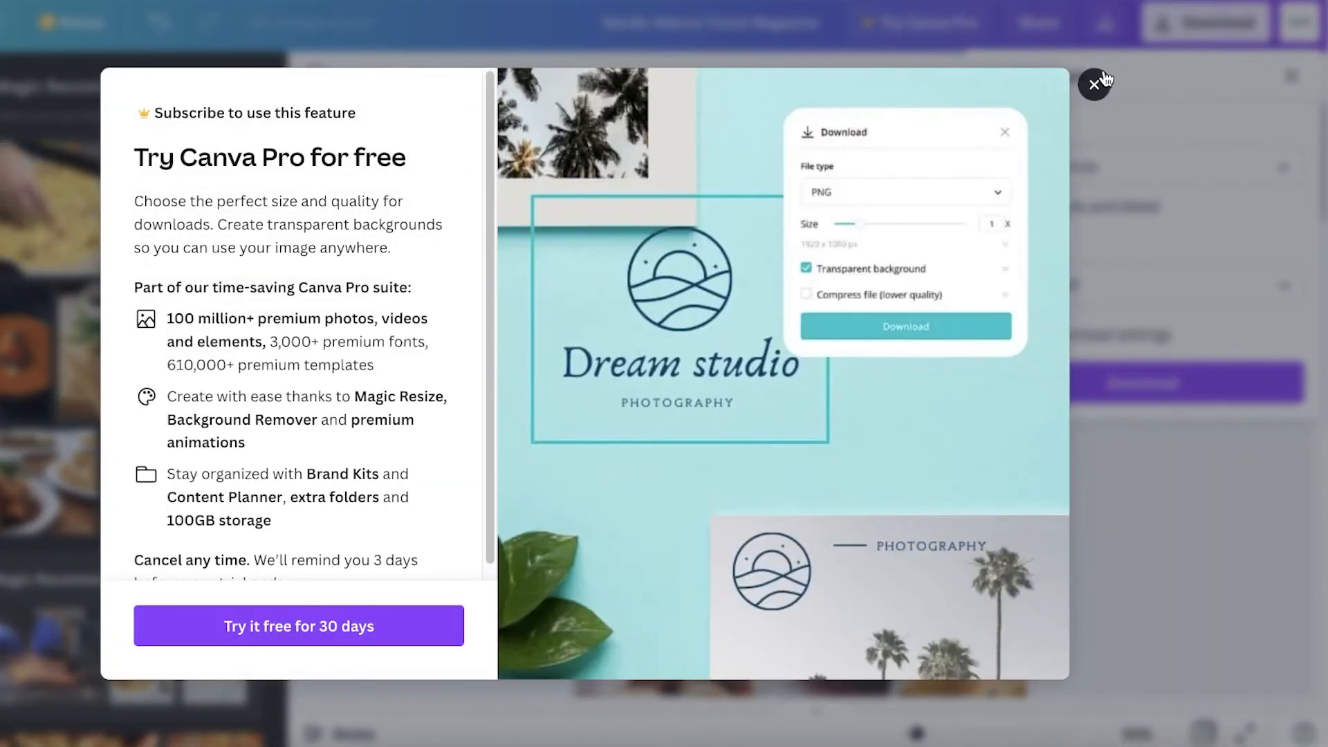
{"action": "left_click", "coordinate": [1095, 84]}
{"action": "left_click", "coordinate": [1079, 381]}
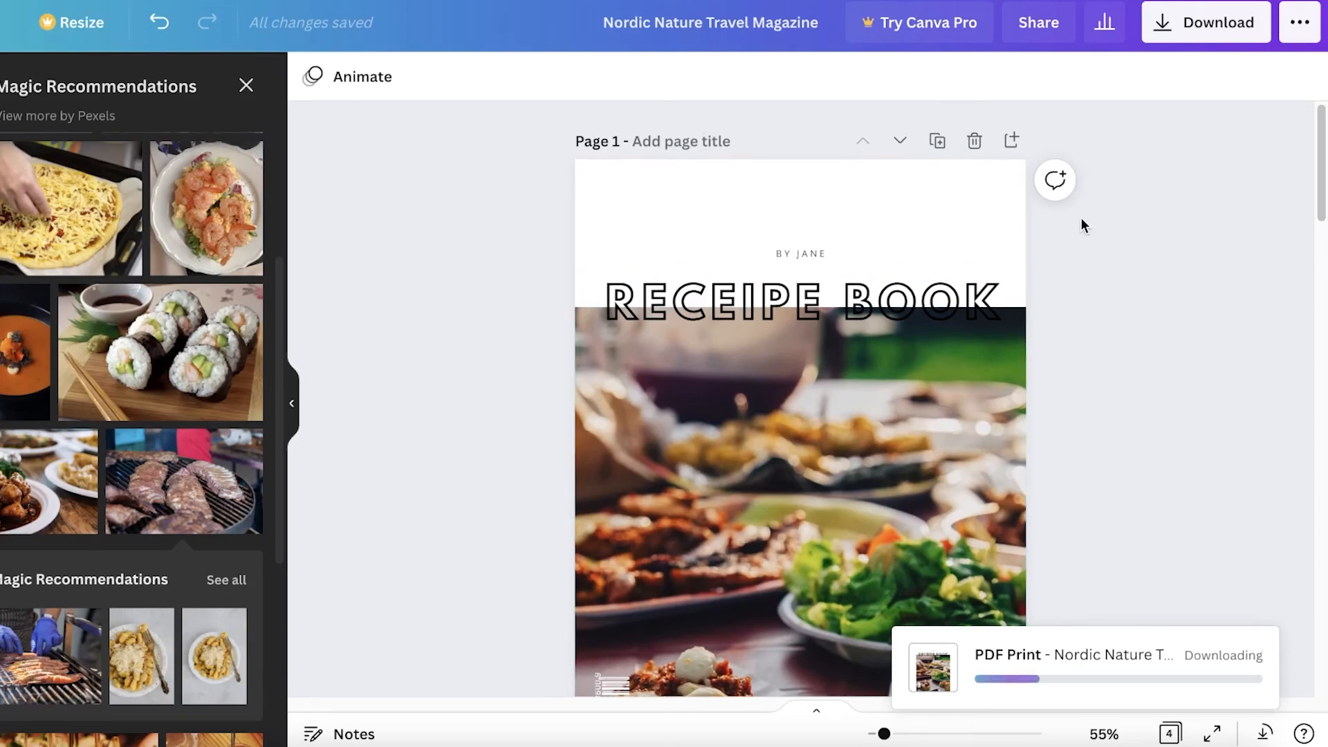
{"action": "scroll", "coordinate": [1090, 228], "scroll_direction": "down", "scroll_amount": 10}
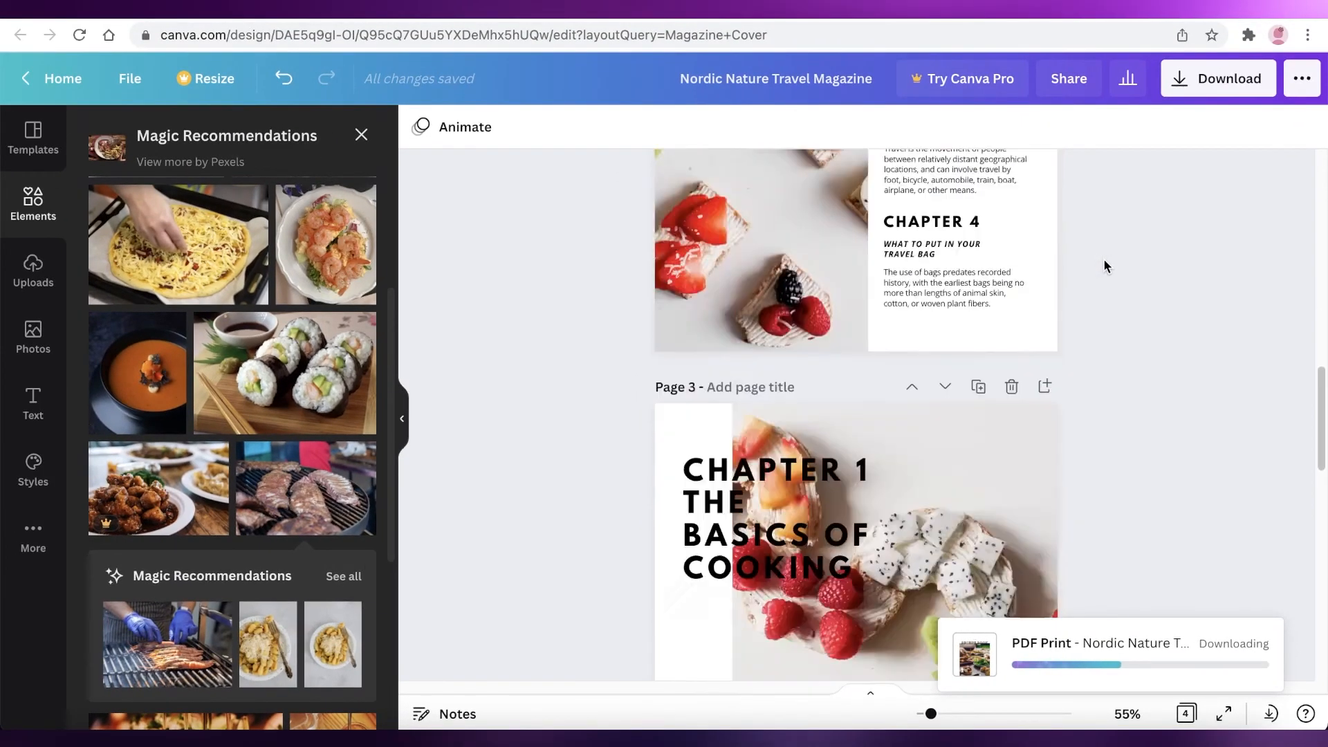
{"action": "scroll", "coordinate": [1103, 261], "scroll_direction": "down", "scroll_amount": 15}
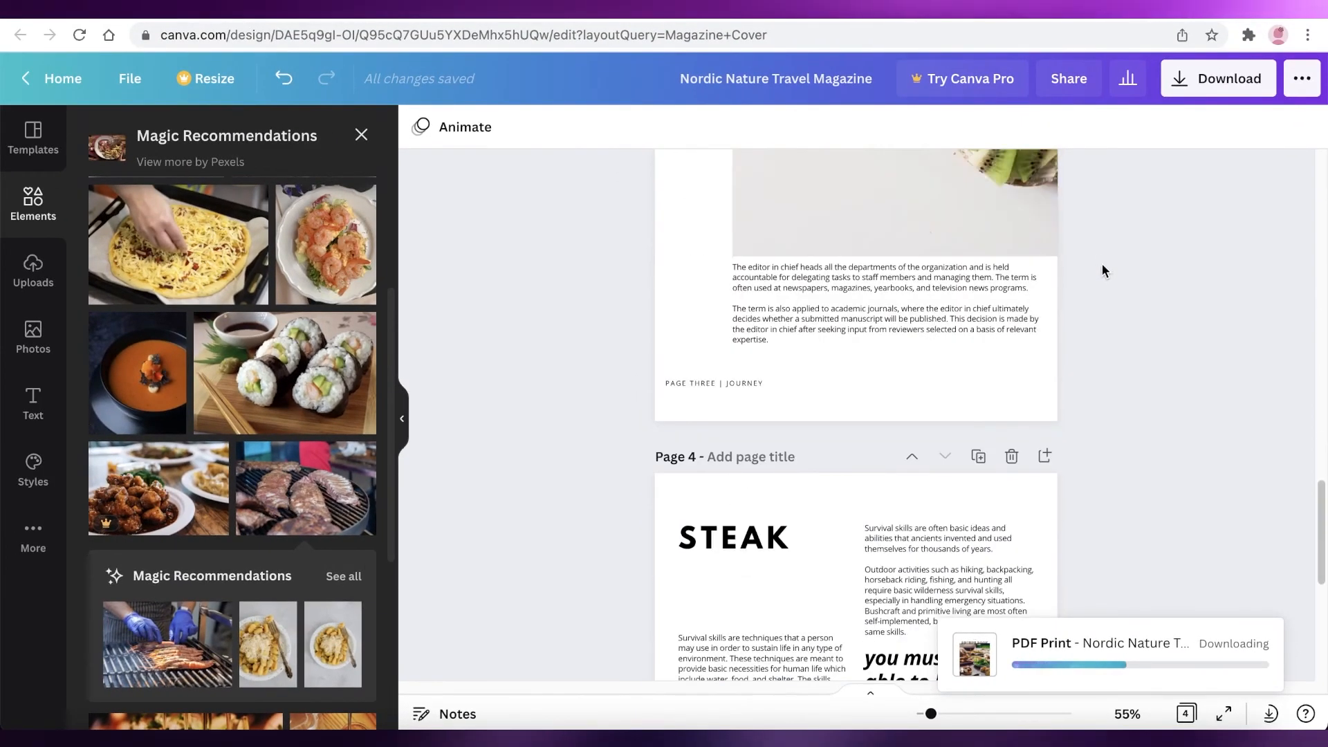